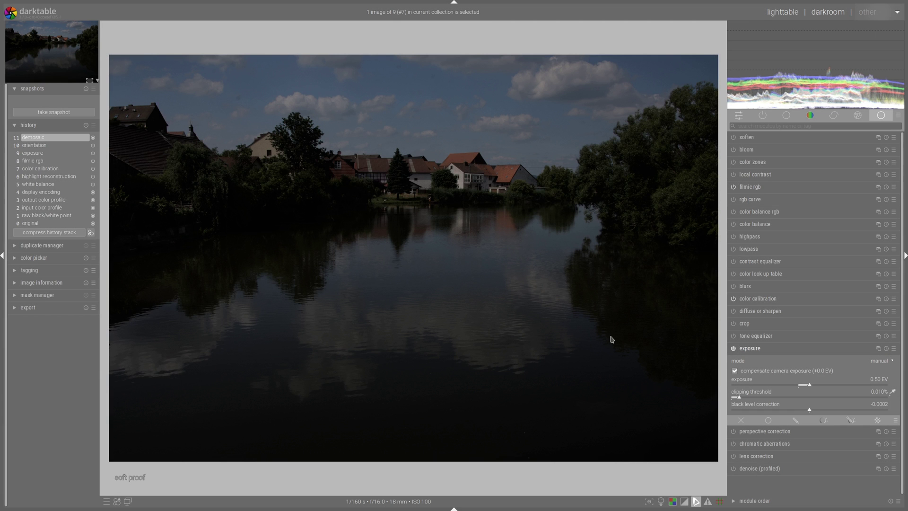
- Enable lens correction and chromatic aberrations, and raise the exposure to 2.87 EV
{"action": "left_click", "coordinate": [733, 456]}
{"action": "left_click", "coordinate": [733, 444]}
{"action": "left_click", "coordinate": [855, 385]}
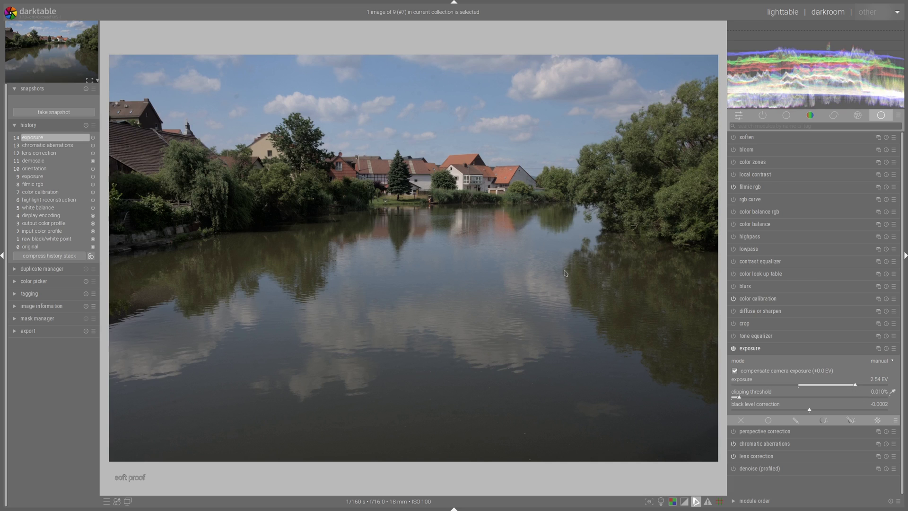
{"action": "left_click", "coordinate": [862, 385]}
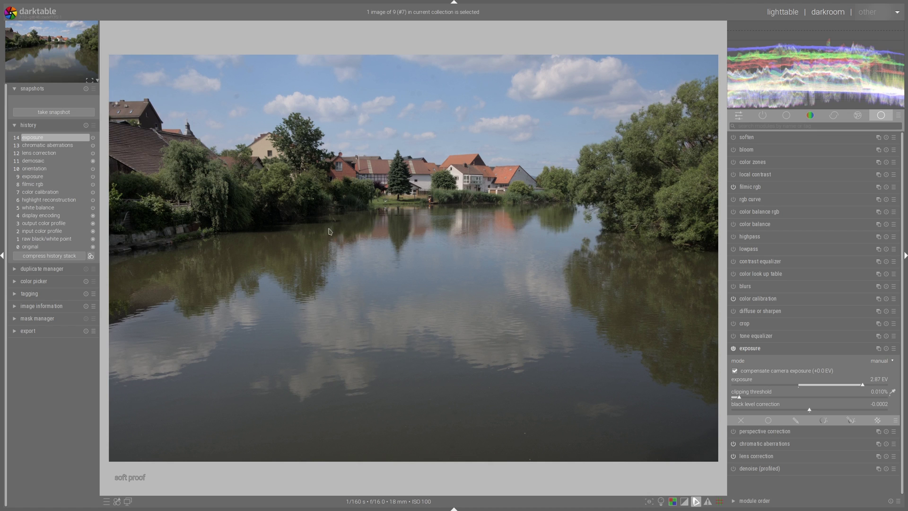
- In filmic rgb's scene settings, set white relative exposure to +6.07 EV and black relative exposure to -12.40 EV
{"action": "left_click", "coordinate": [759, 186]}
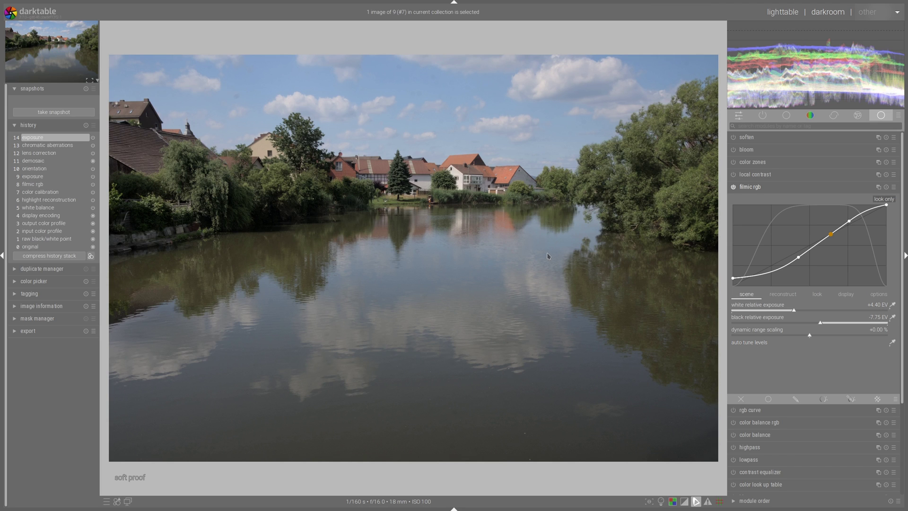
{"action": "left_click", "coordinate": [837, 310]}
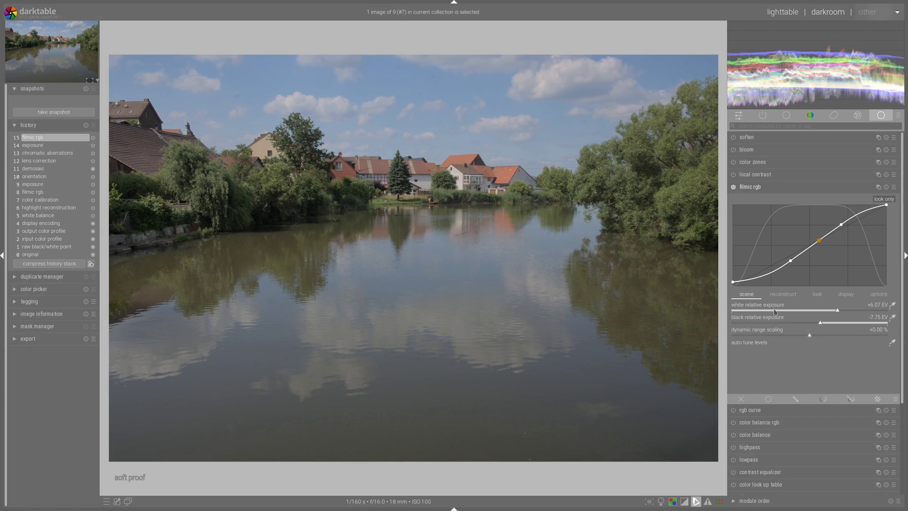
{"action": "left_click", "coordinate": [756, 325]}
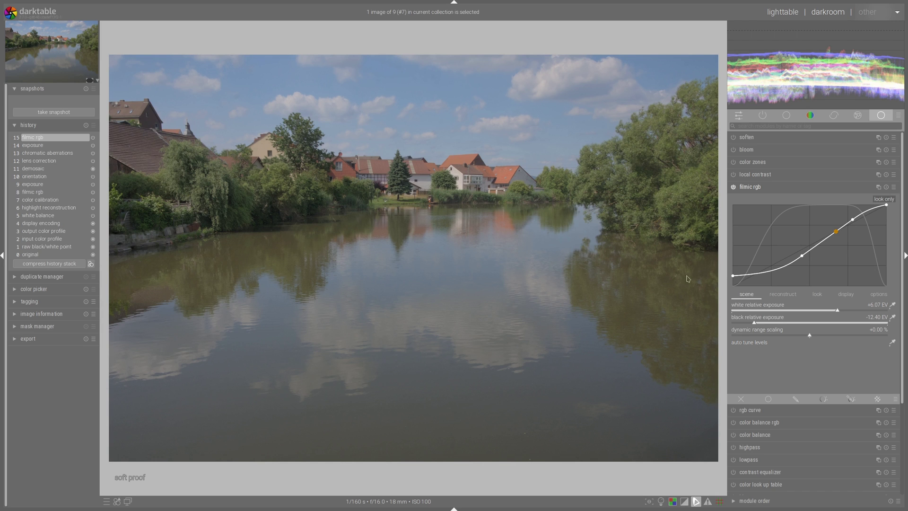
- Set filmic rgb's look contrast to 1.488 and shadows/highlights balance to -23.02 %, check the image detail, and collapse the module
{"action": "left_click", "coordinate": [816, 294]}
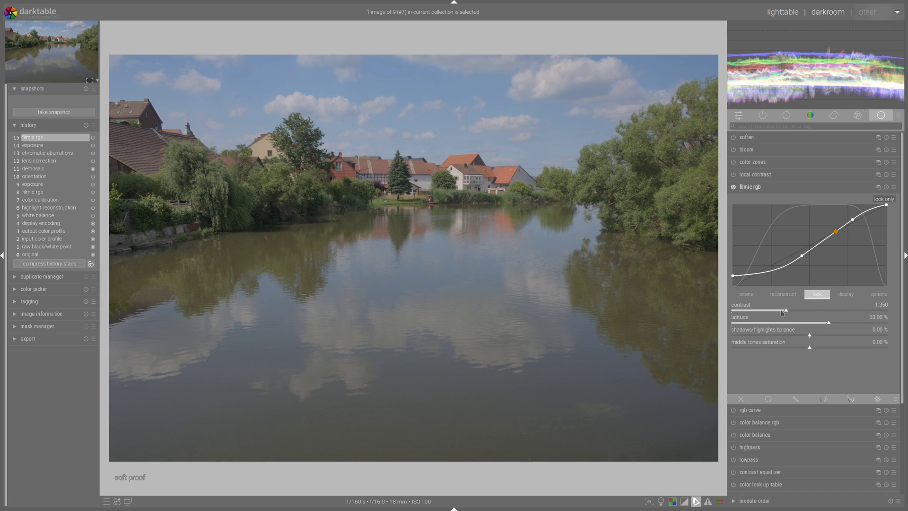
{"action": "left_click", "coordinate": [808, 311]}
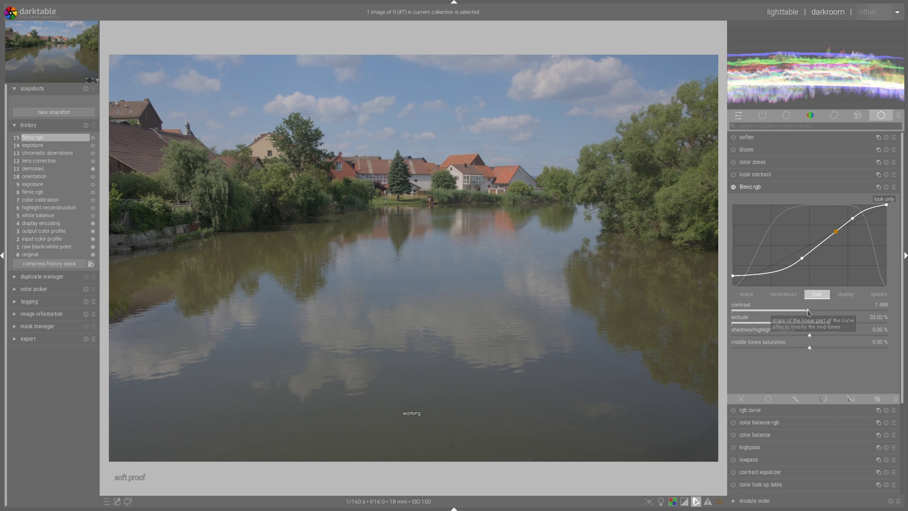
{"action": "left_click", "coordinate": [776, 338]}
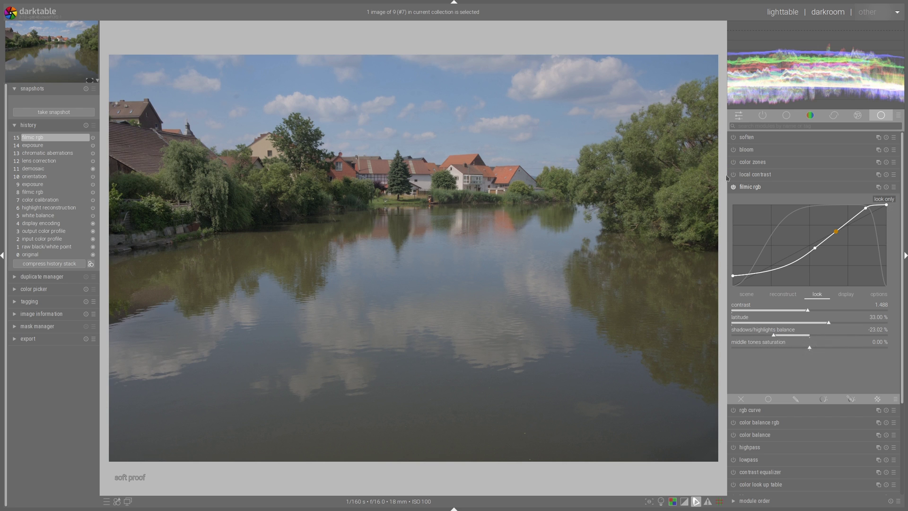
{"action": "scroll", "coordinate": [274, 218], "scroll_direction": "up", "scroll_amount": 4}
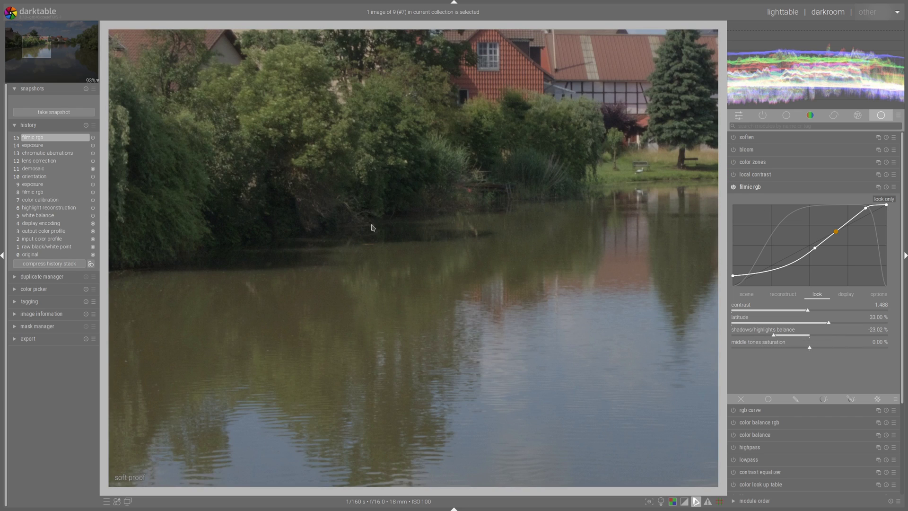
{"action": "scroll", "coordinate": [412, 228], "scroll_direction": "down", "scroll_amount": 4}
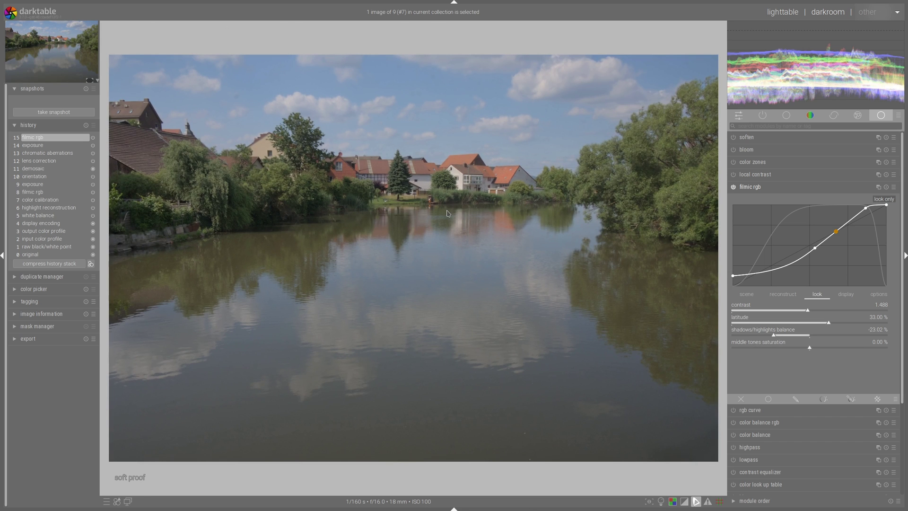
{"action": "left_click", "coordinate": [765, 189]}
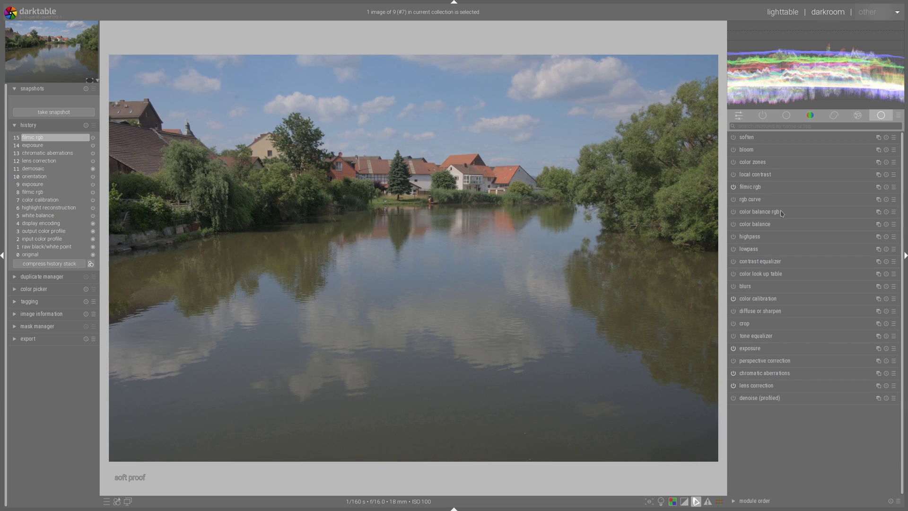
- In color balance rgb, set global vibrance to 24.83 % and linear global chroma to 17.57 %
{"action": "left_click", "coordinate": [763, 212]}
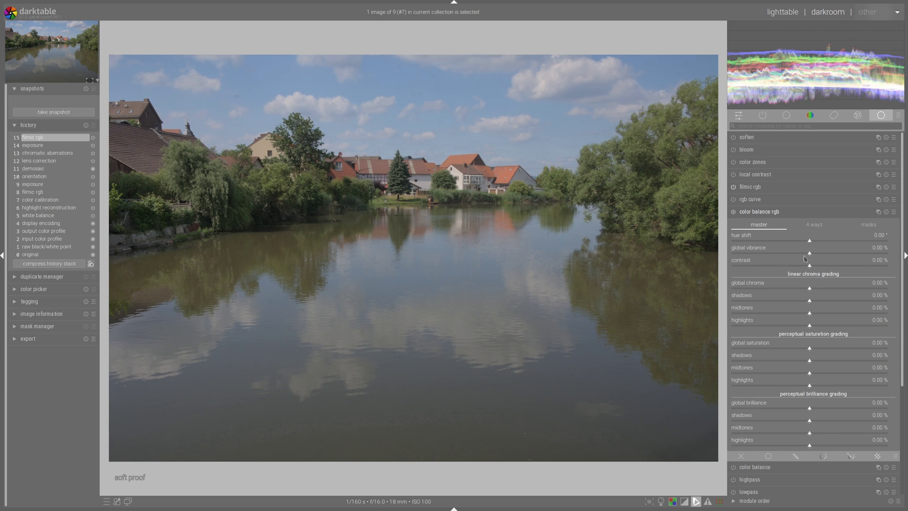
{"action": "left_click", "coordinate": [847, 254]}
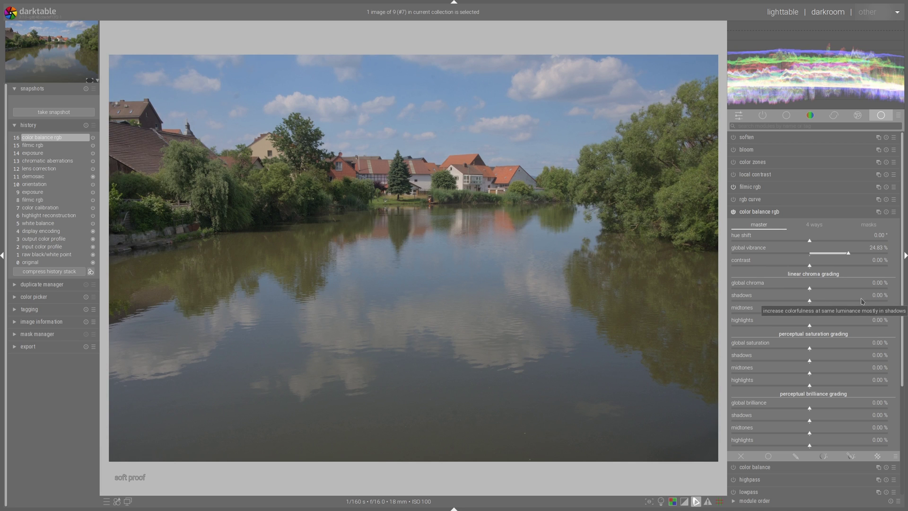
{"action": "left_click", "coordinate": [837, 290]}
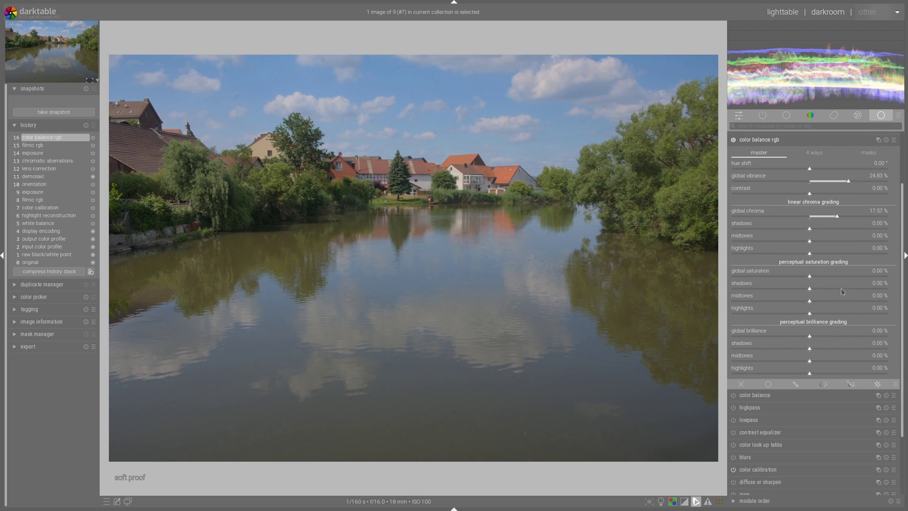
- Set the perceptual saturation grading to 18.42 % for shadows, 6.07 % for midtones and -8.11 % for highlights
{"action": "left_click", "coordinate": [867, 288]}
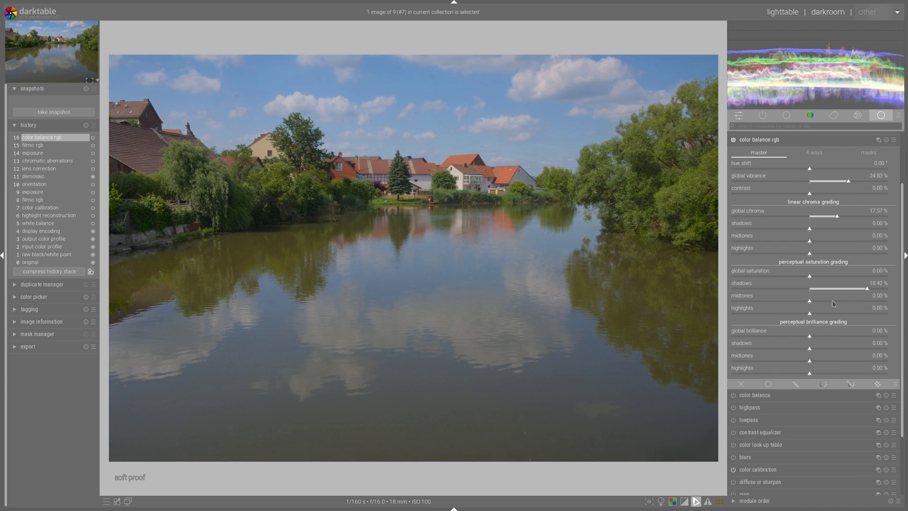
{"action": "left_click", "coordinate": [828, 301]}
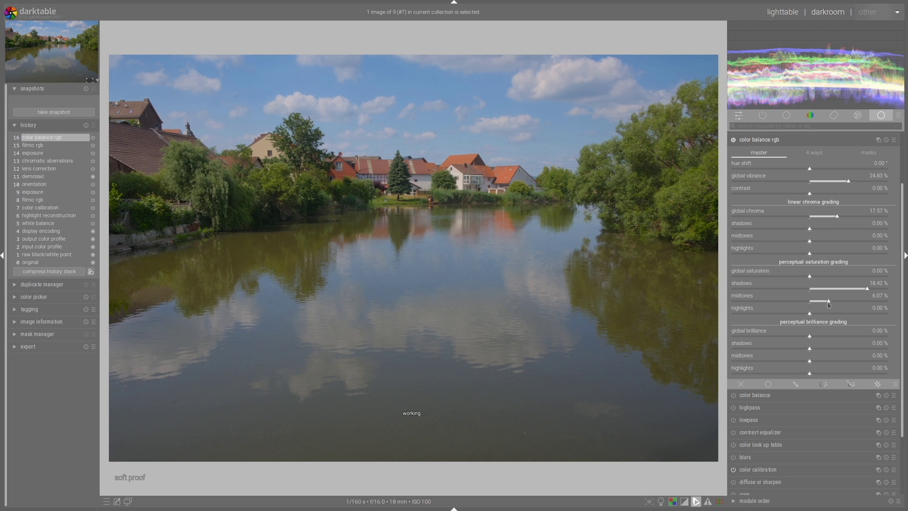
{"action": "left_click", "coordinate": [784, 315]}
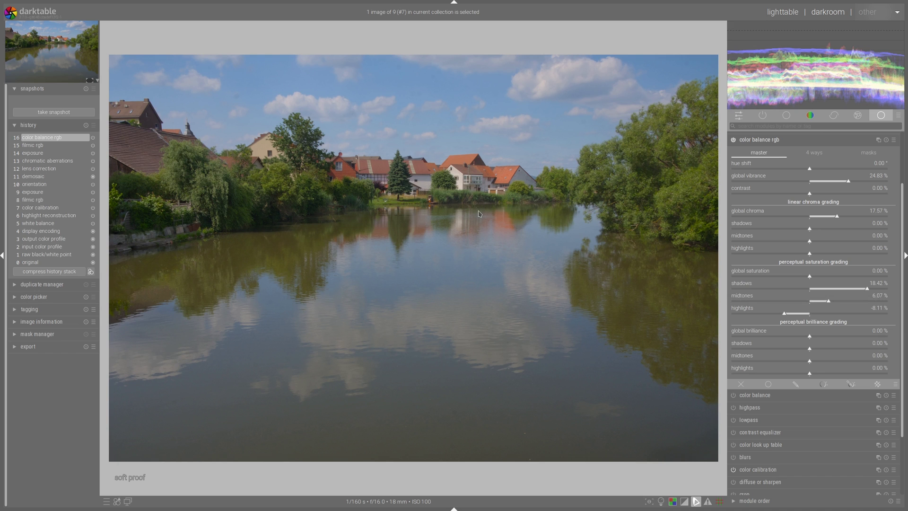
- Set the perceptual brilliance grading to -13.89 % global, 6.07 % for midtones and 23.75 % for highlights
{"action": "left_click", "coordinate": [851, 374]}
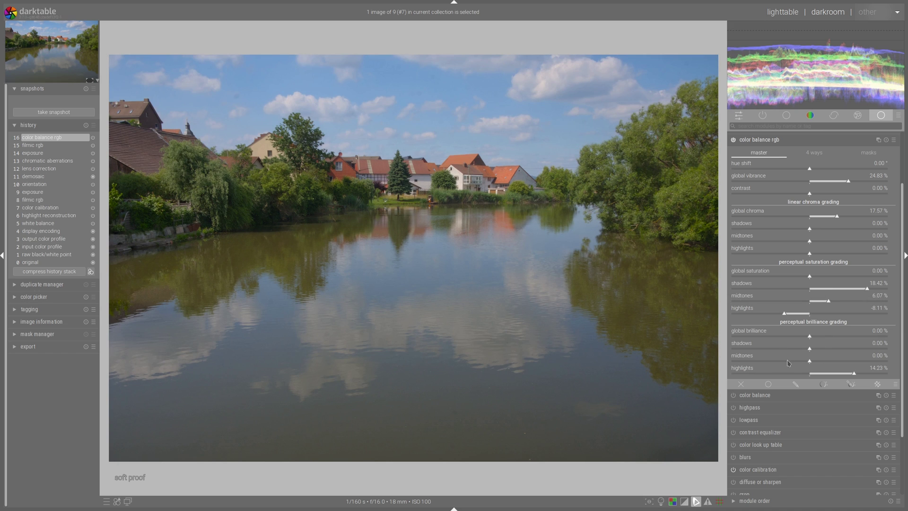
{"action": "left_click", "coordinate": [766, 336]}
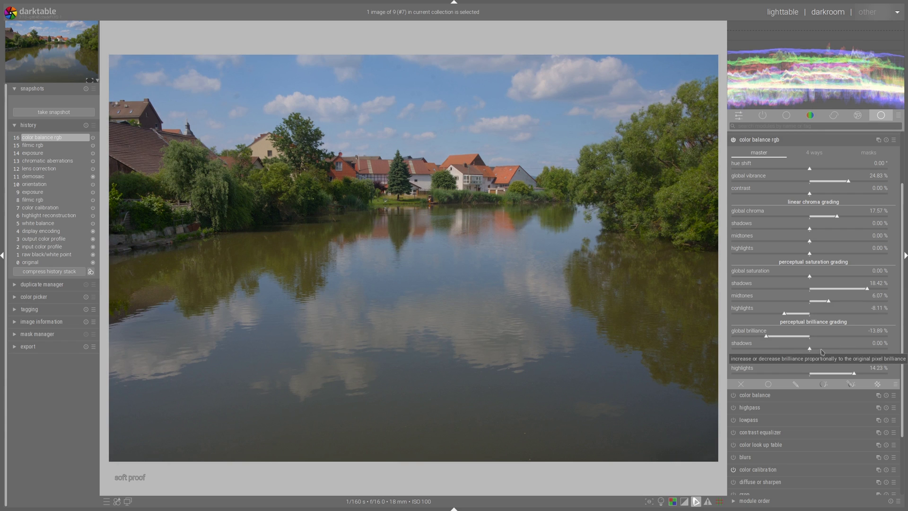
{"action": "scroll", "coordinate": [829, 364], "scroll_direction": "up", "scroll_amount": 5}
{"action": "left_click", "coordinate": [829, 360]}
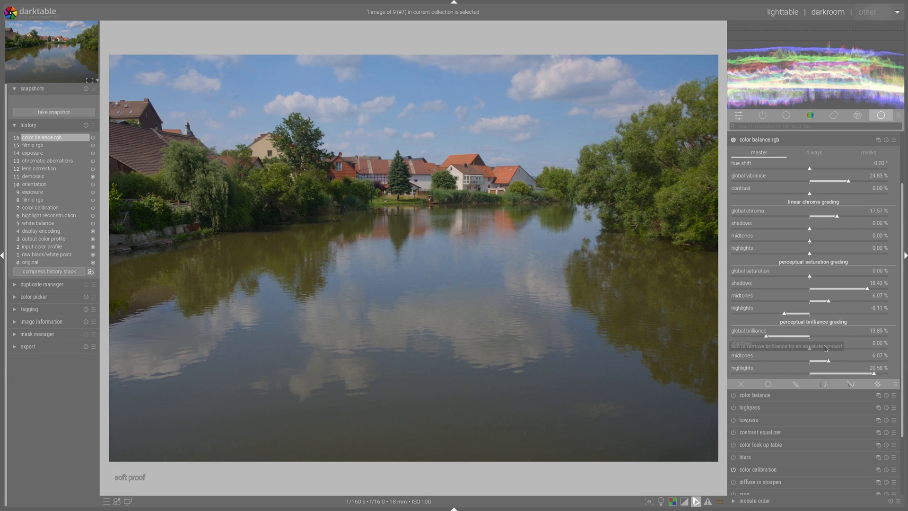
{"action": "scroll", "coordinate": [825, 370], "scroll_direction": "up", "scroll_amount": 3}
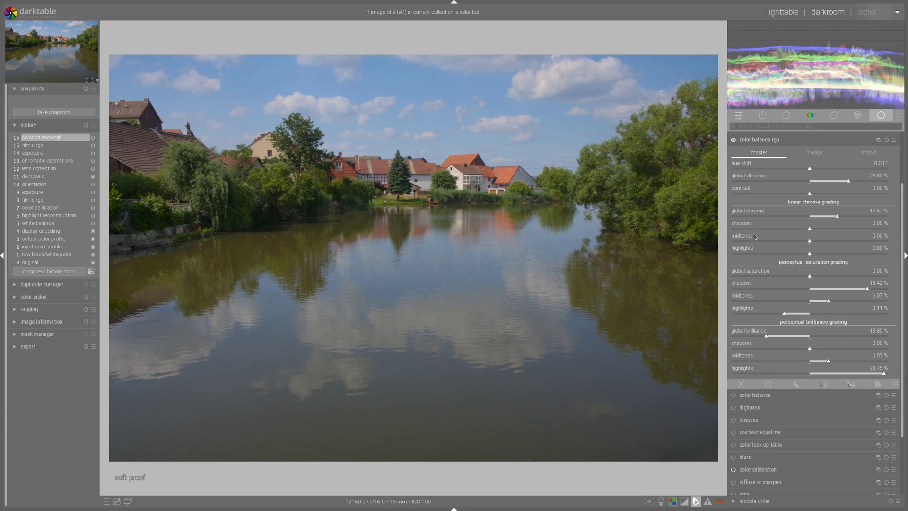
- Switch color balance rgb off and on repeatedly to compare the image with and without it, and collapse the module
{"action": "scroll", "coordinate": [754, 237], "scroll_direction": "up", "scroll_amount": 3}
{"action": "left_click", "coordinate": [733, 212]}
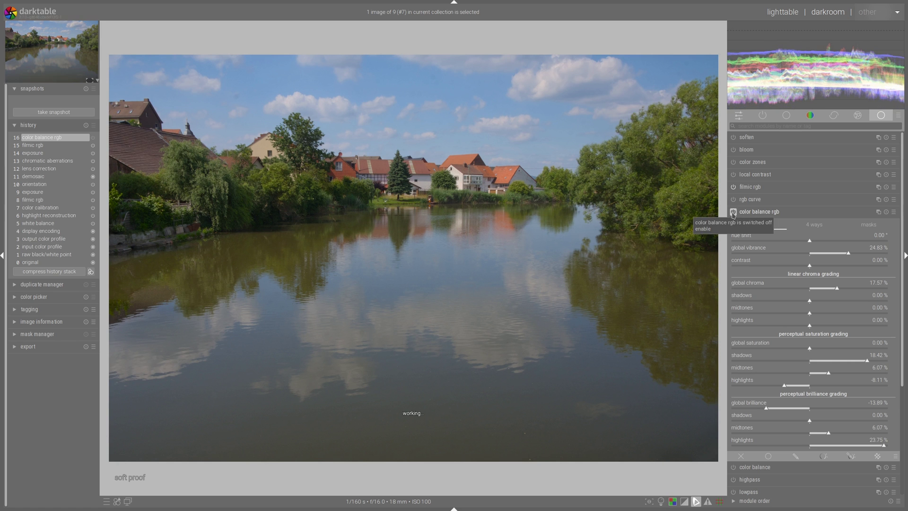
{"action": "left_click", "coordinate": [733, 212]}
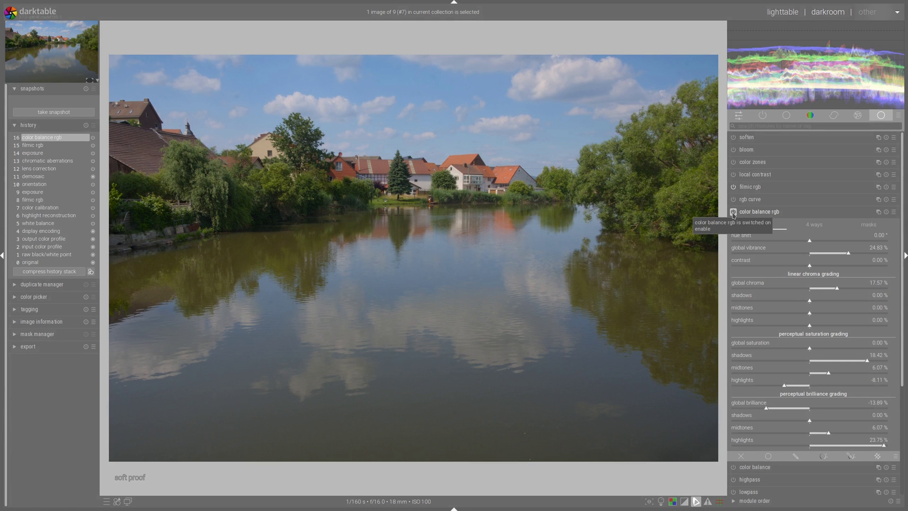
{"action": "left_click", "coordinate": [733, 212]}
{"action": "left_click", "coordinate": [733, 212]}
{"action": "left_click", "coordinate": [732, 213]}
{"action": "left_click", "coordinate": [733, 213]}
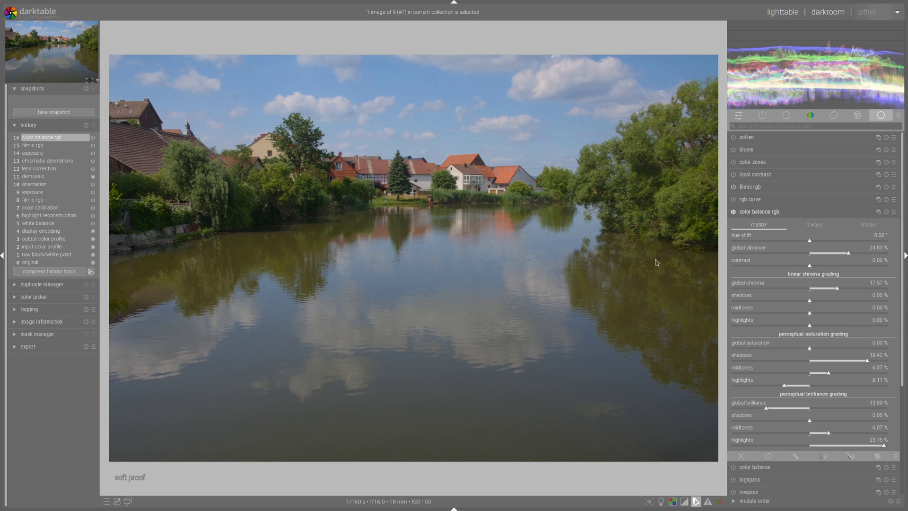
{"action": "left_click", "coordinate": [768, 214]}
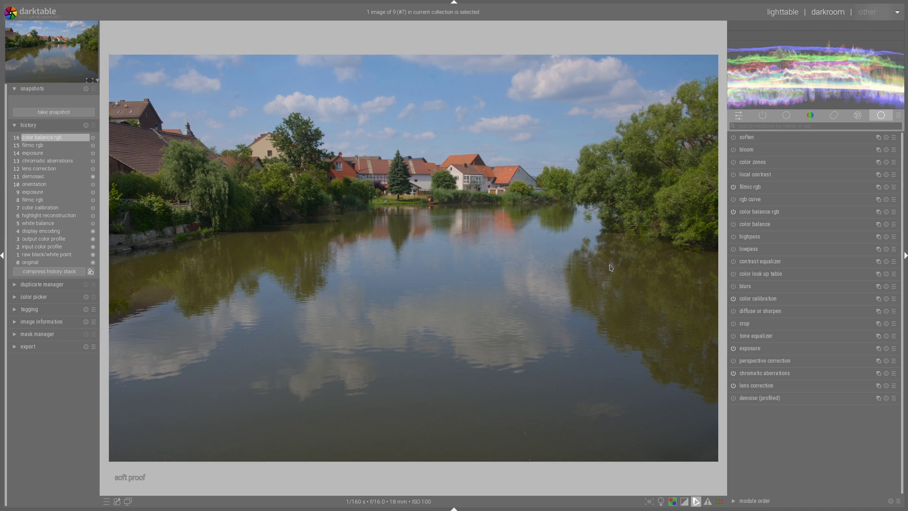
- Create a new instance of color calibration and set its brightness input B to -0.633
{"action": "left_click", "coordinate": [878, 298]}
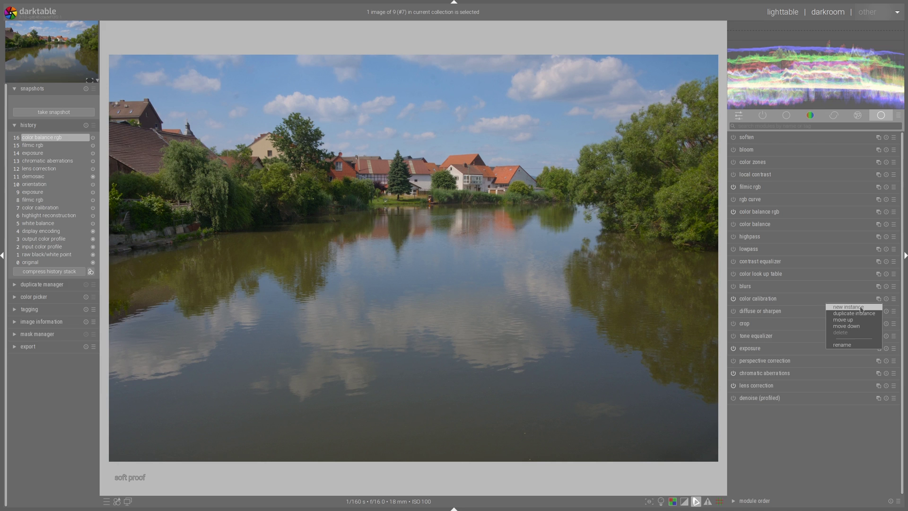
{"action": "left_click", "coordinate": [836, 308]}
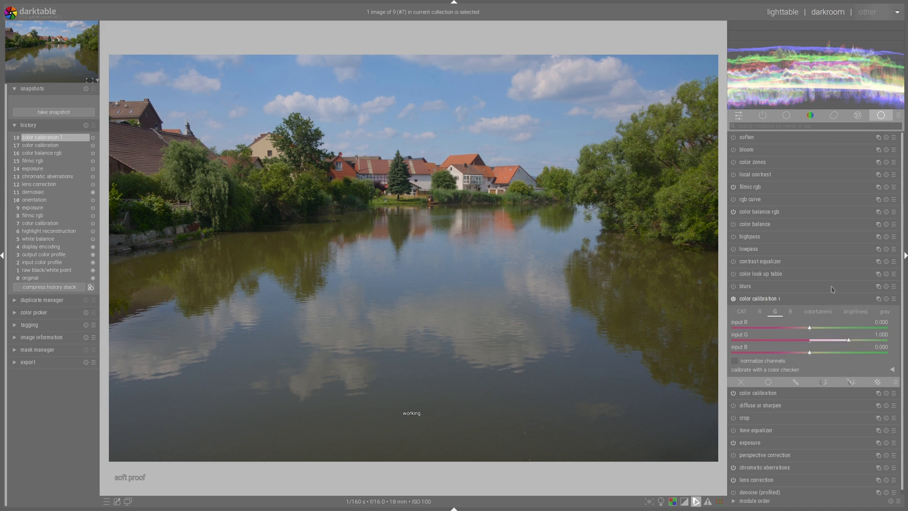
{"action": "left_click", "coordinate": [853, 312]}
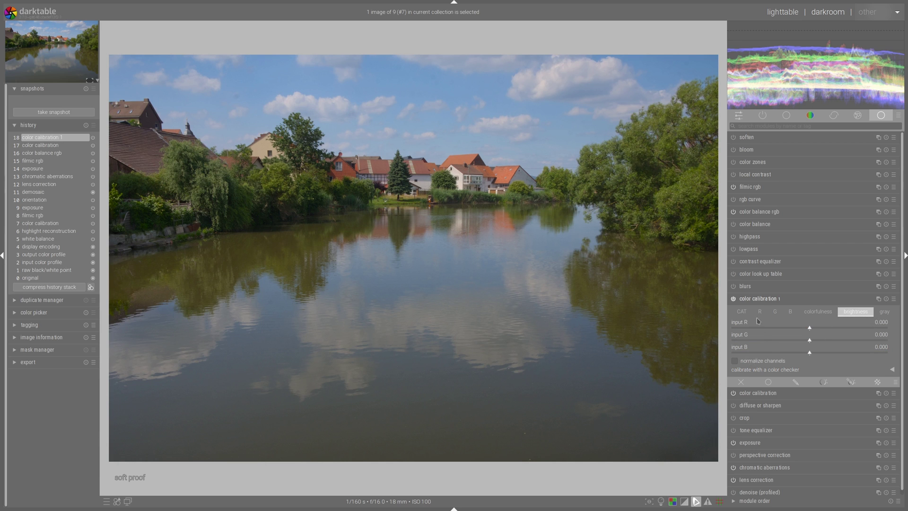
{"action": "left_click", "coordinate": [761, 353]}
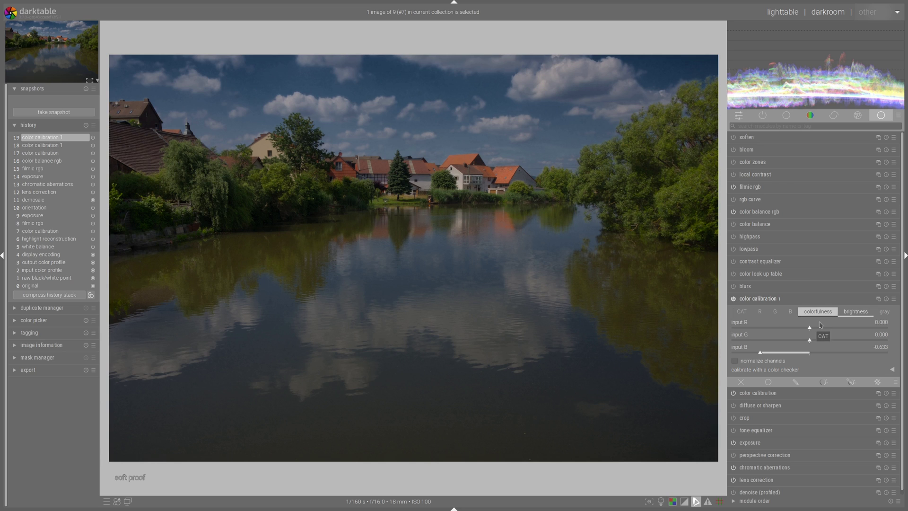
- Add a drawn and parametric mask to the new color calibration instance and place a horizontal gradient along the far shoreline
{"action": "left_click", "coordinate": [850, 381]}
{"action": "left_click", "coordinate": [882, 334]}
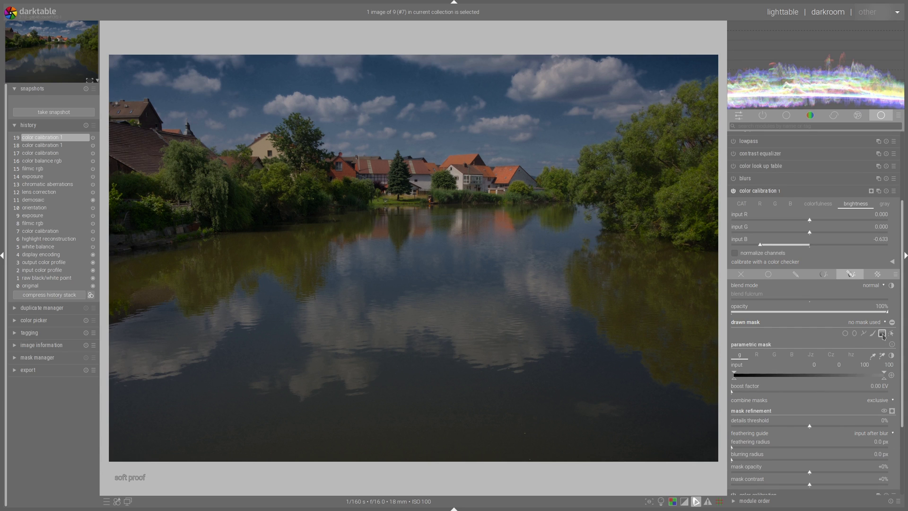
{"action": "left_click", "coordinate": [423, 193]}
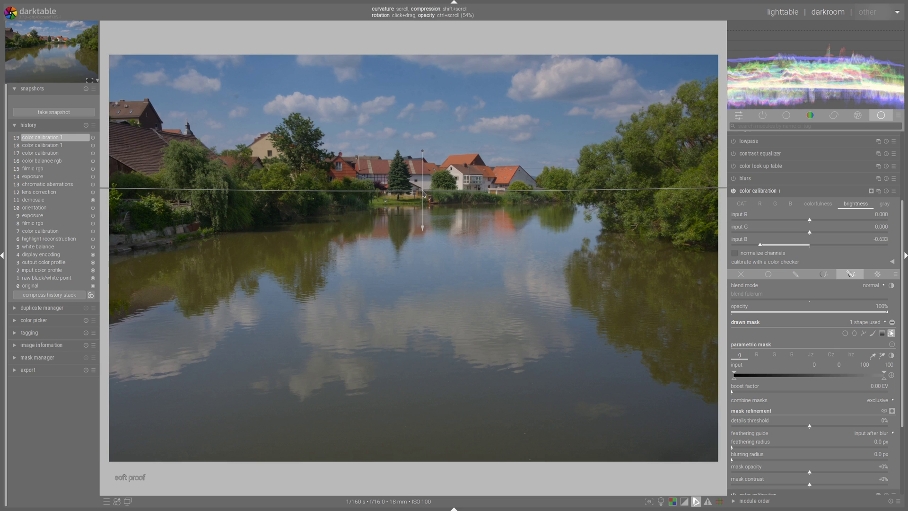
- Set the gradient mask's opacity to 100% and its curvature to 6%
{"action": "scroll", "coordinate": [422, 193], "scroll_direction": "up", "scroll_amount": 3}
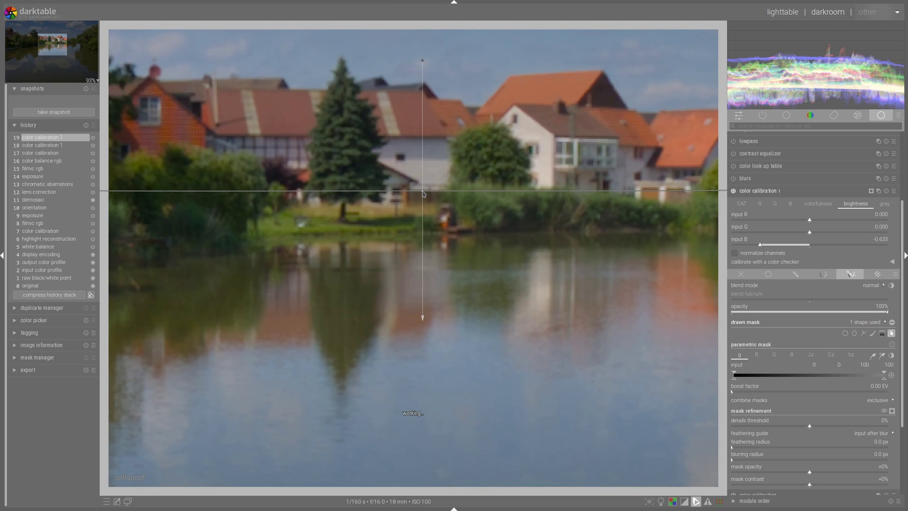
{"action": "scroll", "coordinate": [422, 193], "scroll_direction": "down", "scroll_amount": 3}
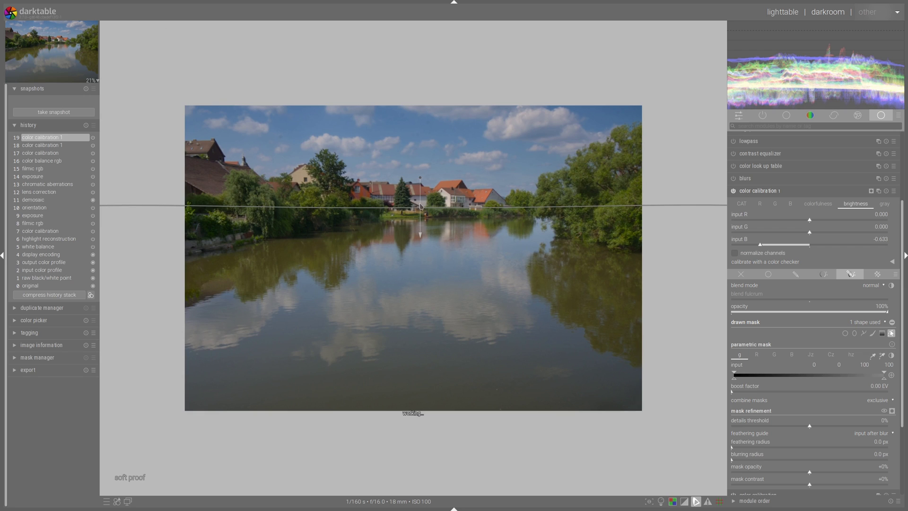
{"action": "scroll", "coordinate": [420, 209], "scroll_direction": "up", "scroll_amount": 10, "text": "ctrl"}
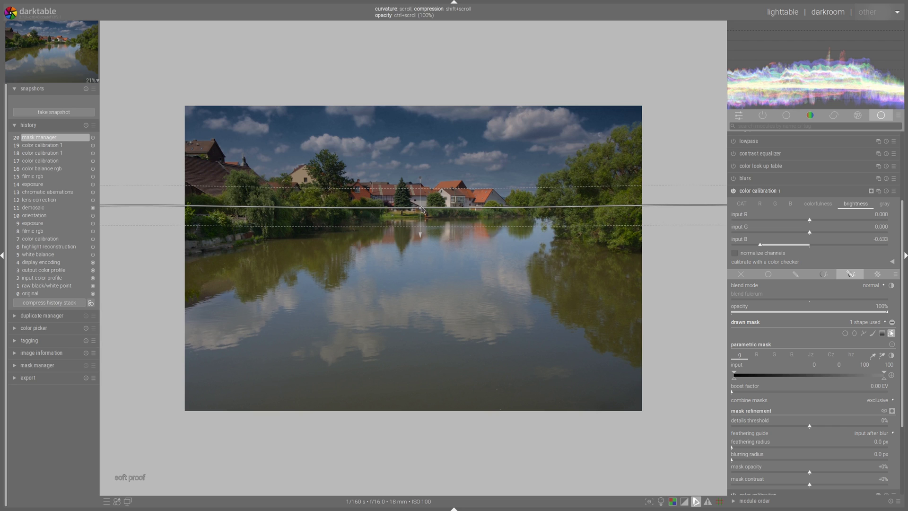
{"action": "scroll", "coordinate": [420, 209], "scroll_direction": "up", "scroll_amount": 10}
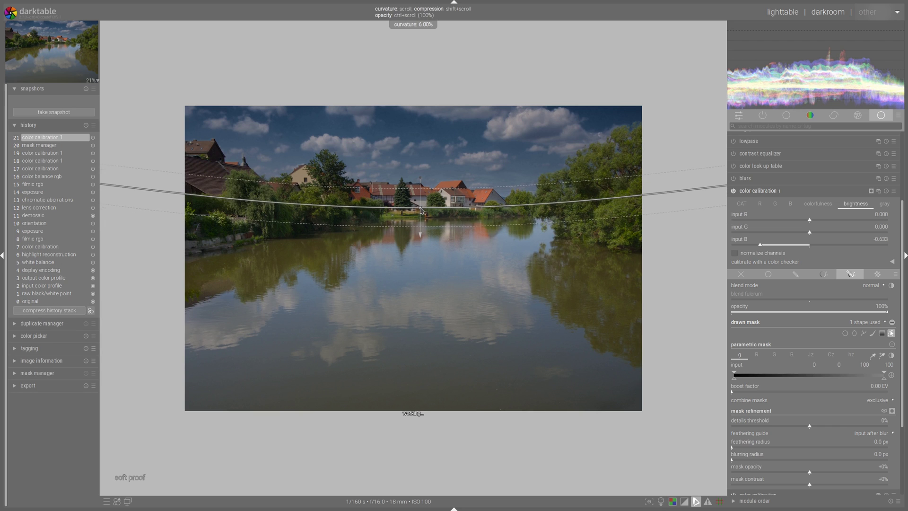
- Increase the curvature of the gradient mask further and set the brightness input G of the second color calibration to 0.288
{"action": "scroll", "coordinate": [421, 210], "scroll_direction": "up", "scroll_amount": 5}
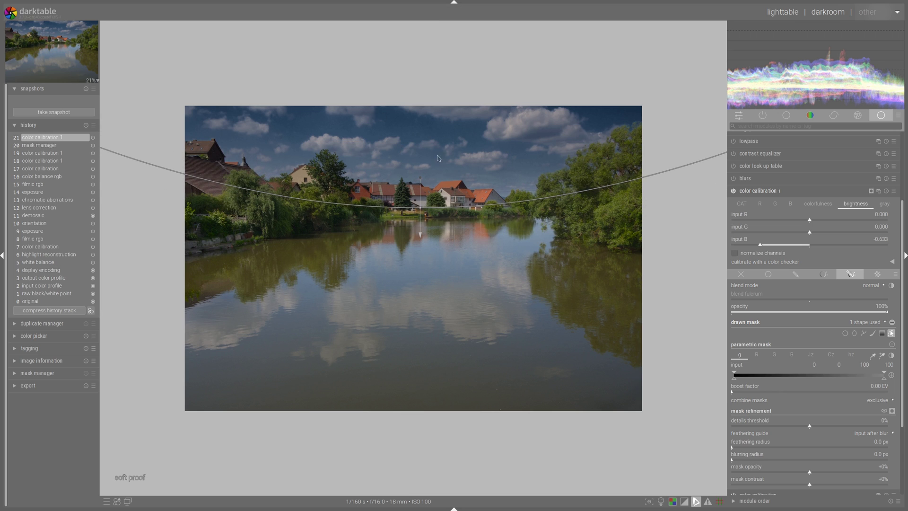
{"action": "left_click", "coordinate": [832, 232]}
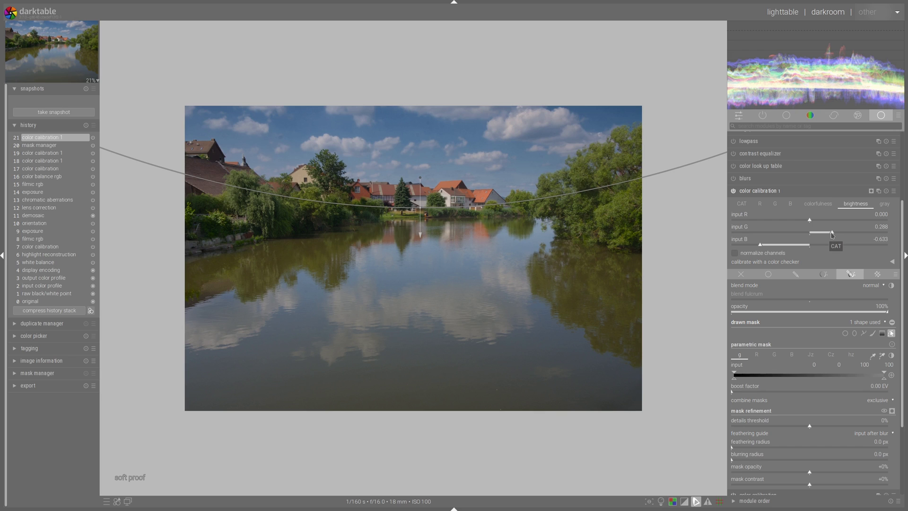
- Switch the masked color calibration instance off and on repeatedly to compare the sky with and without it
{"action": "left_click", "coordinate": [733, 191]}
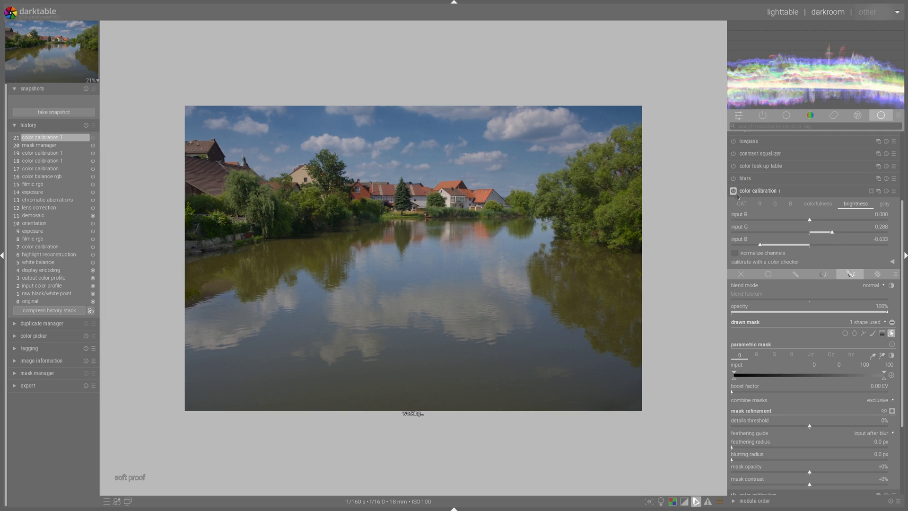
{"action": "left_click", "coordinate": [734, 191]}
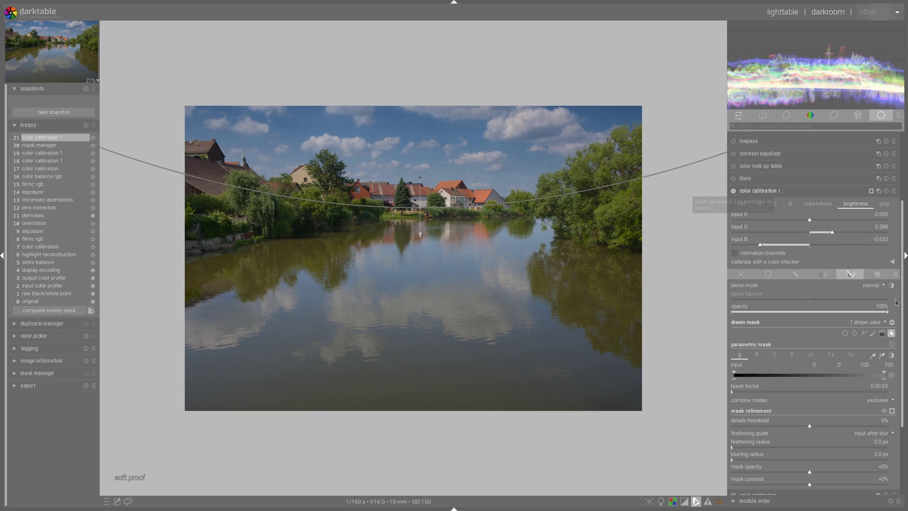
{"action": "left_click", "coordinate": [734, 191]}
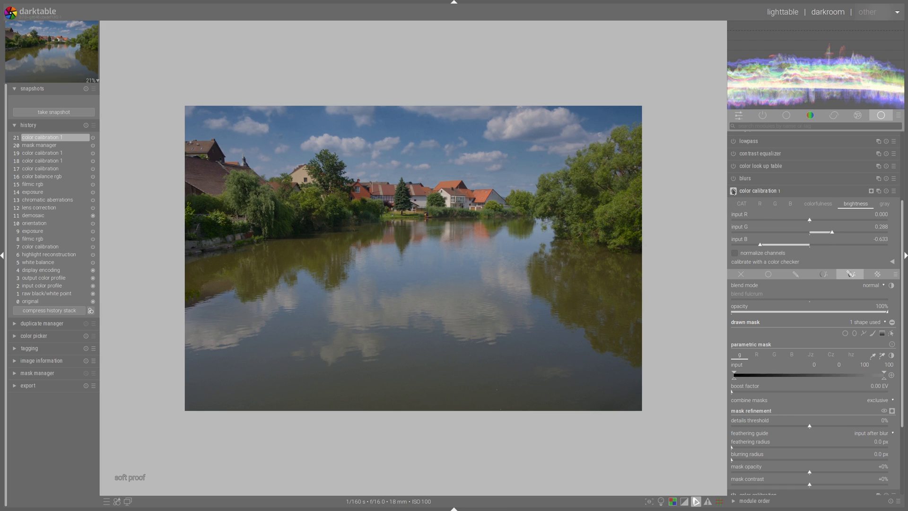
{"action": "left_click", "coordinate": [733, 191]}
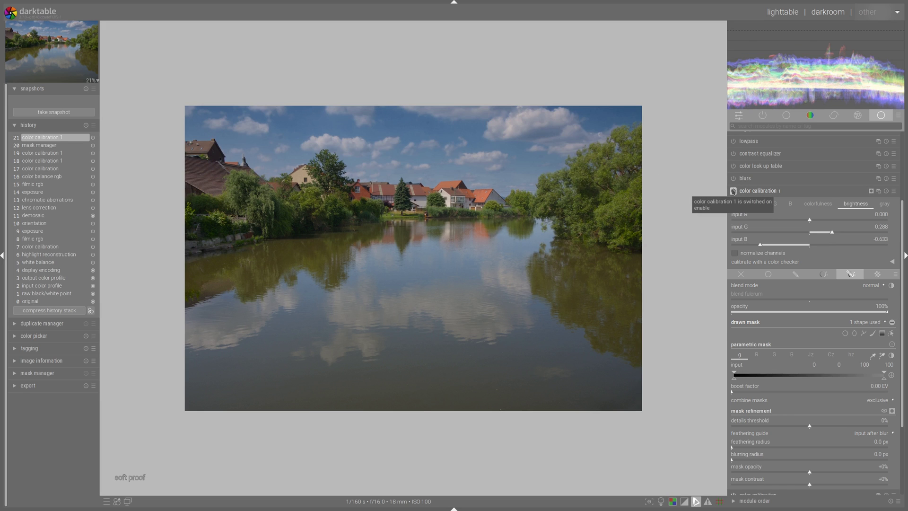
{"action": "left_click", "coordinate": [733, 191]}
{"action": "left_click", "coordinate": [733, 191]}
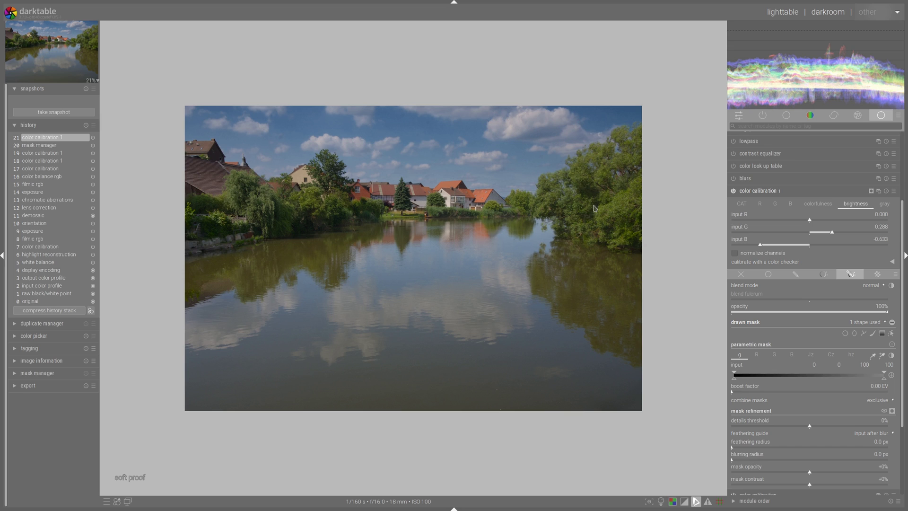
{"action": "left_click", "coordinate": [733, 191]}
{"action": "left_click", "coordinate": [733, 191]}
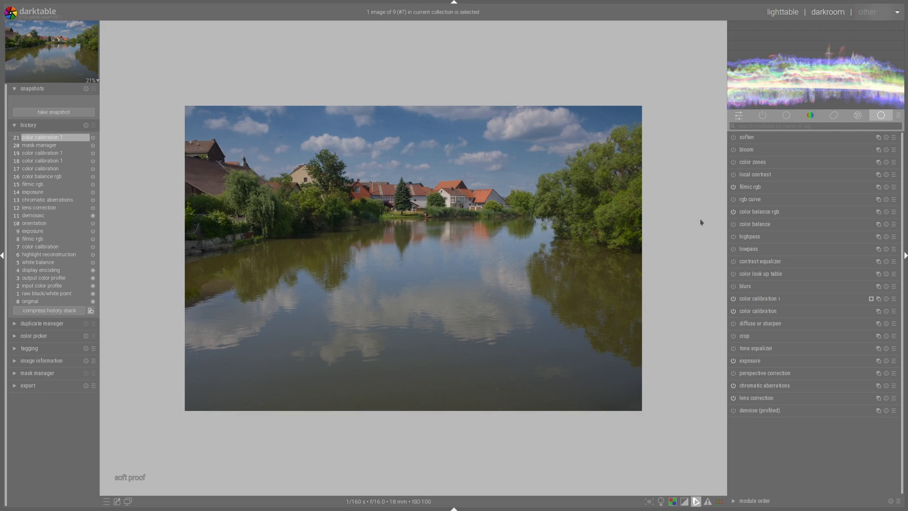
- Enable local contrast, and create a new exposure instance with a drawn and parametric mask
{"action": "left_click", "coordinate": [733, 174]}
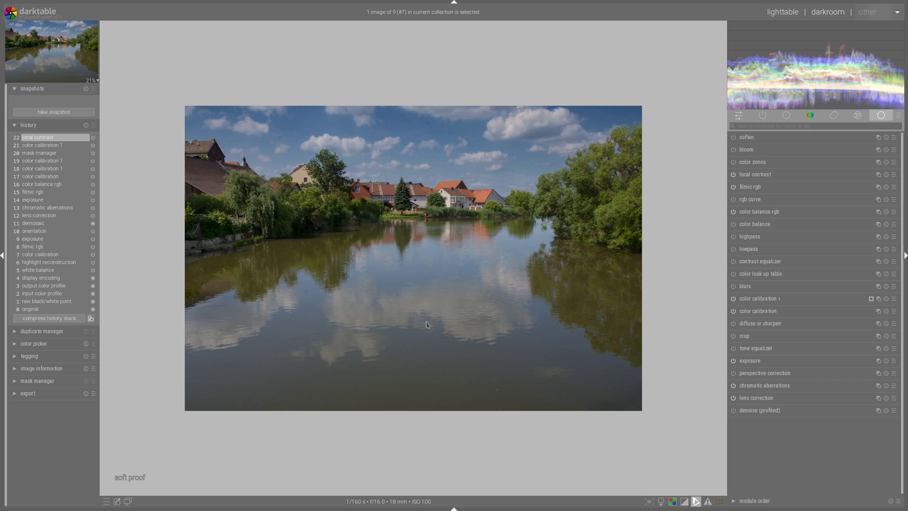
{"action": "left_click", "coordinate": [878, 361]}
{"action": "left_click", "coordinate": [863, 369]}
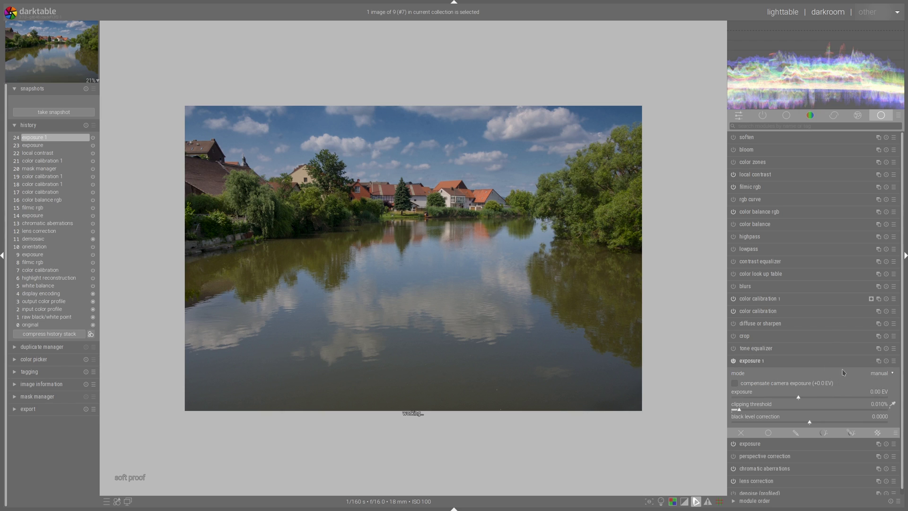
{"action": "left_click", "coordinate": [851, 430]}
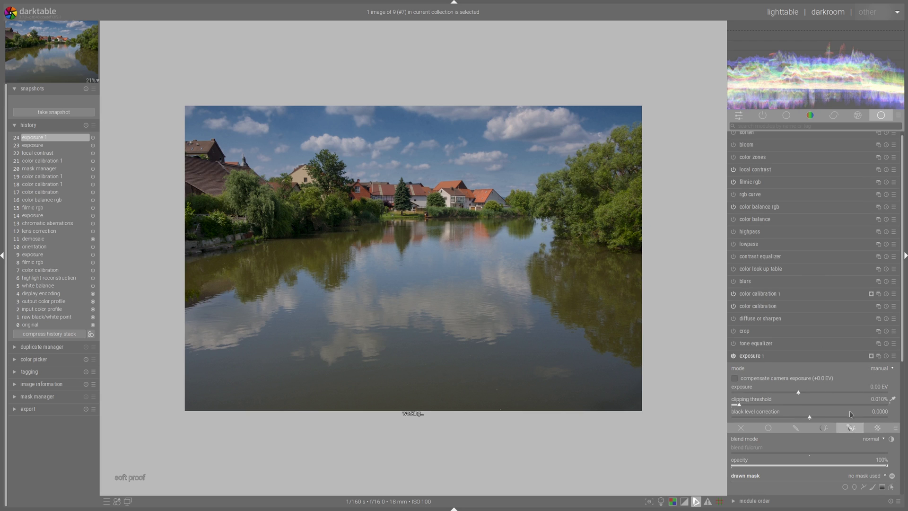
- Draw a closed path mask as a wide, flat band across the cloud reflections in the river for the new exposure instance
{"action": "left_click", "coordinate": [863, 343]}
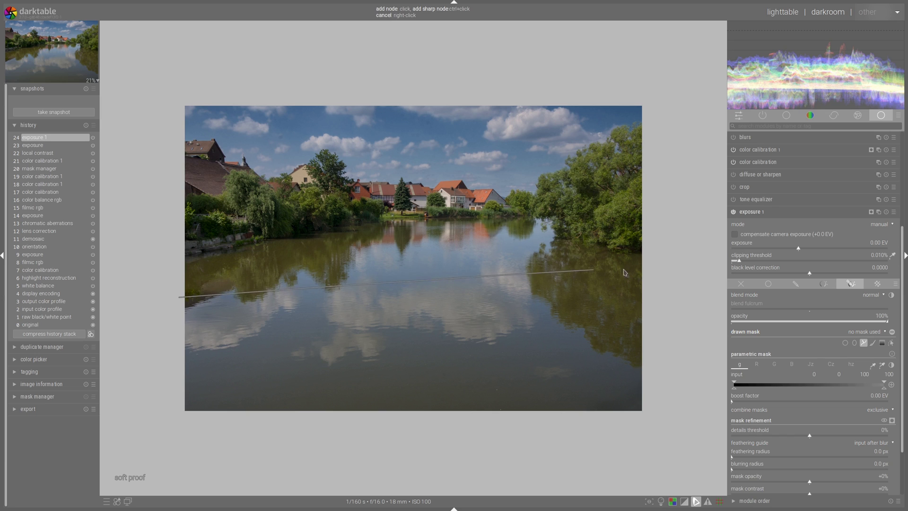
{"action": "left_click", "coordinate": [643, 272]}
{"action": "left_click", "coordinate": [213, 340]}
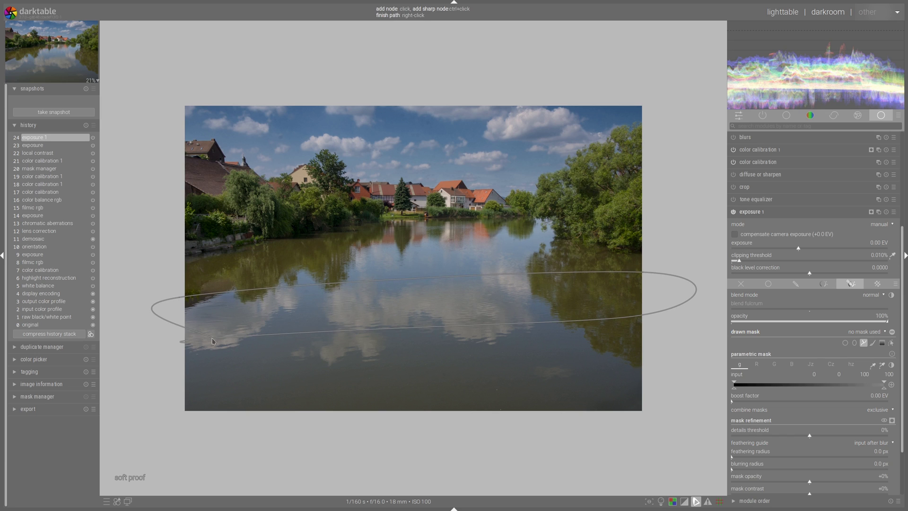
{"action": "right_click", "coordinate": [212, 340]}
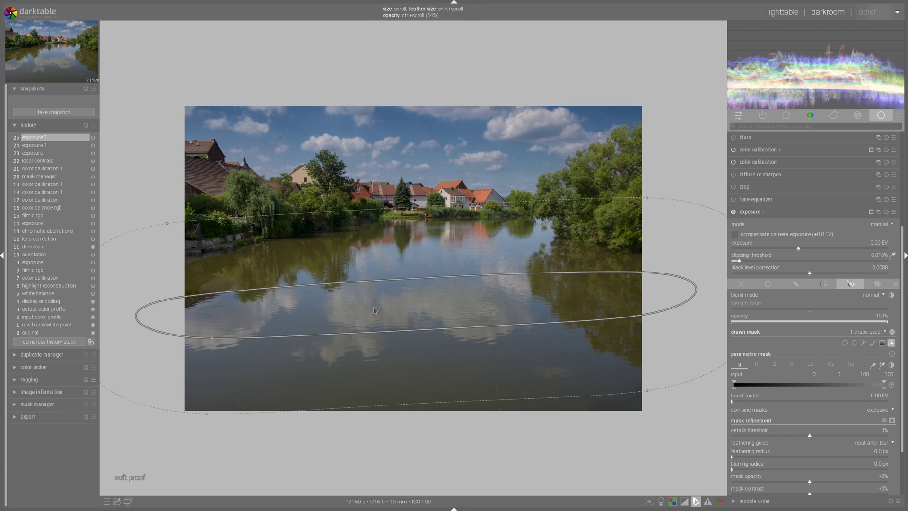
- Narrow the path band on the water by shifting its edges and set the shape's opacity to 100%
{"action": "mouse_move", "coordinate": [428, 307]}
{"action": "left_mouse_down"}
{"action": "mouse_move", "coordinate": [428, 284]}
{"action": "mouse_move", "coordinate": [428, 294]}
{"action": "left_mouse_up"}
{"action": "left_click_drag", "start_coordinate": [420, 330], "coordinate": [422, 327]}
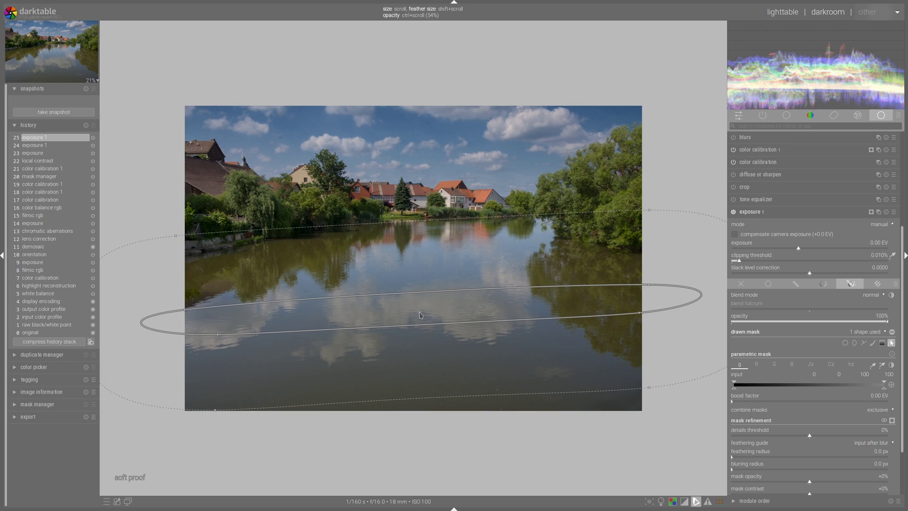
{"action": "scroll", "coordinate": [420, 315], "scroll_direction": "up", "scroll_amount": 10, "text": "ctrl"}
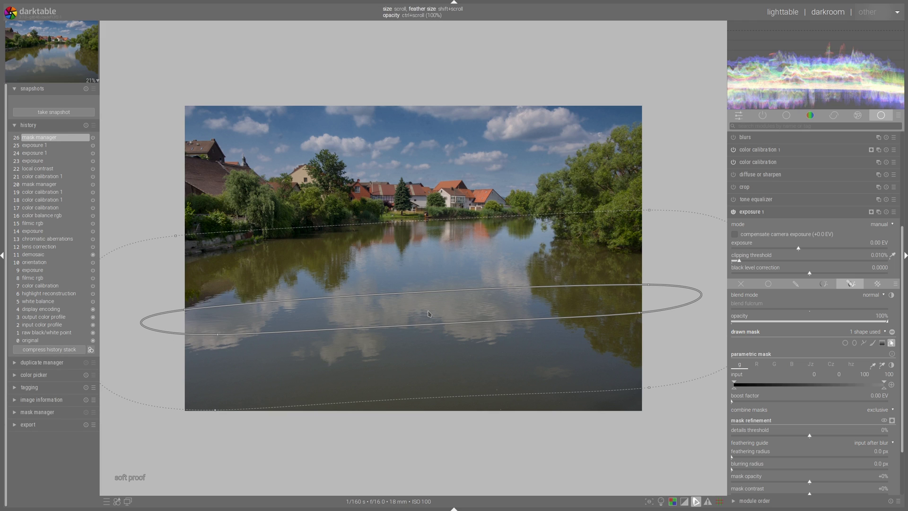
- Set the mask's feathering radius to 84.7 px, hide the mask outline and raise the masked exposure to 0.98 EV
{"action": "left_click", "coordinate": [785, 457]}
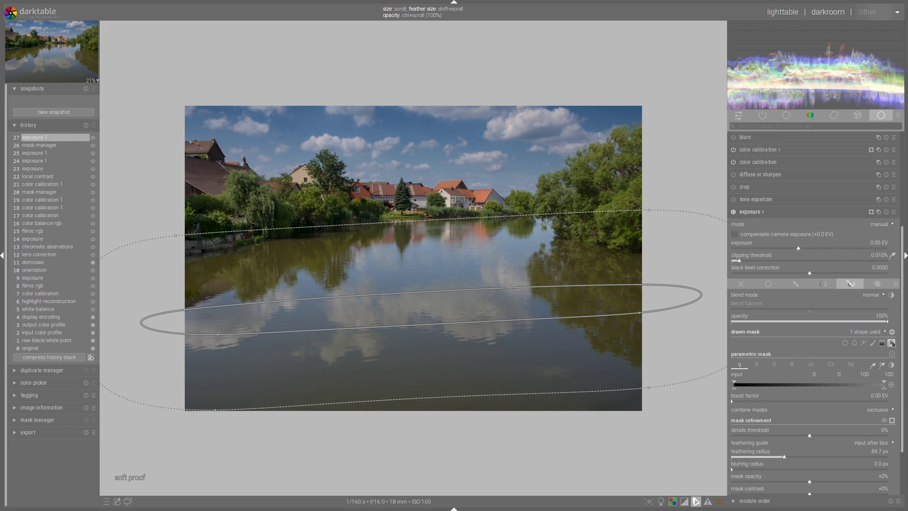
{"action": "left_click", "coordinate": [892, 343]}
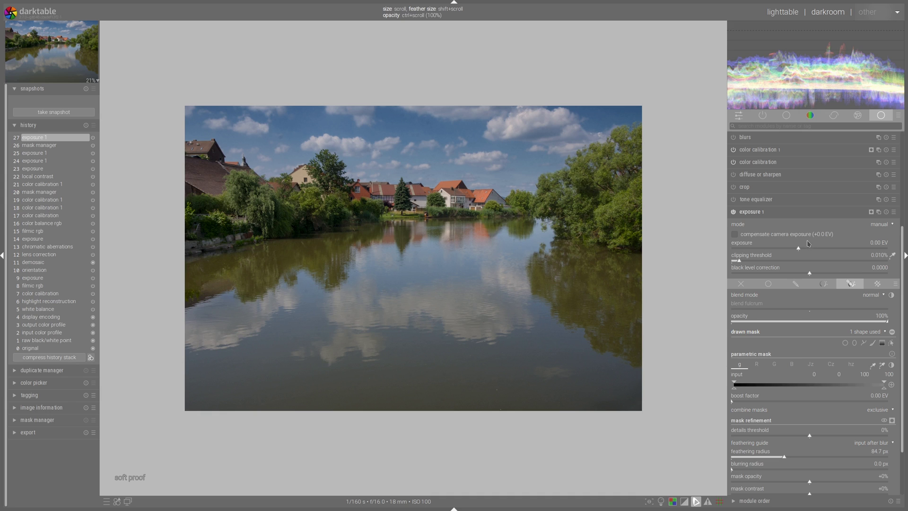
{"action": "left_click", "coordinate": [820, 249]}
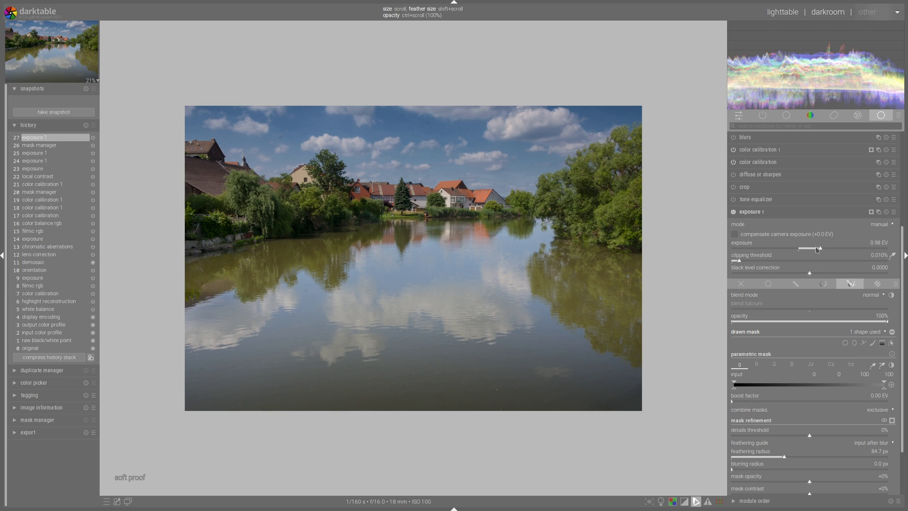
- Create a new instance of color balance rgb and give it a drawn and parametric mask
{"action": "scroll", "coordinate": [823, 249], "scroll_direction": "down", "scroll_amount": 10}
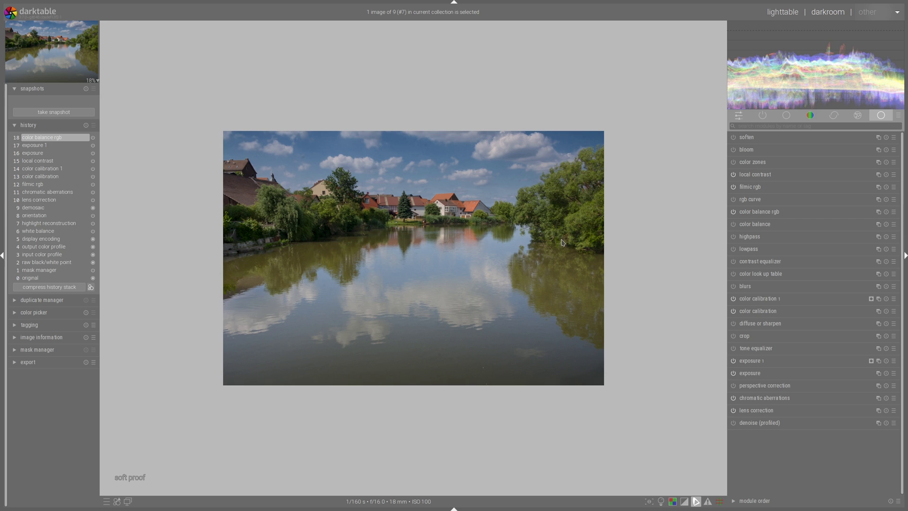
{"action": "left_click", "coordinate": [878, 212]}
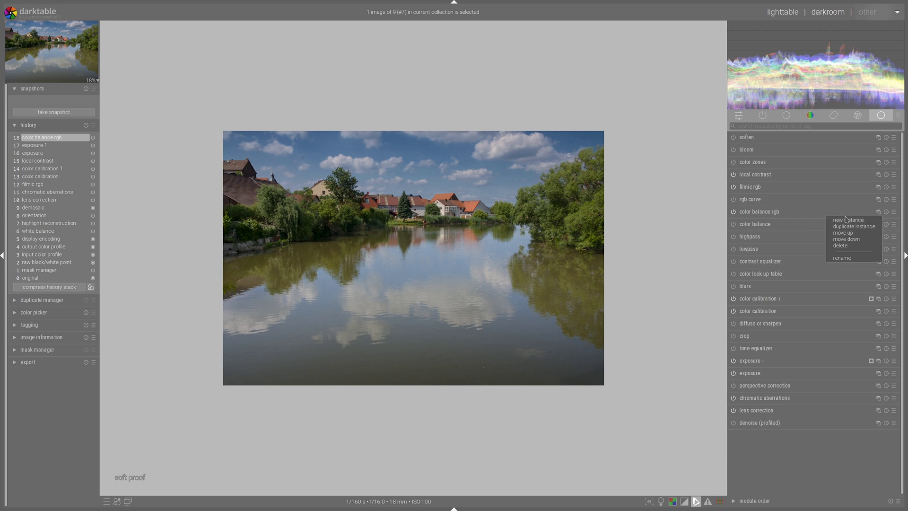
{"action": "left_click", "coordinate": [845, 221]}
{"action": "scroll", "coordinate": [455, 241], "scroll_direction": "up", "scroll_amount": 3}
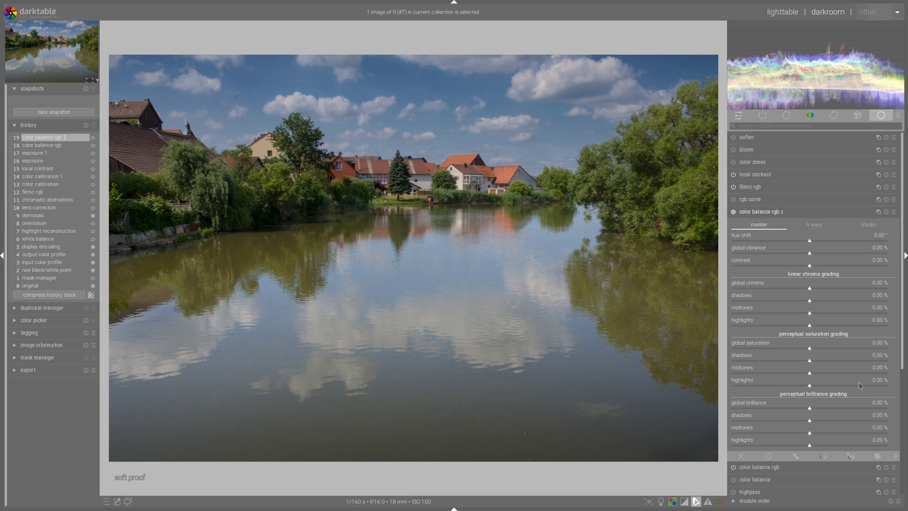
{"action": "left_click", "coordinate": [851, 456]}
{"action": "scroll", "coordinate": [849, 378], "scroll_direction": "down", "scroll_amount": 5}
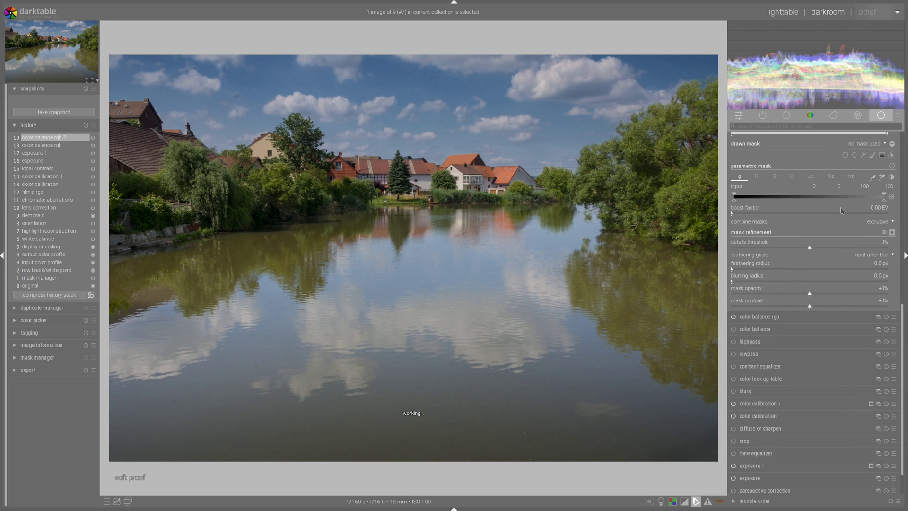
- Draw a four-node path mask across the cloud reflections on the water and enlarge its feather
{"action": "scroll", "coordinate": [838, 218], "scroll_direction": "up", "scroll_amount": 3}
{"action": "left_click", "coordinate": [864, 227]}
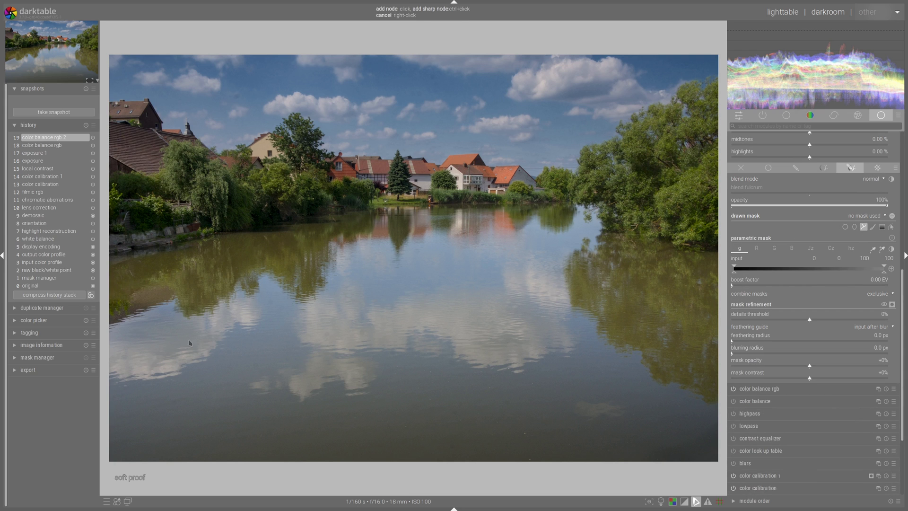
{"action": "left_click", "coordinate": [106, 329]}
{"action": "left_click", "coordinate": [707, 294]}
{"action": "left_click", "coordinate": [640, 334]}
{"action": "left_click", "coordinate": [185, 356]}
{"action": "right_click", "coordinate": [185, 357]}
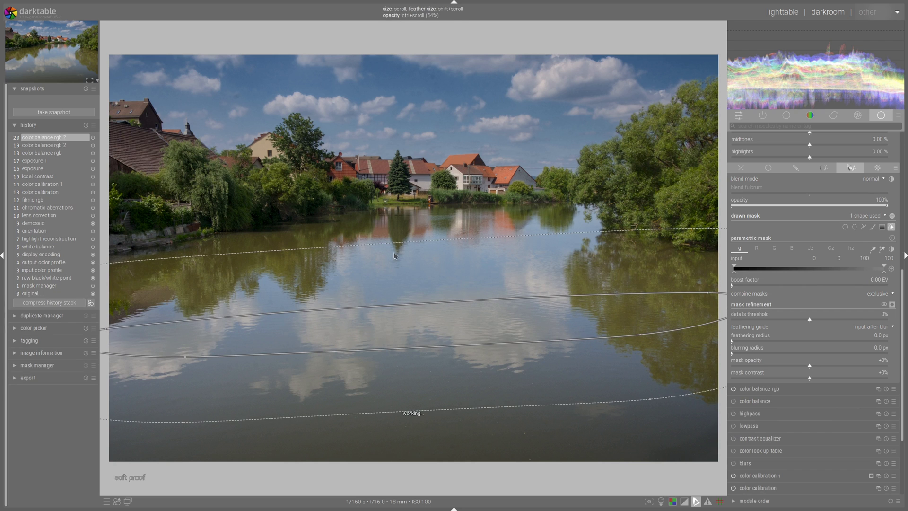
{"action": "scroll", "coordinate": [396, 256], "scroll_direction": "up", "scroll_amount": 3, "text": "shift"}
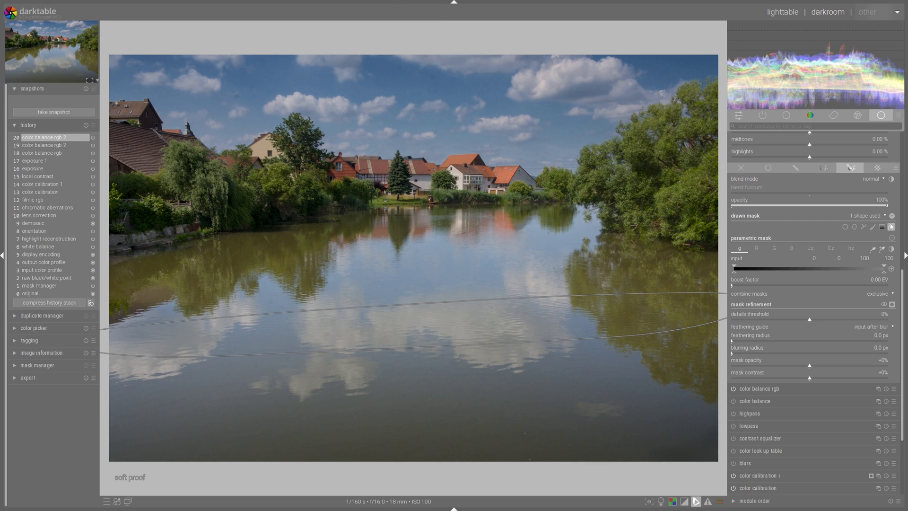
- Add a second path mask over the sky, starting above the photo's upper edge and curving down toward the rooftops
{"action": "left_click", "coordinate": [863, 227]}
{"action": "left_click", "coordinate": [119, 41]}
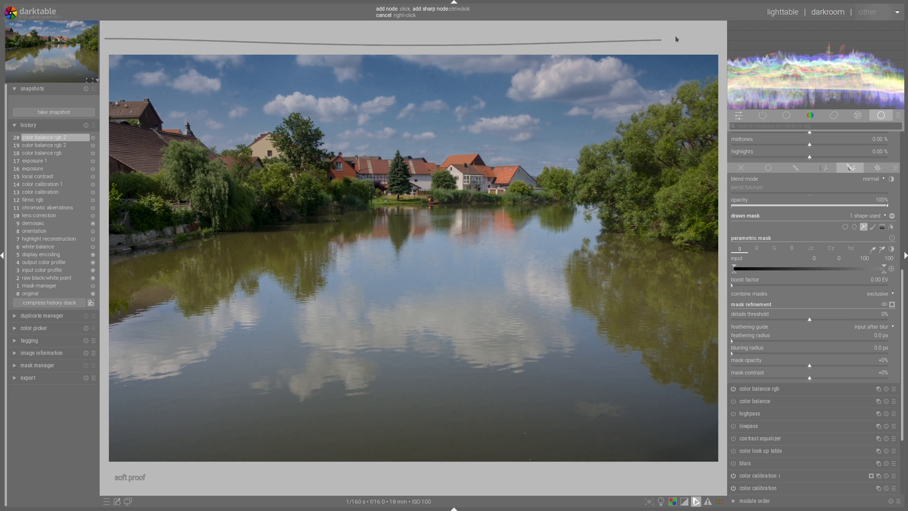
{"action": "left_click", "coordinate": [626, 82]}
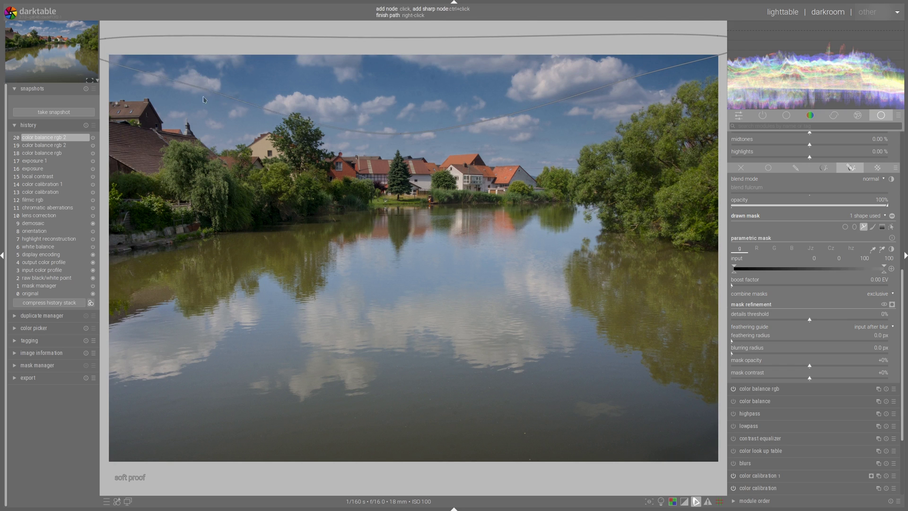
{"action": "right_click", "coordinate": [180, 97]}
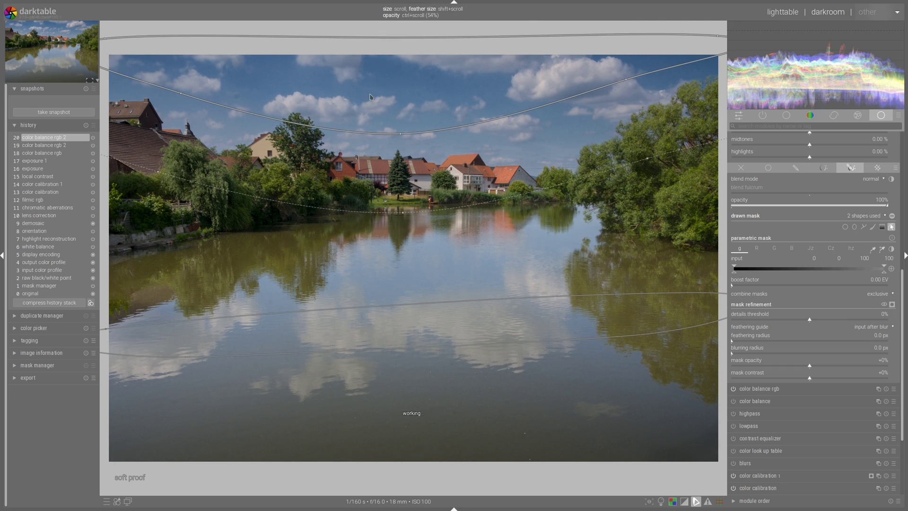
- Refine the sky path by reducing its feather and moving its two lower side nodes slightly outward, with its opacity at 100%
{"action": "scroll", "coordinate": [371, 97], "scroll_direction": "down", "scroll_amount": 2, "text": "shift"}
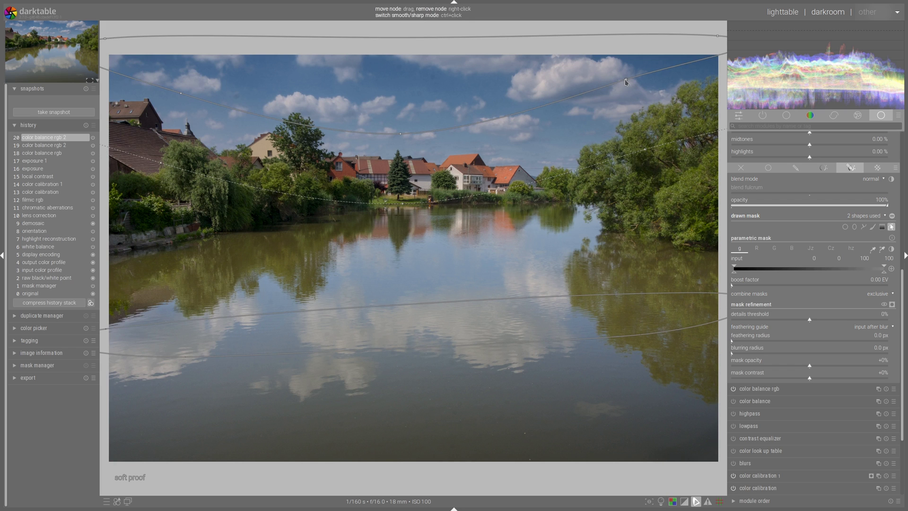
{"action": "left_click_drag", "start_coordinate": [631, 95], "coordinate": [634, 100]}
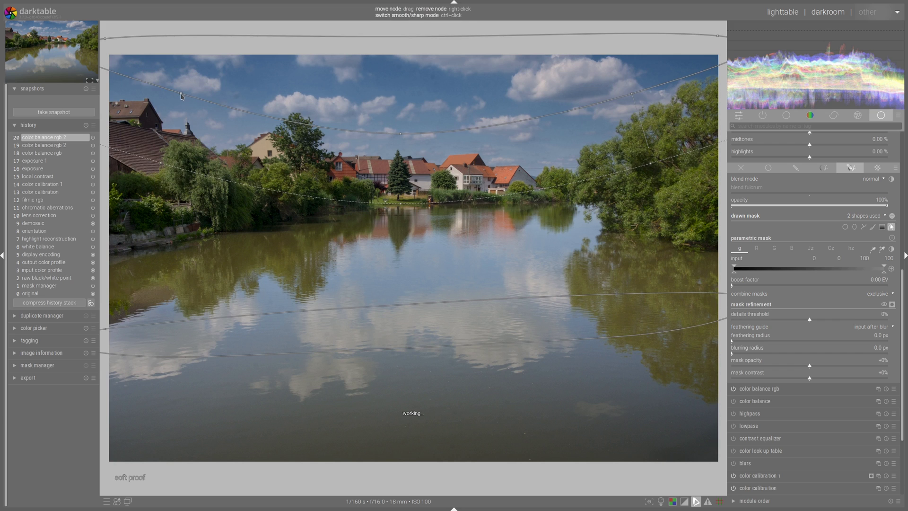
{"action": "left_click_drag", "start_coordinate": [178, 99], "coordinate": [174, 102]}
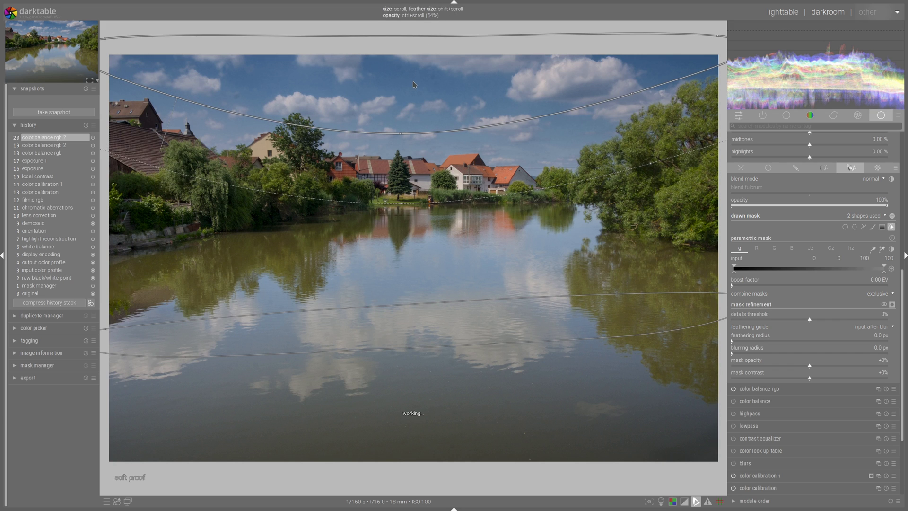
{"action": "scroll", "coordinate": [413, 84], "scroll_direction": "up", "scroll_amount": 10, "text": "ctrl"}
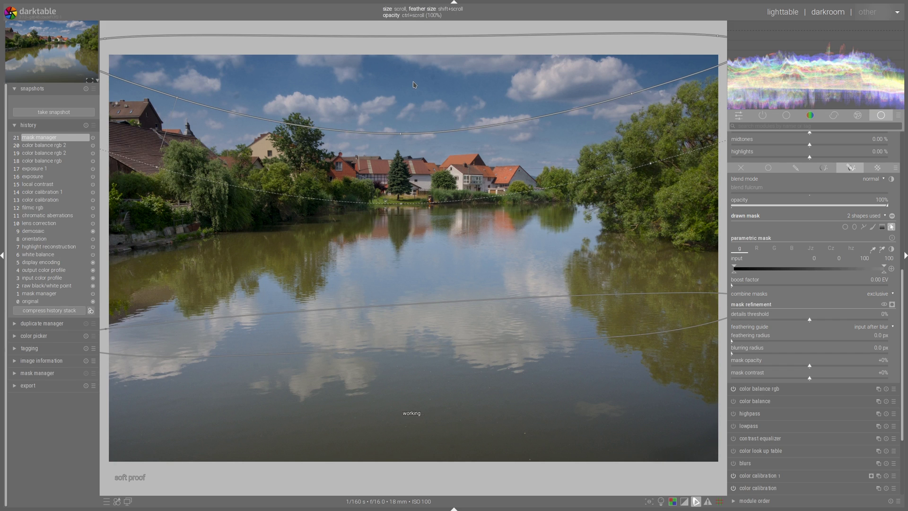
- Set the opacity of the path mask on the water to 100%
{"action": "middle_click", "coordinate": [428, 319]}
{"action": "middle_click", "coordinate": [429, 318]}
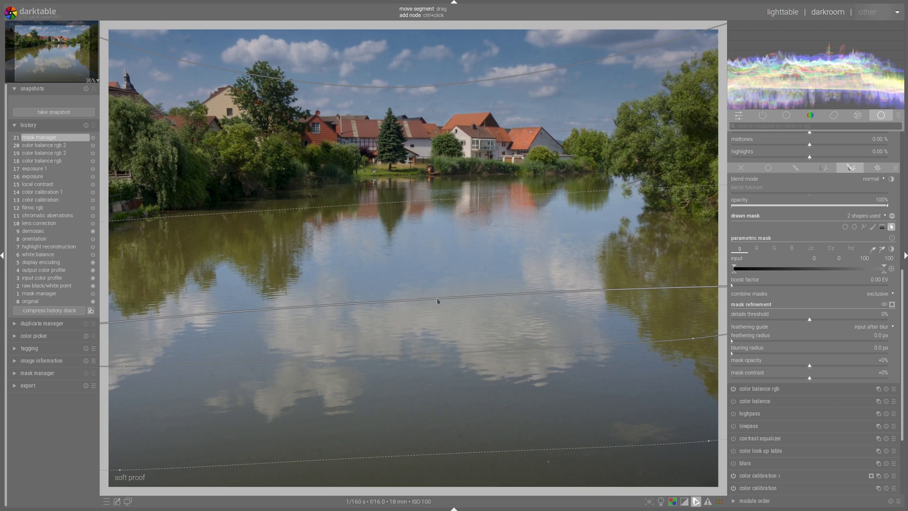
{"action": "scroll", "coordinate": [440, 324], "scroll_direction": "up", "scroll_amount": 5, "text": "ctrl"}
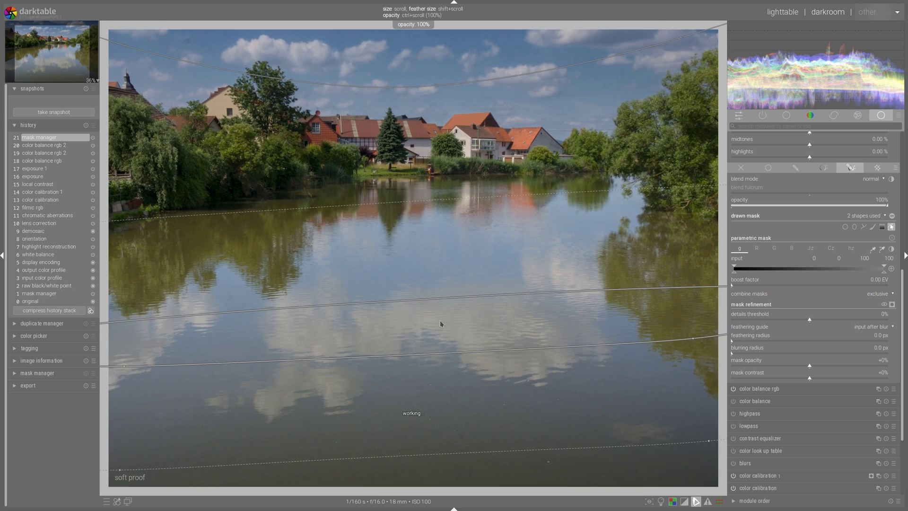
- Set the mask feathering radius to 67.7 px, check the water path's opacity in the mask preview, and hide the mask and shape overlays
{"action": "left_click", "coordinate": [773, 340]}
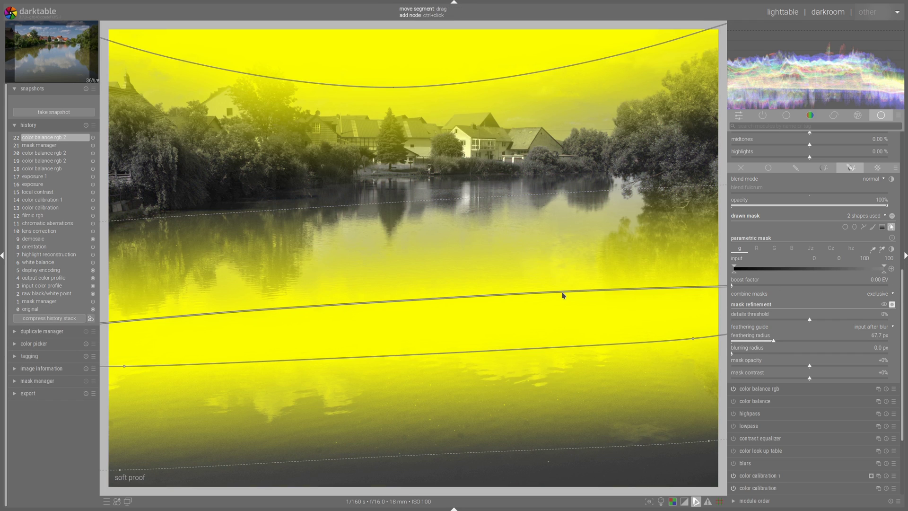
{"action": "scroll", "coordinate": [563, 296], "scroll_direction": "down", "scroll_amount": 1}
{"action": "scroll", "coordinate": [562, 295], "scroll_direction": "up", "scroll_amount": 1}
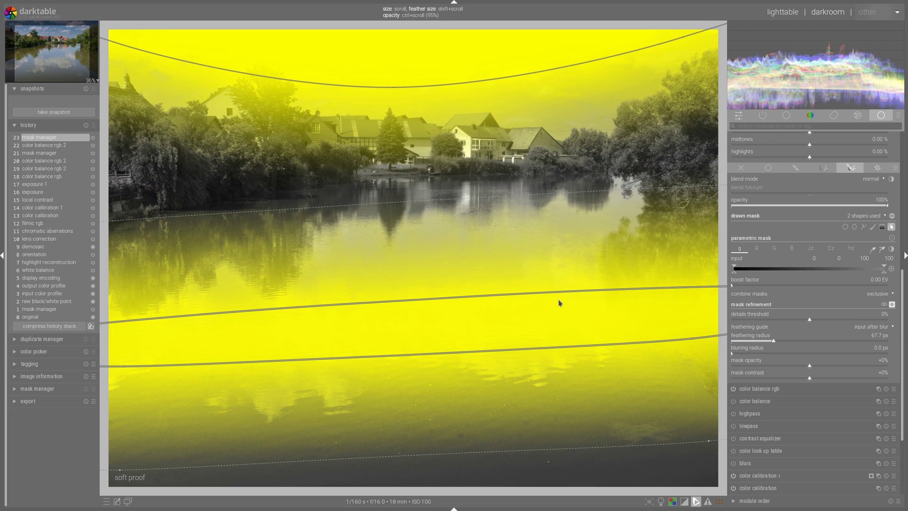
{"action": "left_click", "coordinate": [892, 305]}
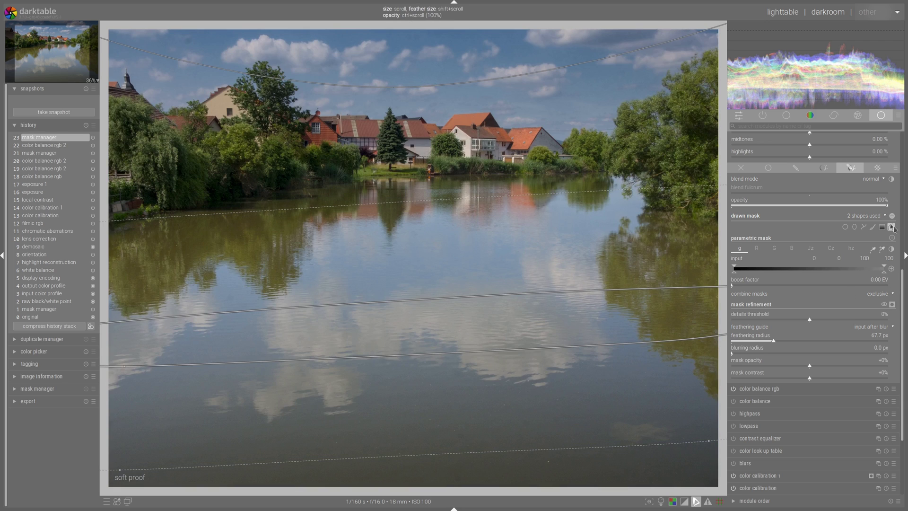
{"action": "left_click", "coordinate": [891, 227]}
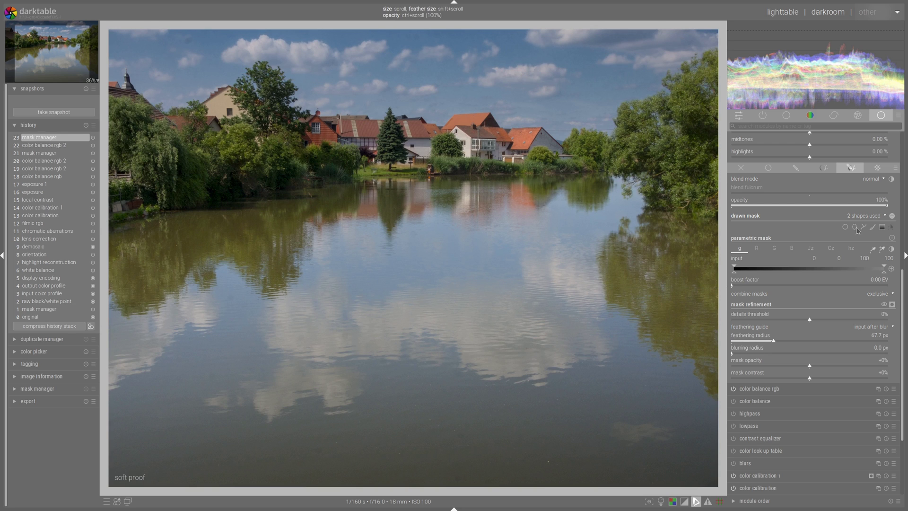
- Set perceptual brilliance in color balance rgb 2 to global -14.34%, shadows -0.17%, midtones 10.83% and highlights 21.71%
{"action": "scroll", "coordinate": [603, 248], "scroll_direction": "down", "scroll_amount": 2}
{"action": "scroll", "coordinate": [831, 347], "scroll_direction": "up", "scroll_amount": 10}
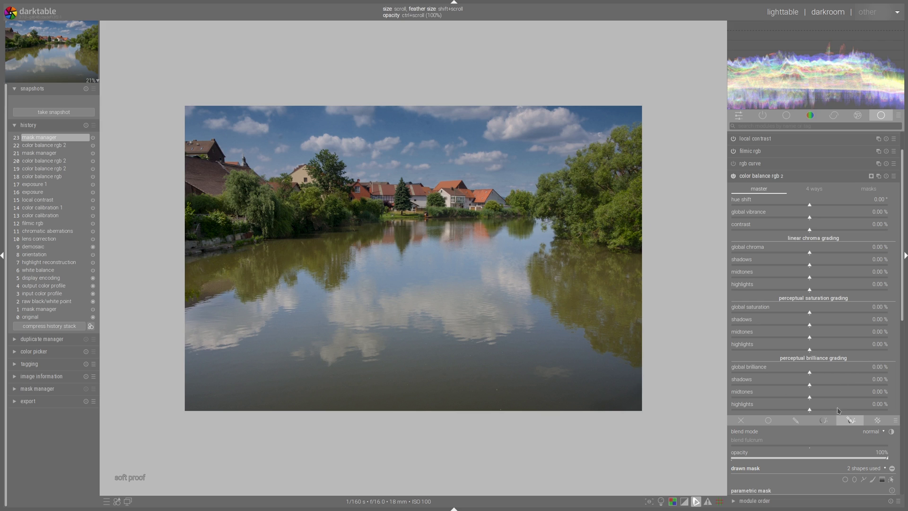
{"action": "scroll", "coordinate": [837, 409], "scroll_direction": "up", "scroll_amount": 5}
{"action": "scroll", "coordinate": [794, 394], "scroll_direction": "up", "scroll_amount": 2}
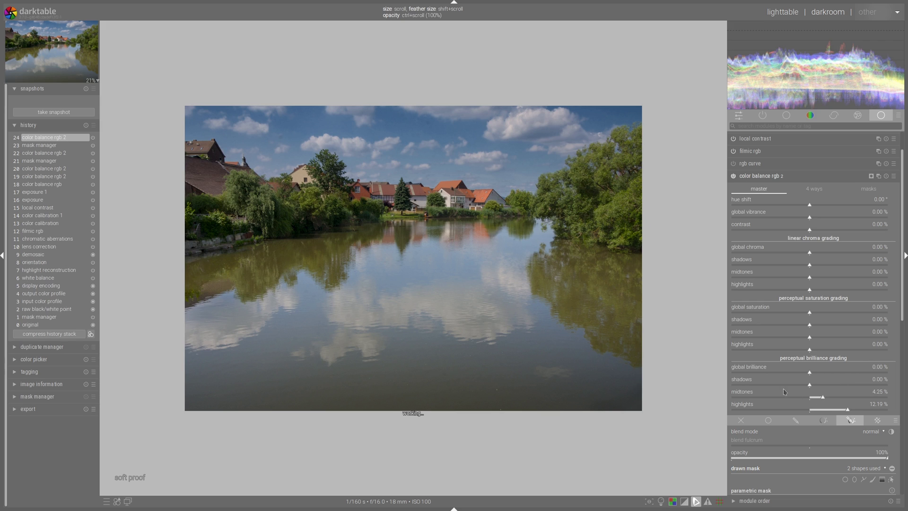
{"action": "left_click", "coordinate": [766, 372]}
{"action": "left_click", "coordinate": [791, 385]}
{"action": "scroll", "coordinate": [834, 388], "scroll_direction": "up", "scroll_amount": 5}
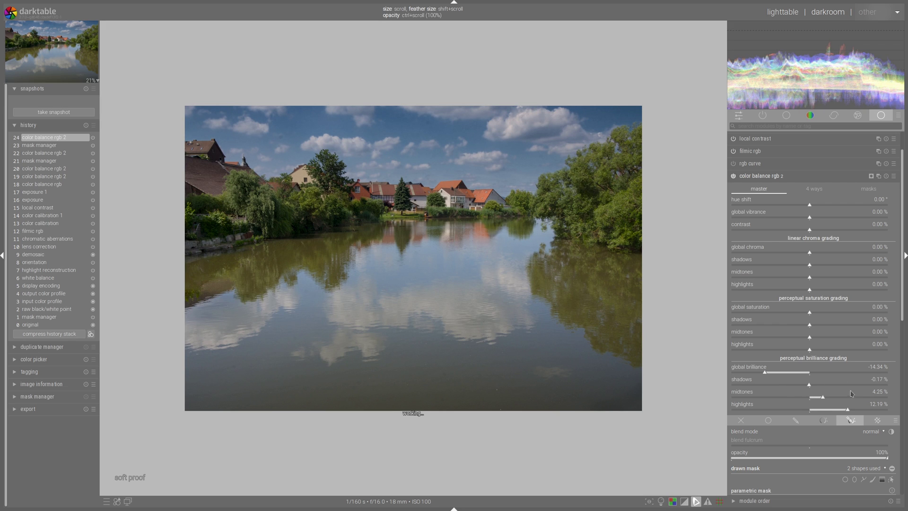
{"action": "left_click", "coordinate": [877, 409]}
{"action": "left_click", "coordinate": [843, 397]}
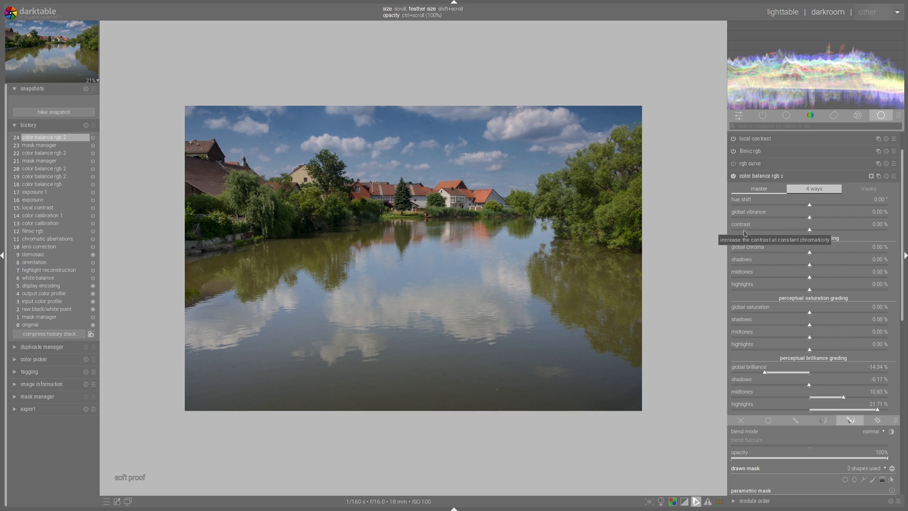
- Set the contrast of color balance rgb 2 to 22.11% and sample the contrast gray fulcrum and white fulcrum from the whole image
{"action": "left_click", "coordinate": [844, 229]}
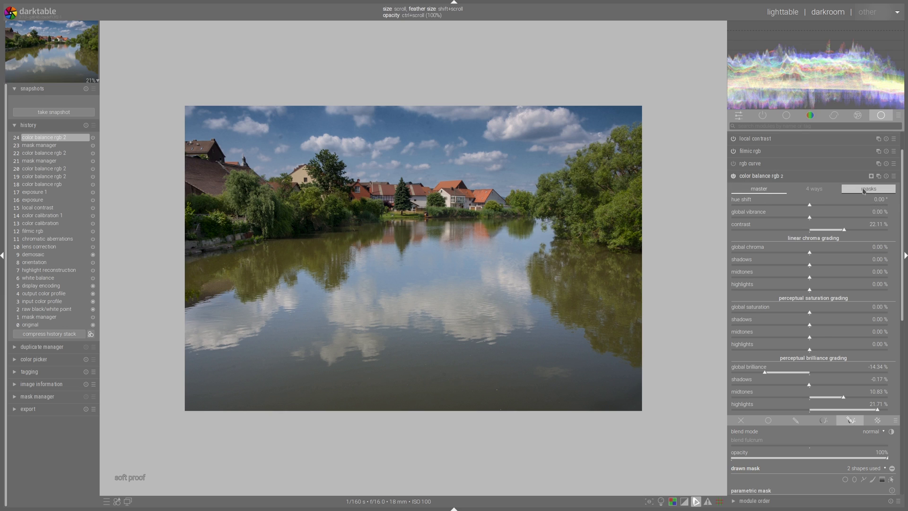
{"action": "left_click", "coordinate": [868, 188]}
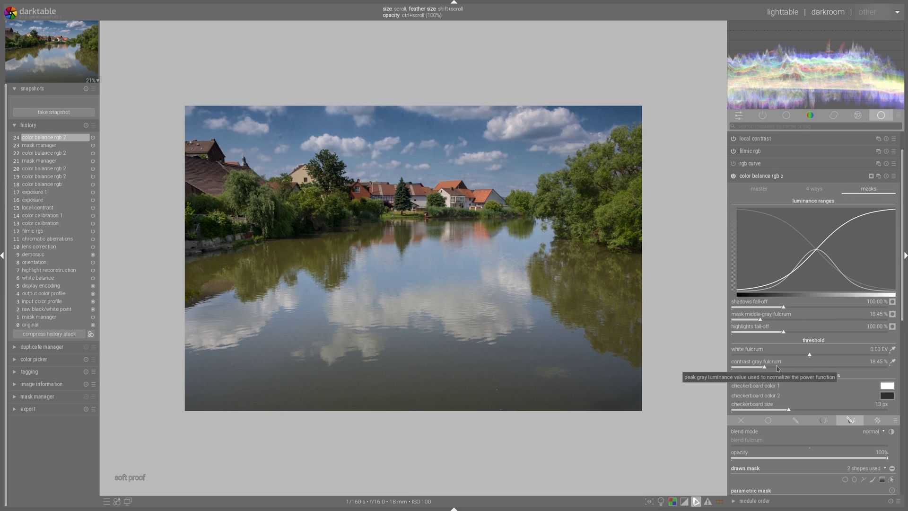
{"action": "left_click", "coordinate": [892, 362]}
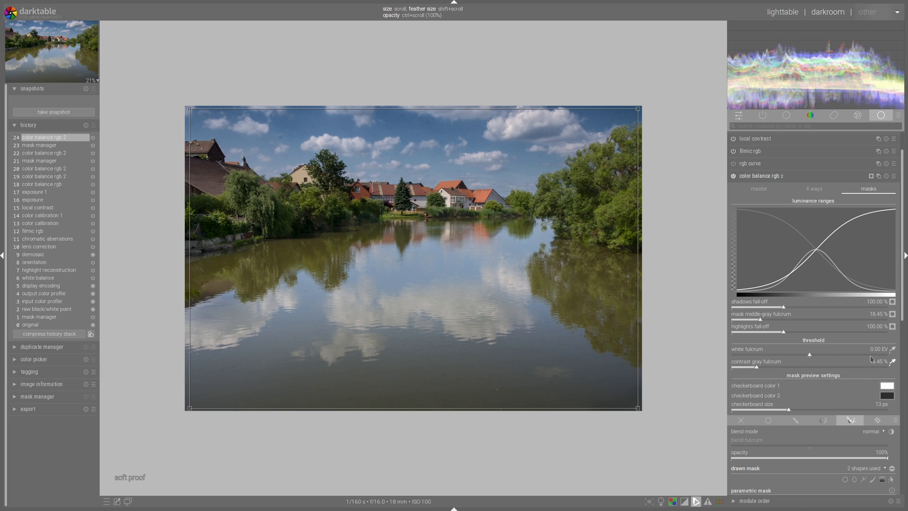
{"action": "left_click", "coordinate": [893, 350]}
- Set highlights gain luminance to 16.89% and power luminance to -6.29%, and compare the photo with color balance rgb 2 off and on
{"action": "left_click", "coordinate": [815, 190]}
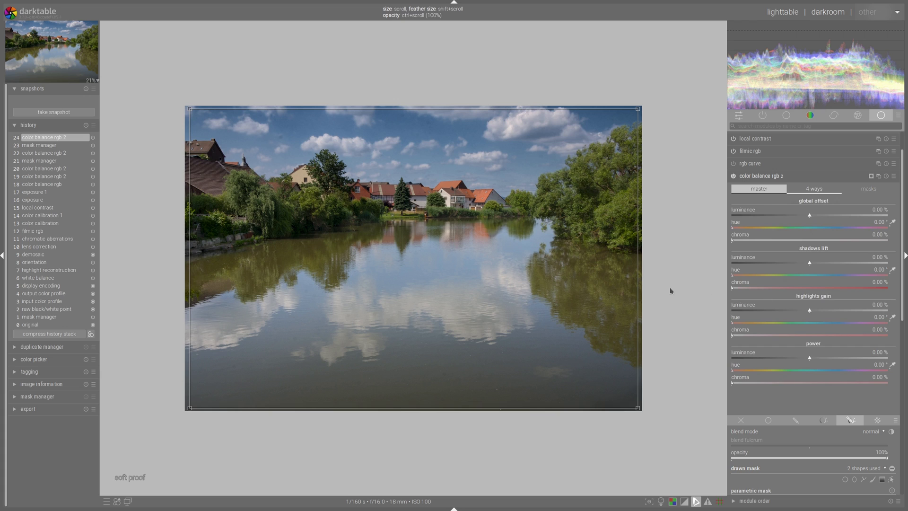
{"action": "left_click", "coordinate": [835, 310]}
{"action": "left_click", "coordinate": [778, 358]}
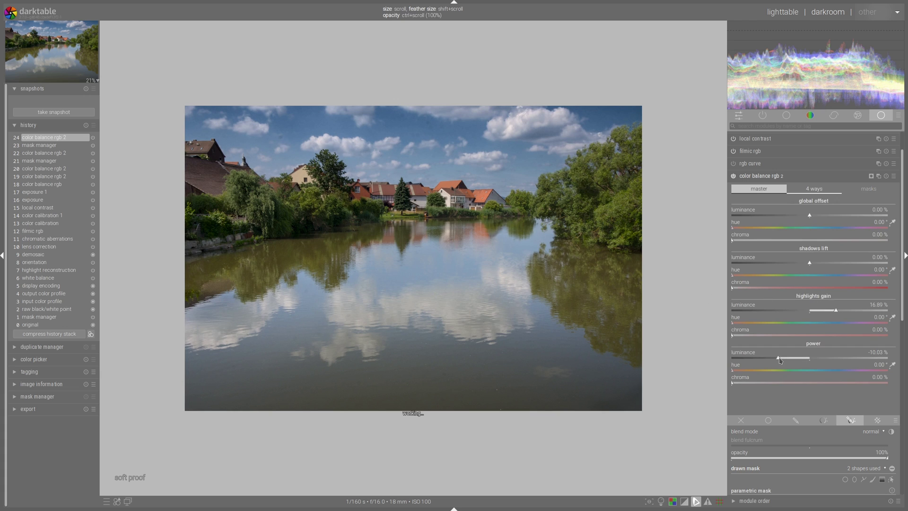
{"action": "left_click", "coordinate": [789, 358]}
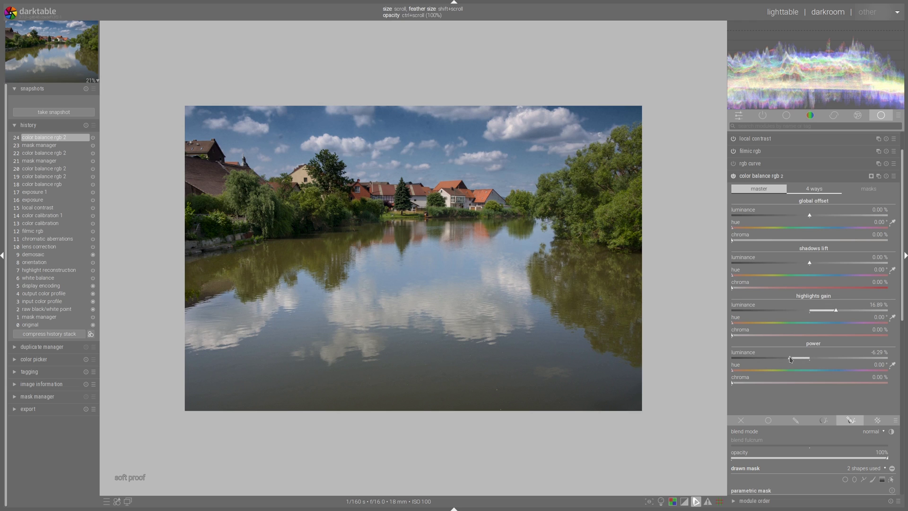
{"action": "left_click", "coordinate": [733, 177]}
{"action": "left_click", "coordinate": [733, 177]}
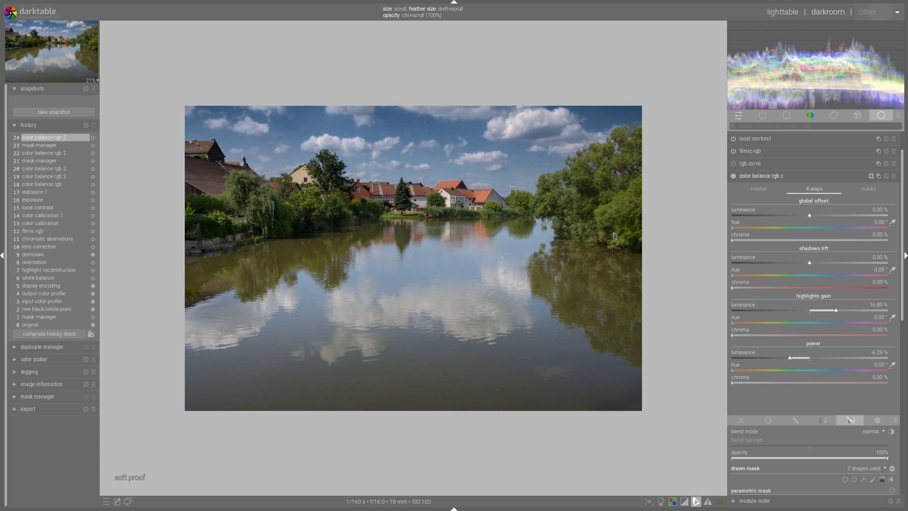
- In the first color balance rgb instance, set linear chroma to 33.33% for midtones and 15.65% for shadows
{"action": "left_click", "coordinate": [763, 176]}
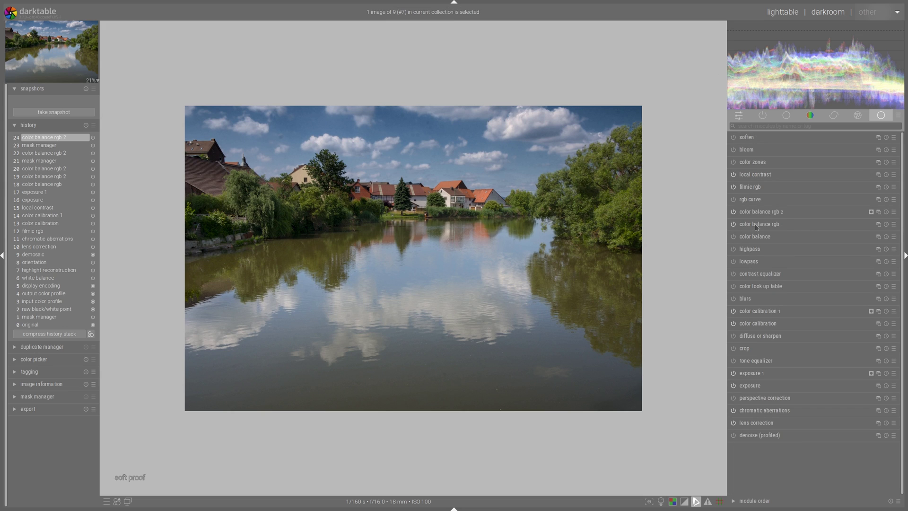
{"action": "left_click", "coordinate": [756, 227]}
{"action": "scroll", "coordinate": [811, 218], "scroll_direction": "down", "scroll_amount": 5}
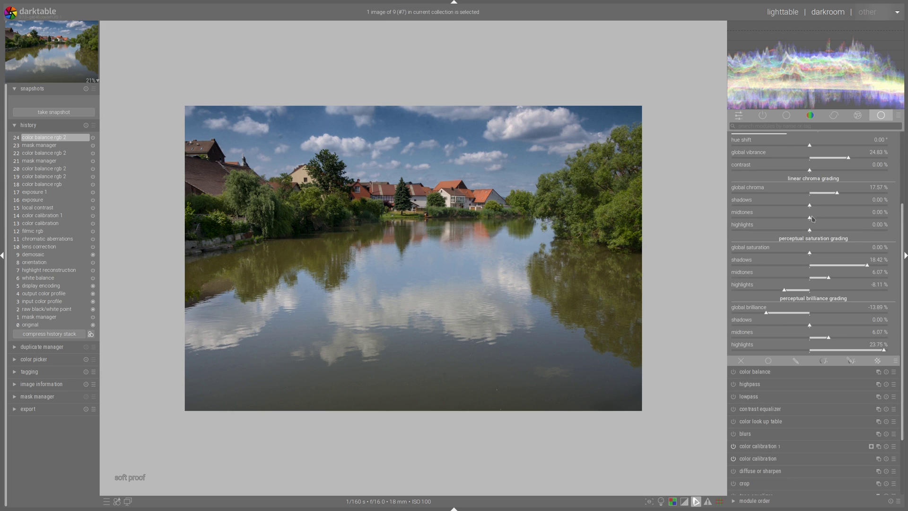
{"action": "left_click", "coordinate": [837, 220]}
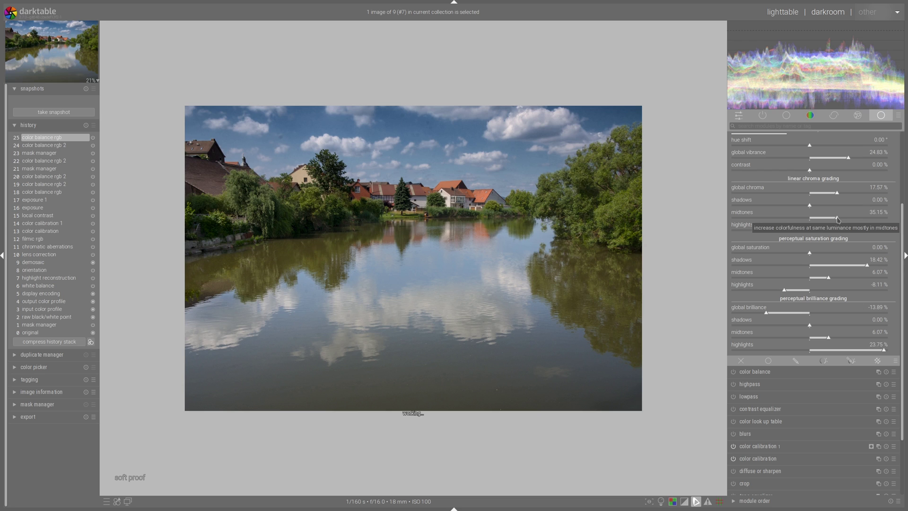
{"action": "left_click", "coordinate": [847, 219]}
{"action": "left_click", "coordinate": [835, 220]}
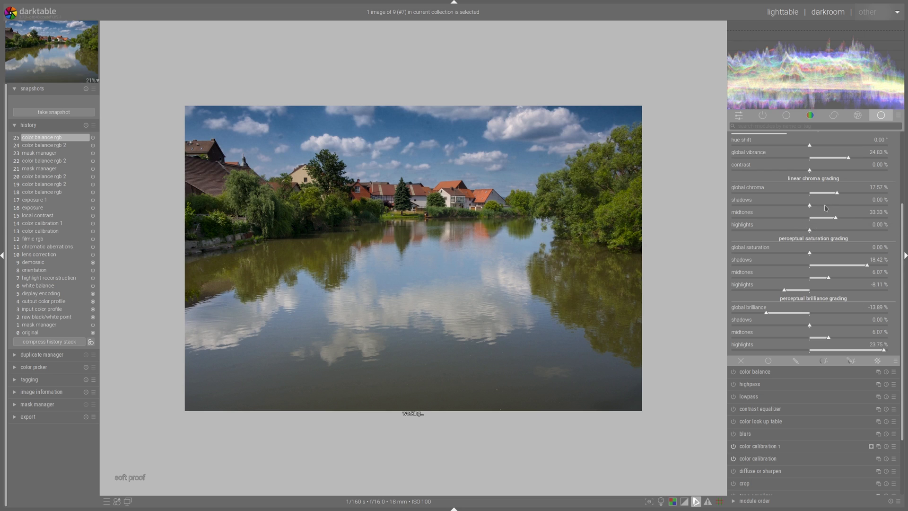
{"action": "left_click", "coordinate": [822, 205]}
{"action": "scroll", "coordinate": [797, 274], "scroll_direction": "up", "scroll_amount": 5}
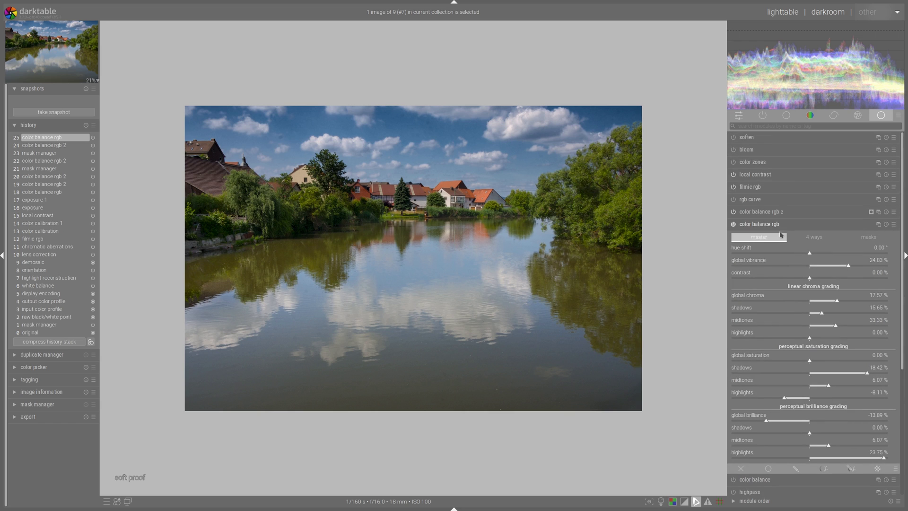
{"action": "left_click", "coordinate": [767, 227]}
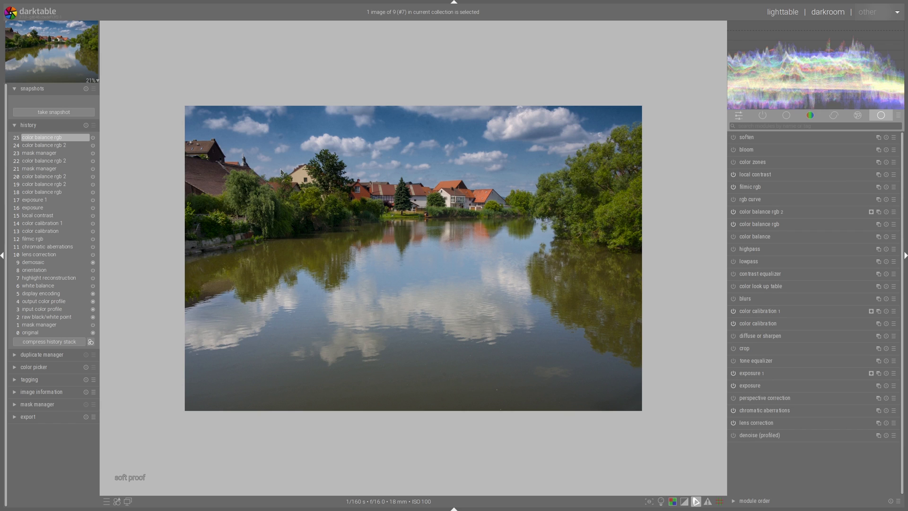
- Enable denoise (profiled) and set its mode to wavelets auto
{"action": "scroll", "coordinate": [387, 204], "scroll_direction": "up", "scroll_amount": 5}
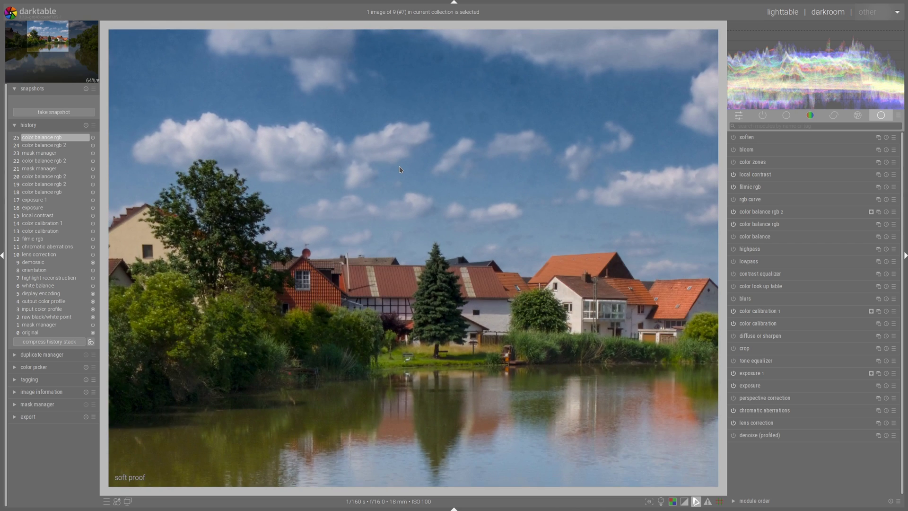
{"action": "scroll", "coordinate": [399, 169], "scroll_direction": "up", "scroll_amount": 1}
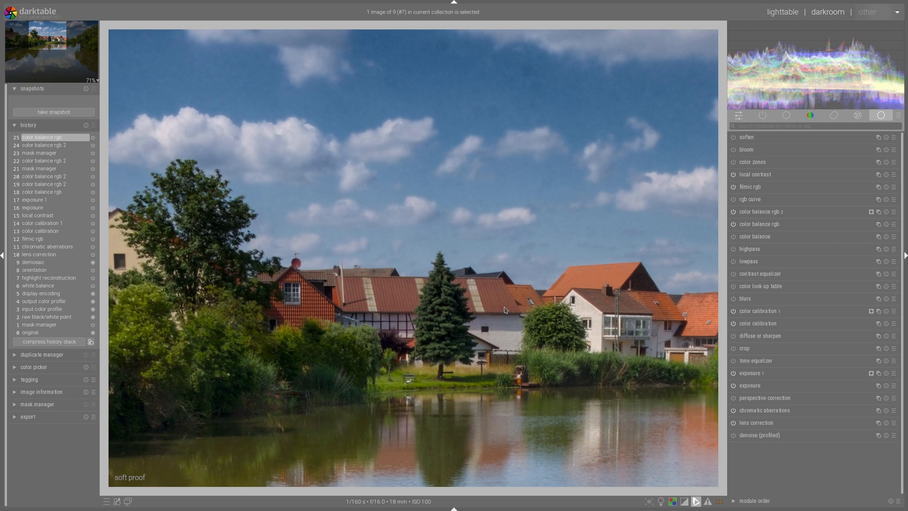
{"action": "left_click", "coordinate": [733, 435]}
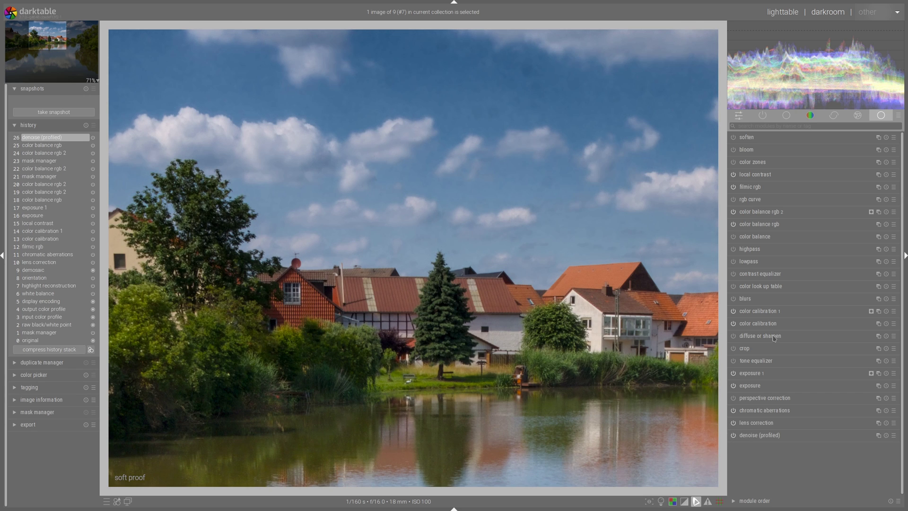
{"action": "left_click", "coordinate": [761, 435]}
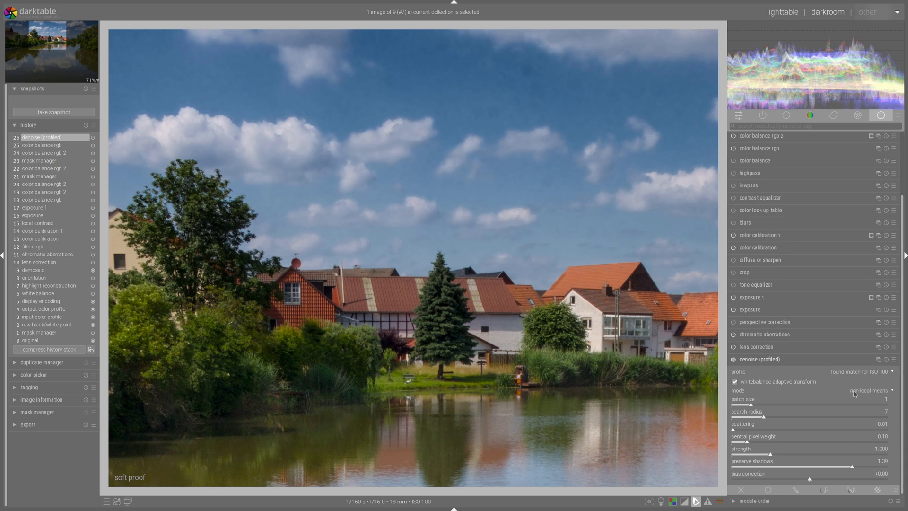
{"action": "left_click", "coordinate": [886, 396]}
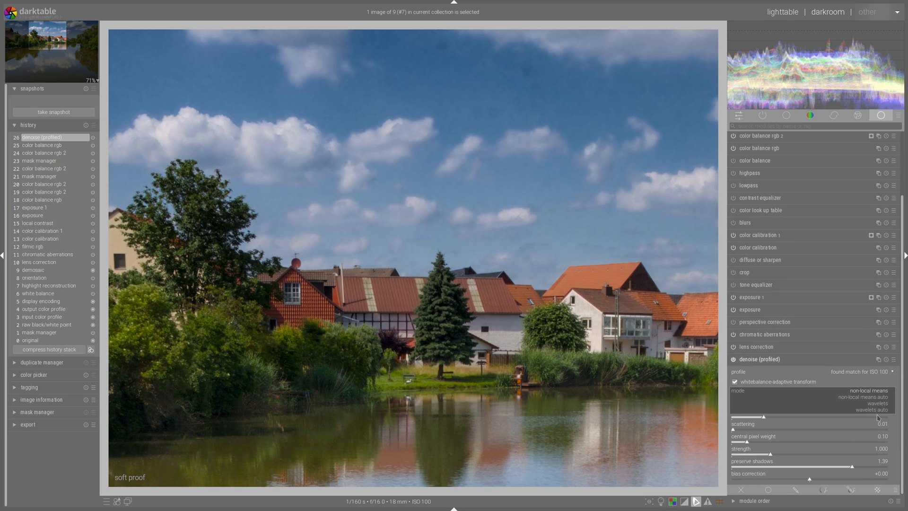
{"action": "left_click", "coordinate": [881, 410]}
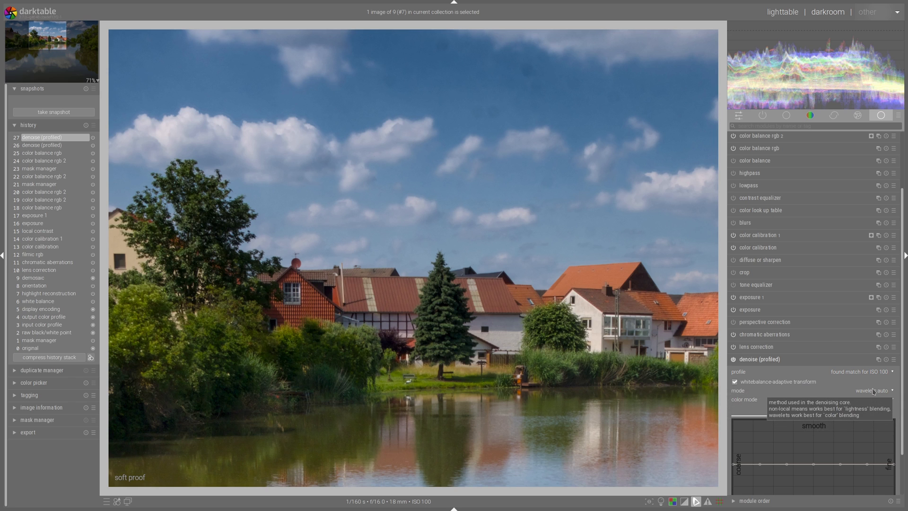
- Set the denoising autoset parameter adjustment to 1.43 and the strength to 1.434
{"action": "scroll", "coordinate": [832, 397], "scroll_direction": "down", "scroll_amount": 2}
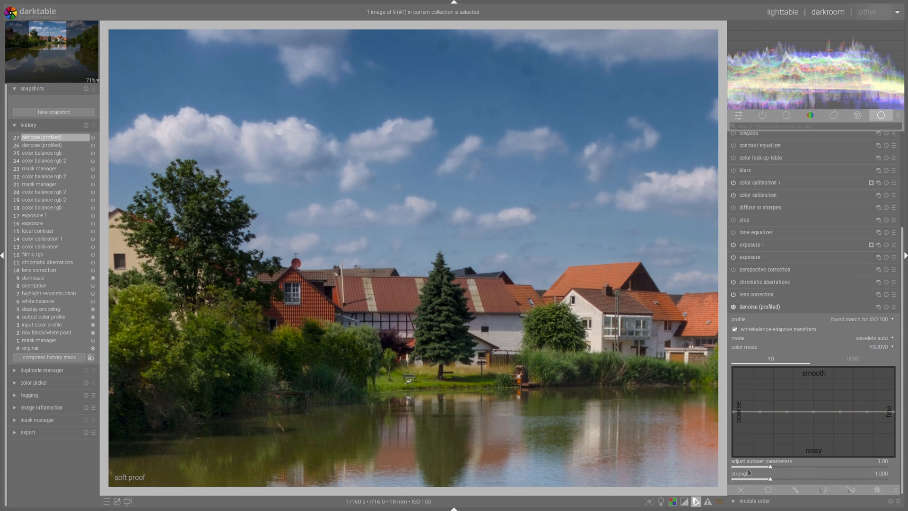
{"action": "left_click", "coordinate": [788, 468]}
{"action": "left_click", "coordinate": [787, 478]}
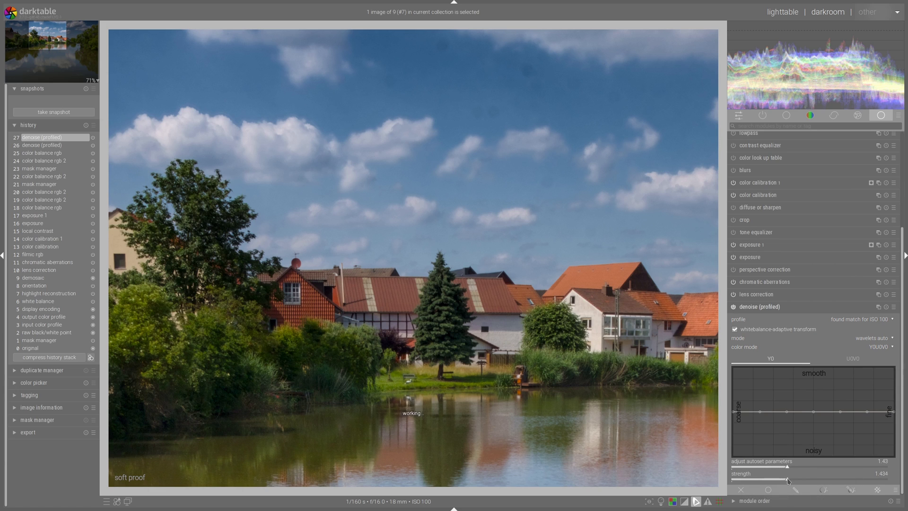
- Switch the denoising mode to wavelets and view the U0V0 curve
{"action": "left_click", "coordinate": [872, 338]}
{"action": "left_click", "coordinate": [873, 330]}
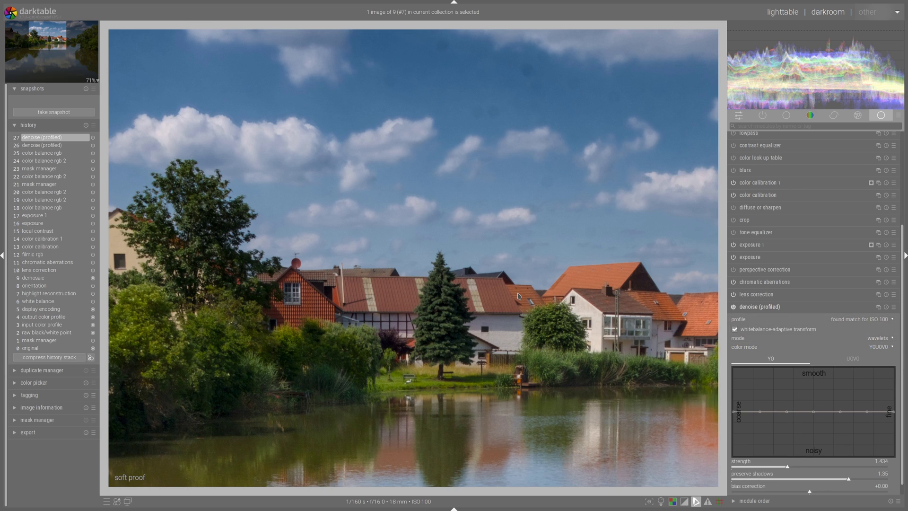
{"action": "scroll", "coordinate": [823, 426], "scroll_direction": "down", "scroll_amount": 1}
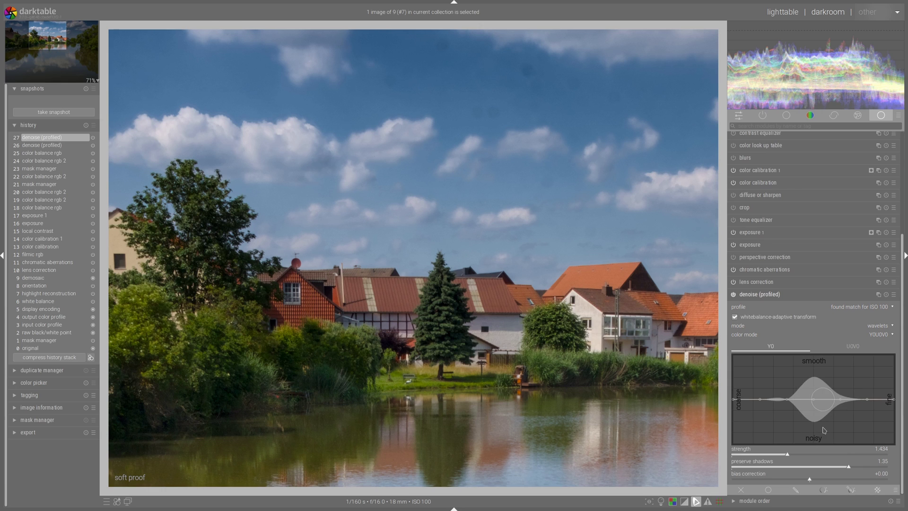
{"action": "left_click", "coordinate": [856, 346]}
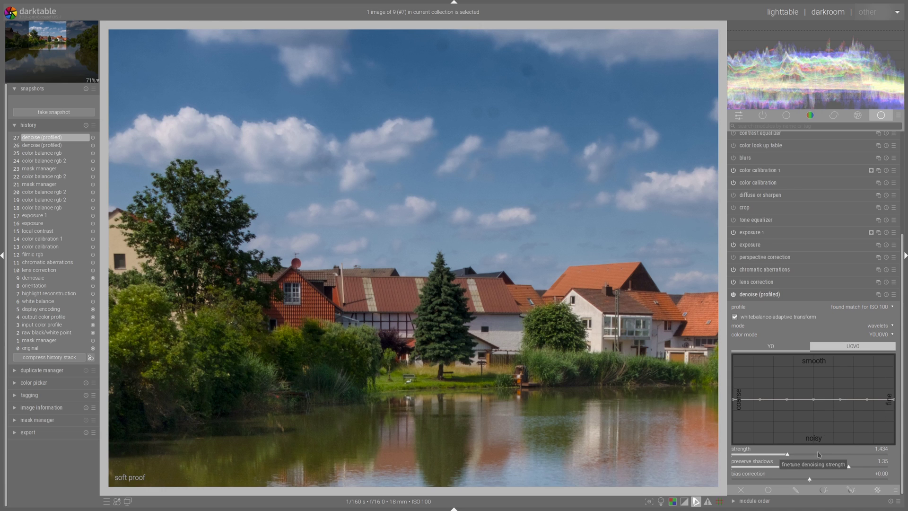
- Compare the photo with profiled denoising off and on, and view the whole picture
{"action": "left_click", "coordinate": [733, 294]}
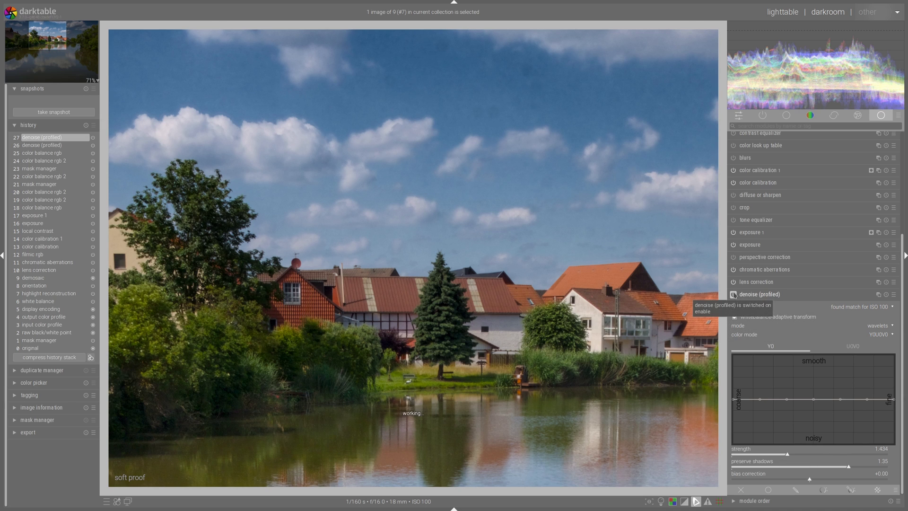
{"action": "left_click", "coordinate": [733, 294]}
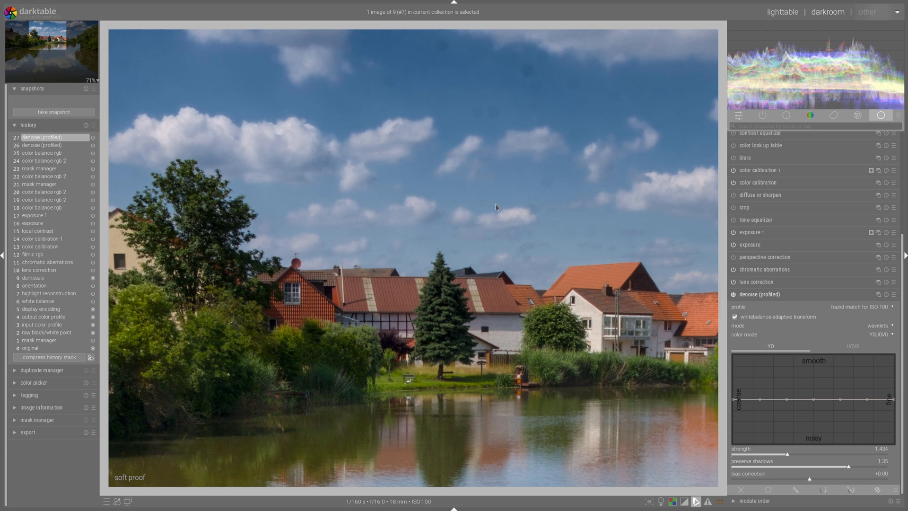
{"action": "scroll", "coordinate": [495, 207], "scroll_direction": "down", "scroll_amount": 5}
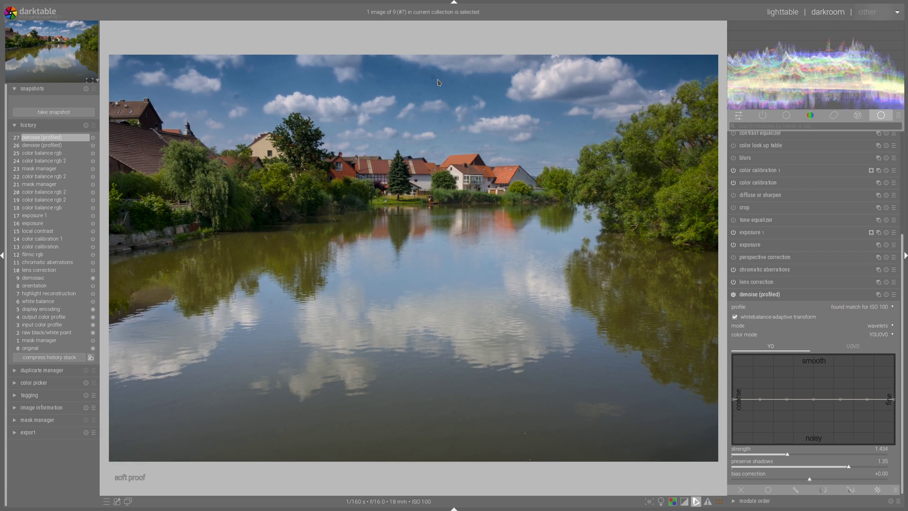
- Take a snapshot of the photo at history step 16 (exposure) and restore the latest history state, 27 denoise (profiled)
{"action": "left_click", "coordinate": [762, 296]}
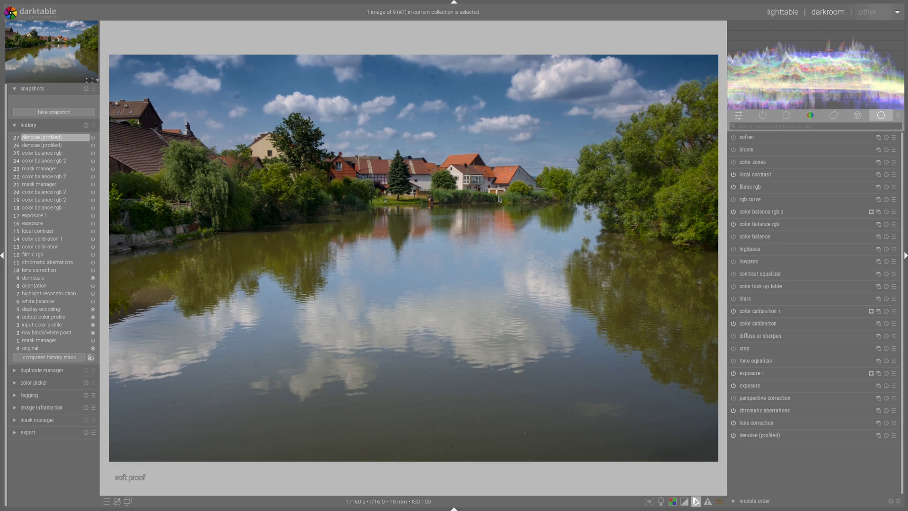
{"action": "scroll", "coordinate": [489, 193], "scroll_direction": "down", "scroll_amount": 1}
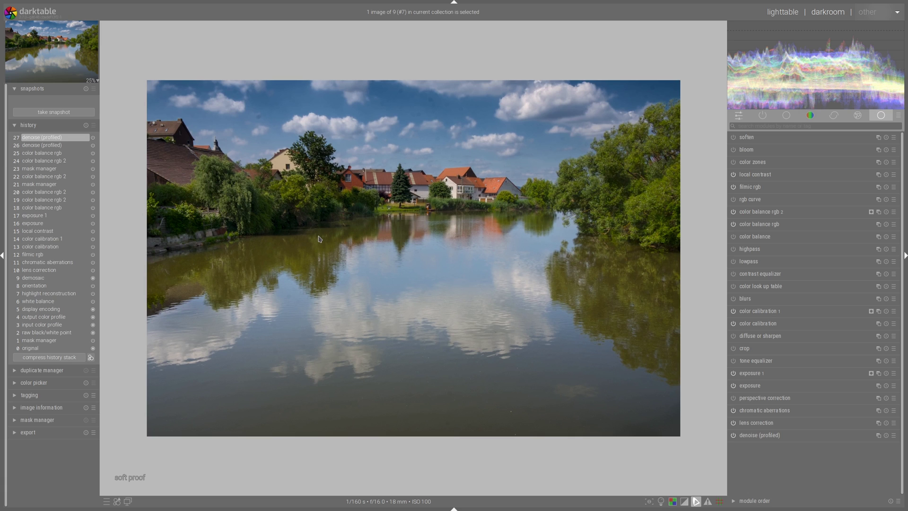
{"action": "left_click", "coordinate": [34, 224]}
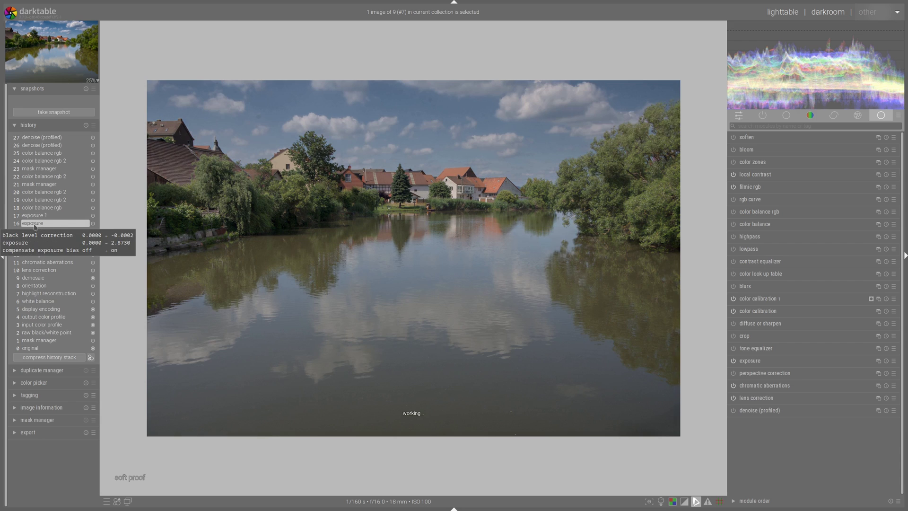
{"action": "left_click", "coordinate": [51, 114]}
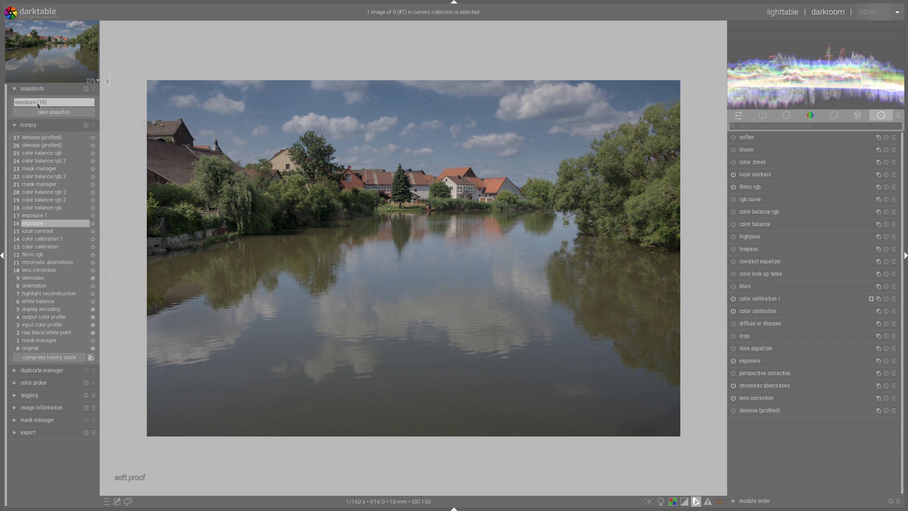
{"action": "left_click", "coordinate": [43, 137]}
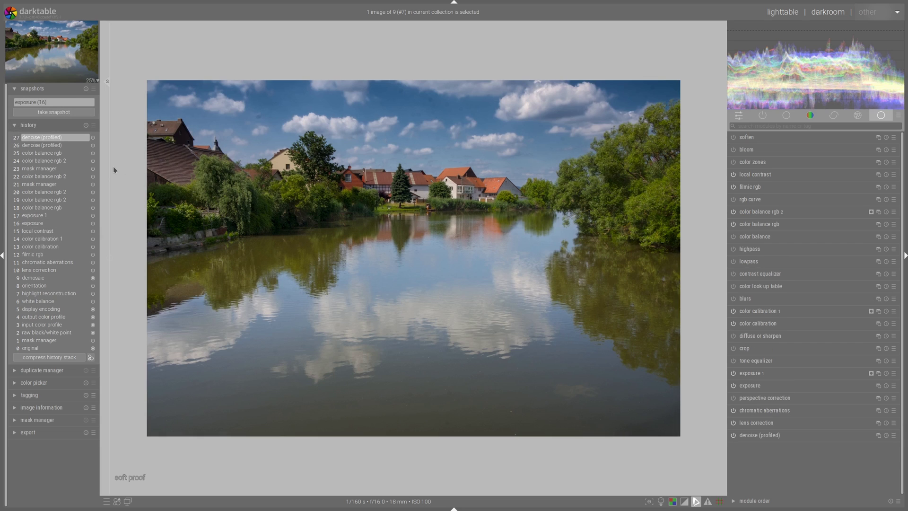
- Compare the edited river photo with the exposure (16) snapshot in split view and examine the histogram
{"action": "left_click", "coordinate": [47, 101]}
{"action": "left_click_drag", "start_coordinate": [578, 195], "coordinate": [120, 201]}
{"action": "mouse_move", "coordinate": [818, 76]}
- Raise the base exposure of the river photo to 3.30 EV and toggle on the clipping indication
{"action": "left_click", "coordinate": [797, 386]}
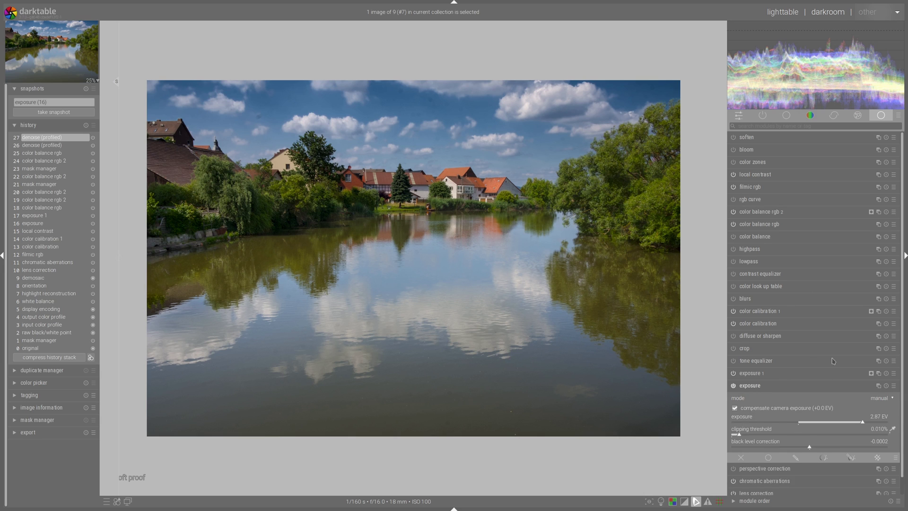
{"action": "scroll", "coordinate": [833, 362], "scroll_direction": "down", "scroll_amount": 1}
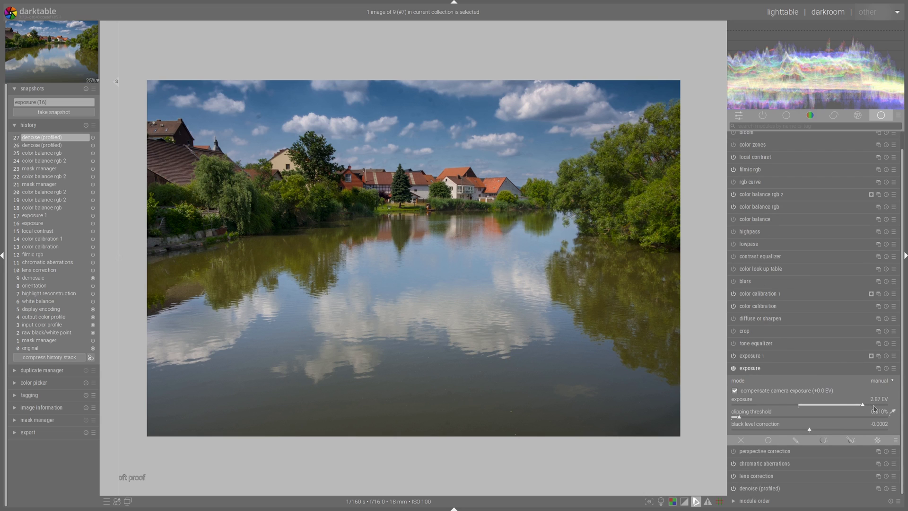
{"action": "left_click", "coordinate": [872, 405]}
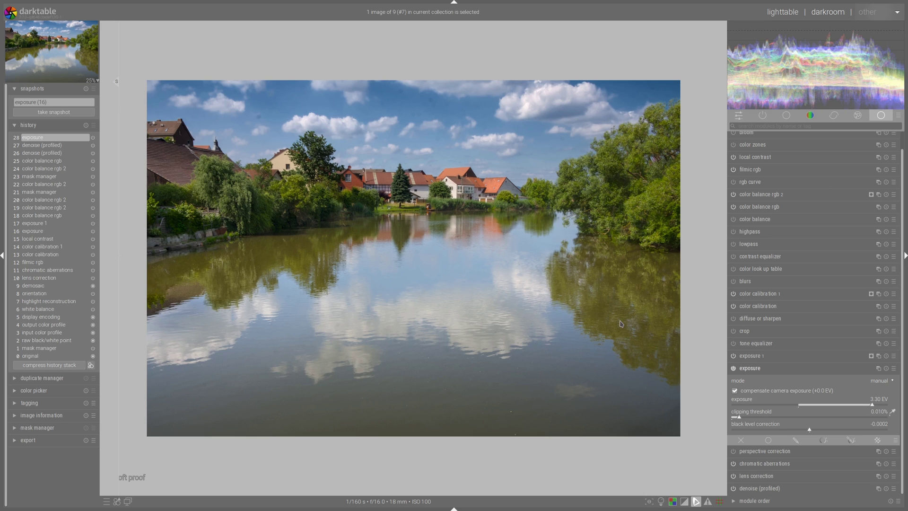
{"action": "left_click", "coordinate": [684, 501]}
{"action": "left_click_drag", "start_coordinate": [118, 220], "coordinate": [114, 241]}
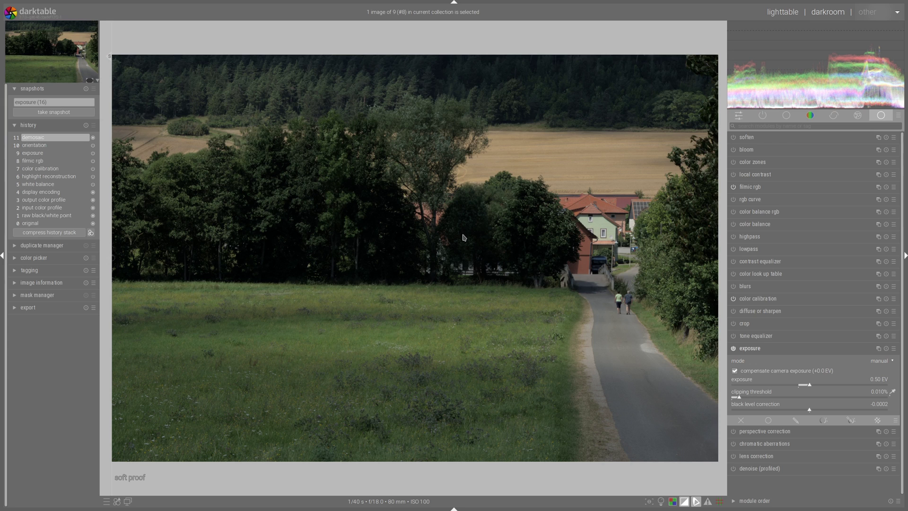
- Enable lens correction and chromatic aberrations for the meadow photo
{"action": "left_click", "coordinate": [760, 187]}
{"action": "left_click", "coordinate": [761, 187]}
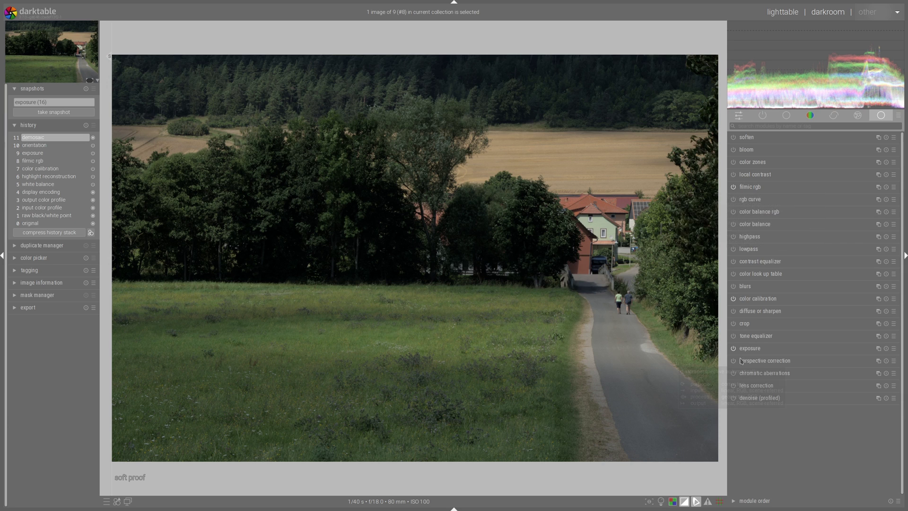
{"action": "left_click", "coordinate": [733, 385]}
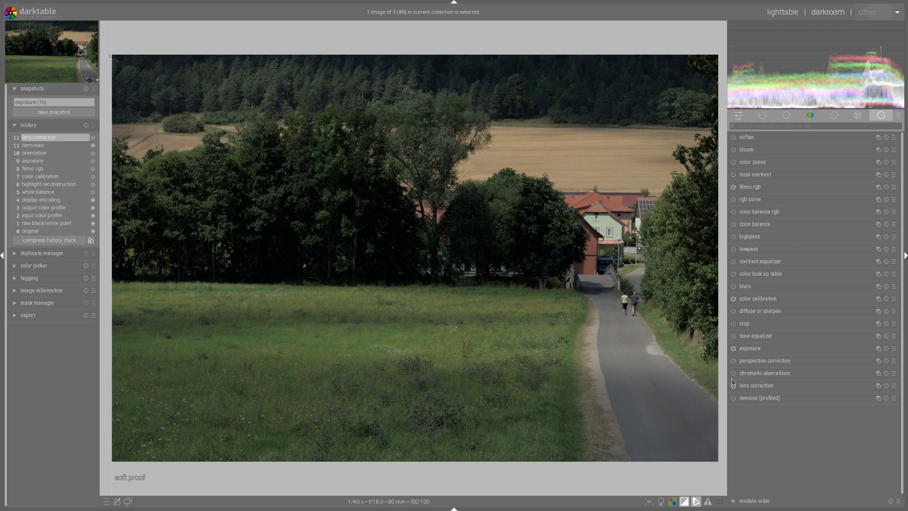
{"action": "left_click", "coordinate": [733, 373]}
- Set the exposure of the meadow photo to 1.27 EV and collapse the exposure module
{"action": "left_click", "coordinate": [752, 349]}
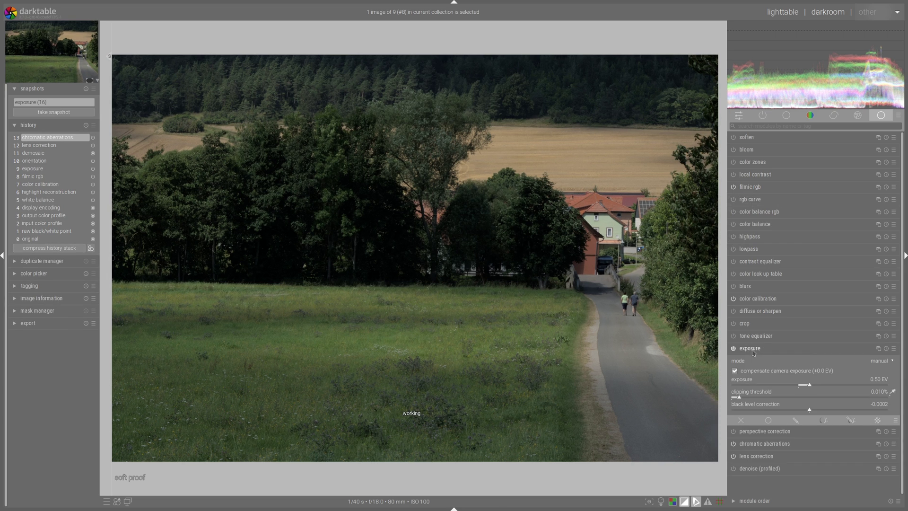
{"action": "left_click", "coordinate": [834, 384]}
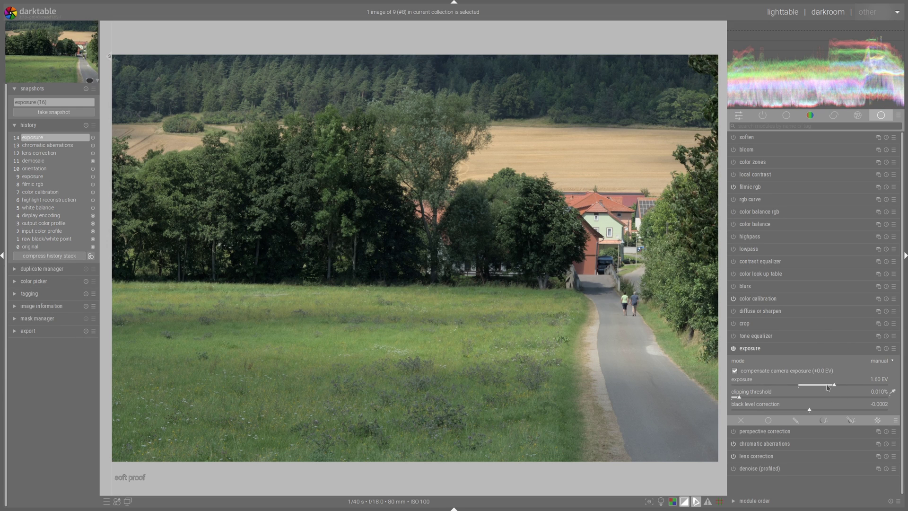
{"action": "left_click", "coordinate": [828, 386]}
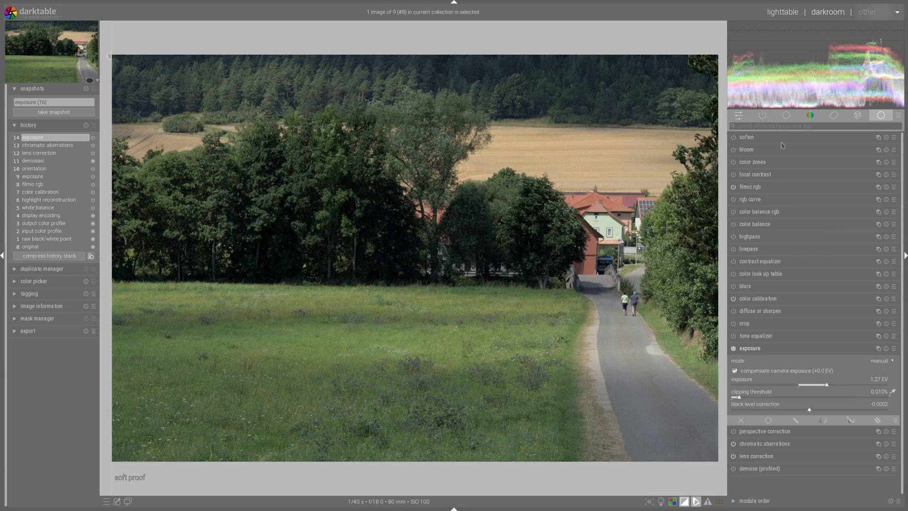
{"action": "mouse_move", "coordinate": [874, 44]}
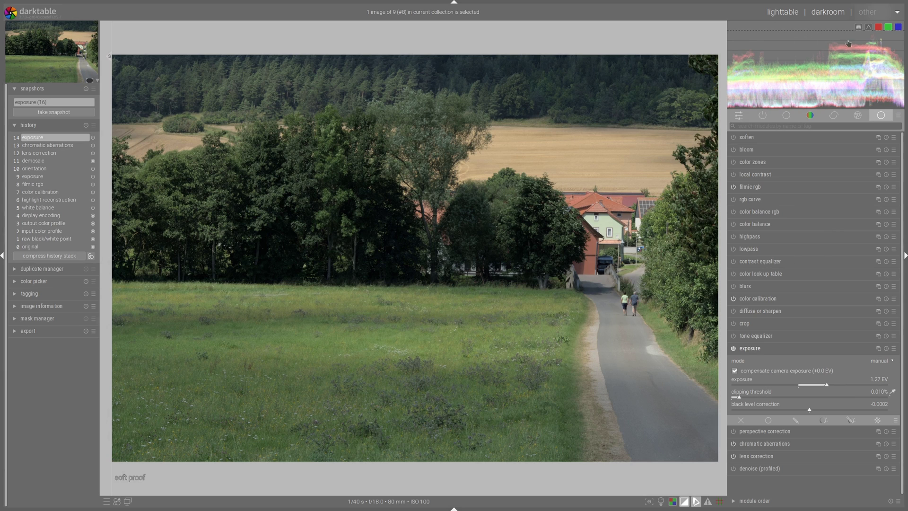
{"action": "left_click", "coordinate": [767, 350]}
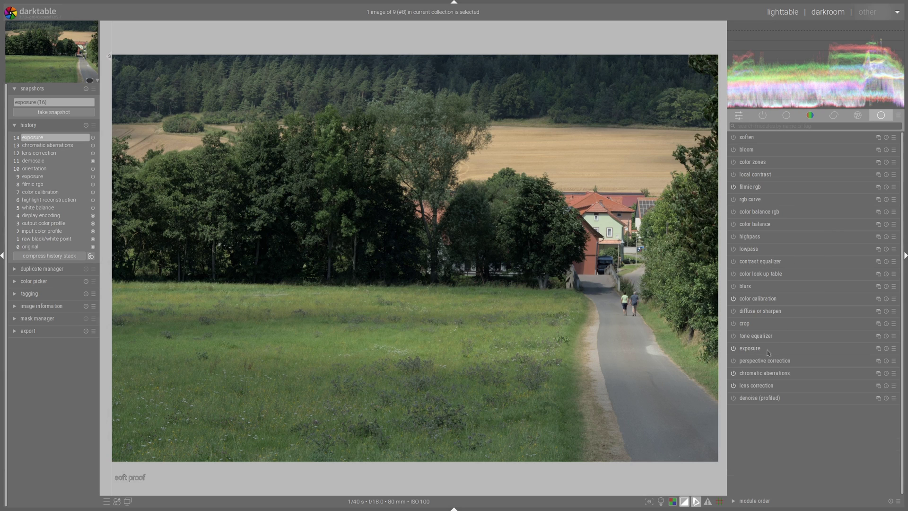
- In filmic rgb, set the white relative exposure to +6.53 EV and the black relative exposure to -12.88 EV
{"action": "left_click", "coordinate": [762, 190]}
{"action": "left_click", "coordinate": [848, 310]}
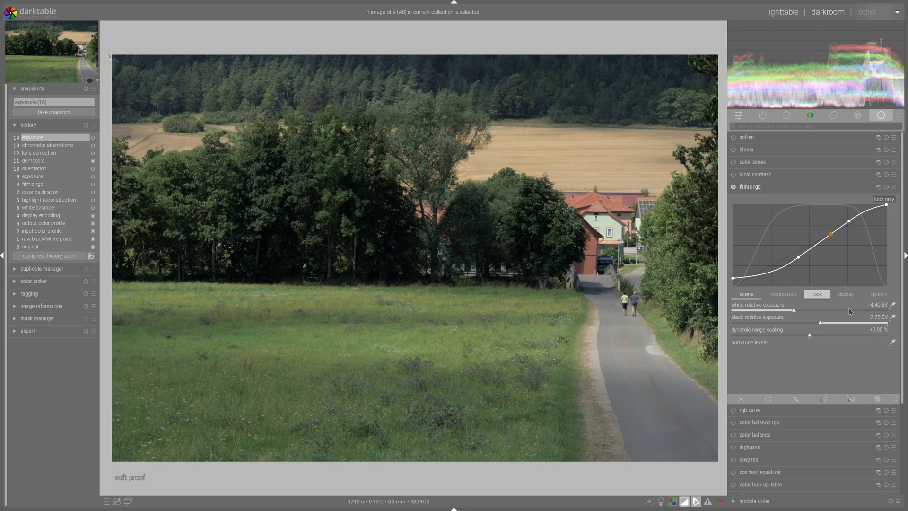
{"action": "left_click", "coordinate": [750, 322]}
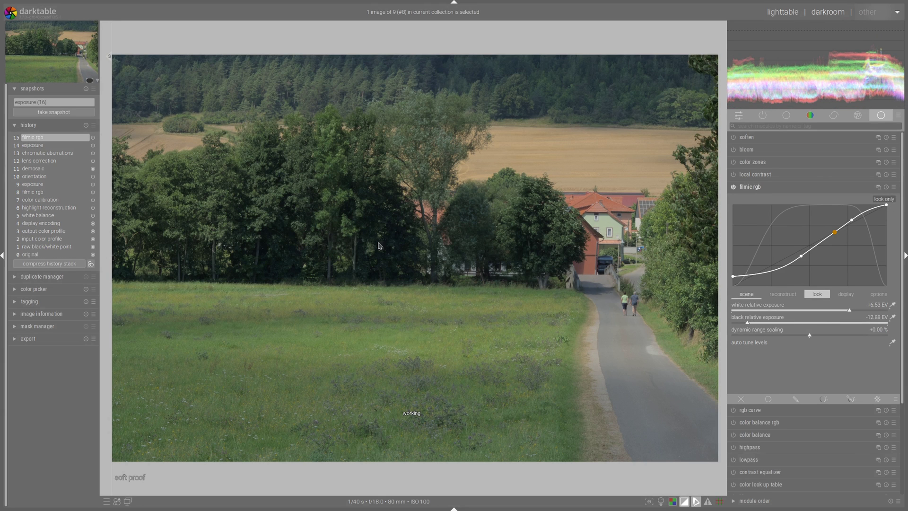
- In the filmic rgb look settings, set the contrast to 1.499 and the shadows/highlights balance to -19.16 %
{"action": "left_click", "coordinate": [817, 295]}
{"action": "left_click", "coordinate": [809, 311]}
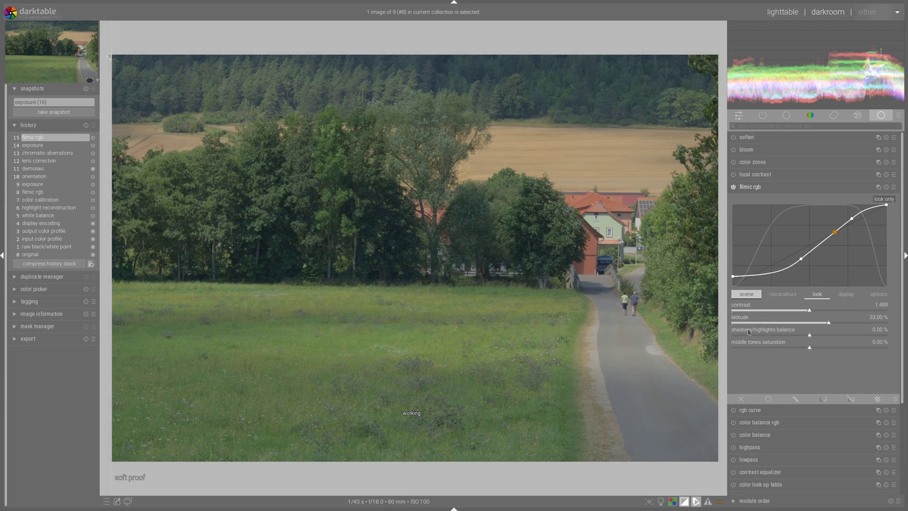
{"action": "left_click", "coordinate": [779, 335]}
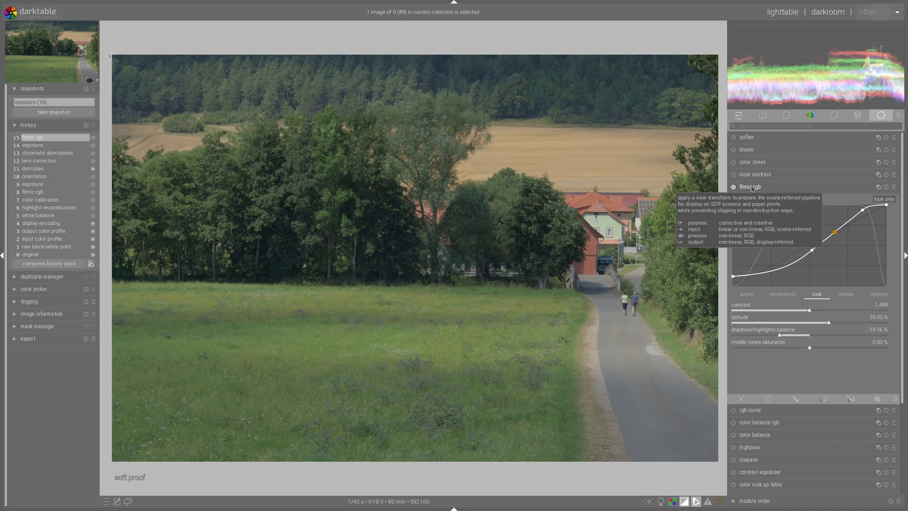
{"action": "left_click", "coordinate": [799, 189]}
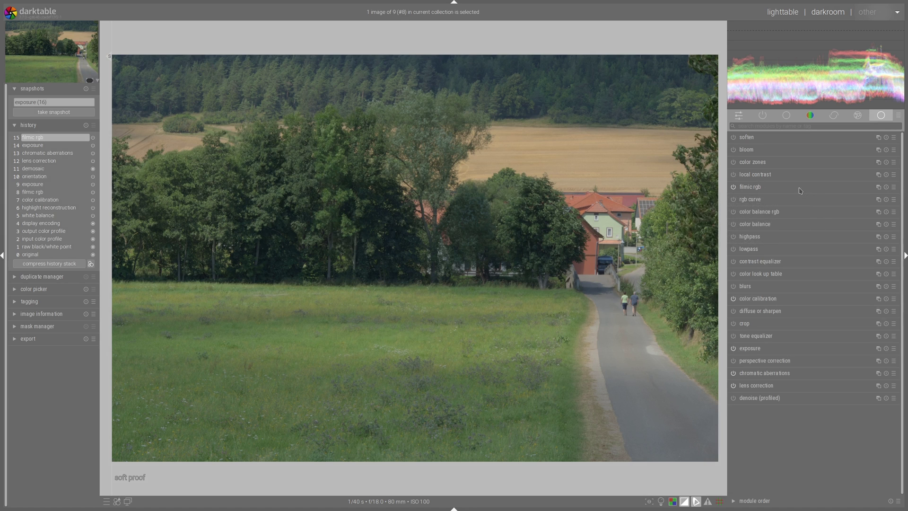
- In color balance rgb, set global vibrance to 26.19 %, global chroma to 21.20 %, and saturation to shadows 19.67 %, midtones 4.25 %, highlights -5.27 %
{"action": "left_click", "coordinate": [771, 212]}
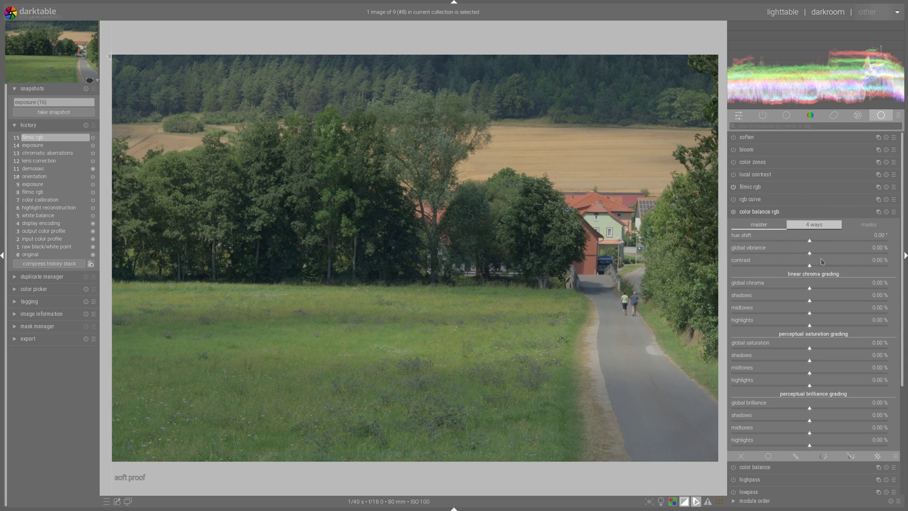
{"action": "left_click", "coordinate": [850, 256]}
{"action": "left_click", "coordinate": [842, 286]}
{"action": "left_click", "coordinate": [870, 361]}
{"action": "left_click", "coordinate": [823, 373]}
{"action": "left_click", "coordinate": [793, 385]}
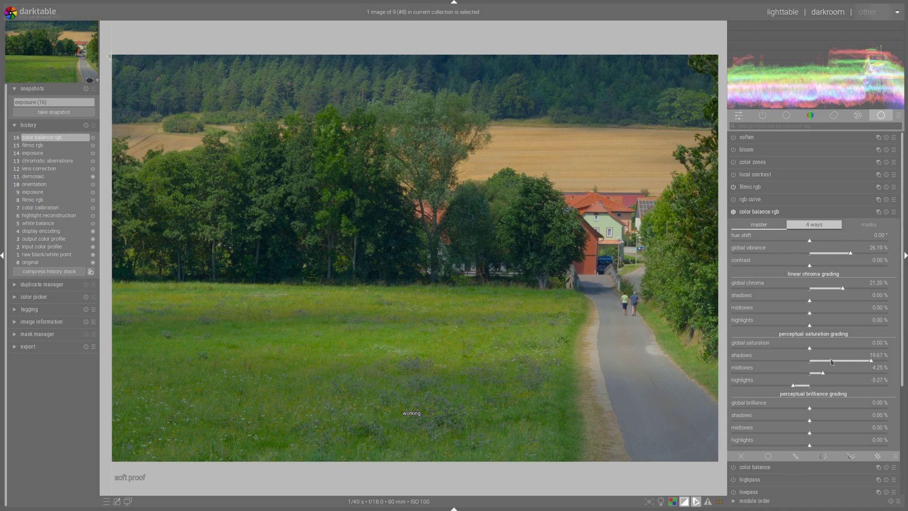
- Set the perceptual brilliance grading to global -12.41 %, shadows -4.14 %, midtones 3.91 % and highlights 14.46 %
{"action": "scroll", "coordinate": [794, 389], "scroll_direction": "down", "scroll_amount": 5}
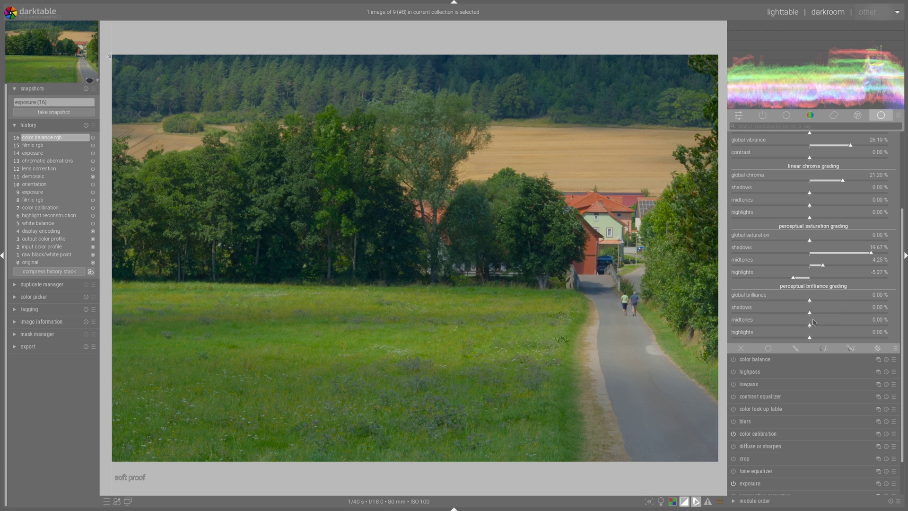
{"action": "left_click", "coordinate": [855, 338]}
{"action": "left_click", "coordinate": [820, 325]}
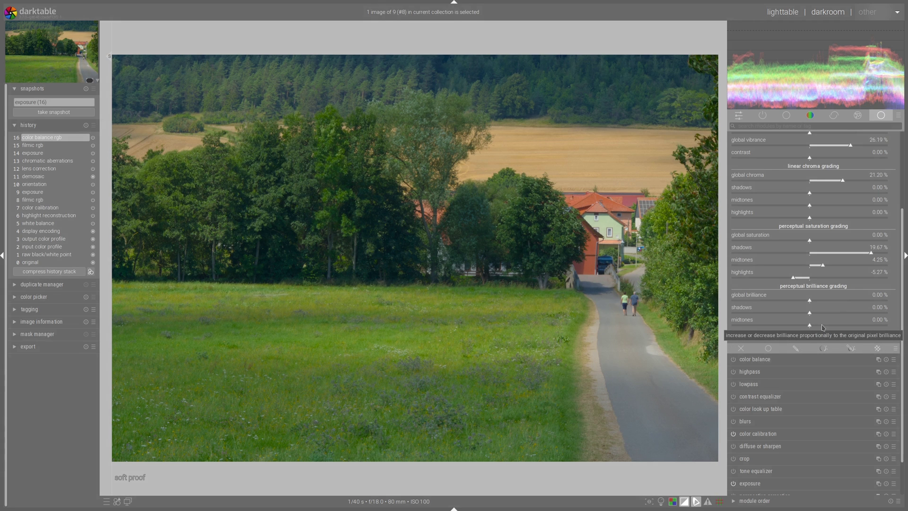
{"action": "left_click", "coordinate": [771, 301]}
{"action": "left_click", "coordinate": [796, 313]}
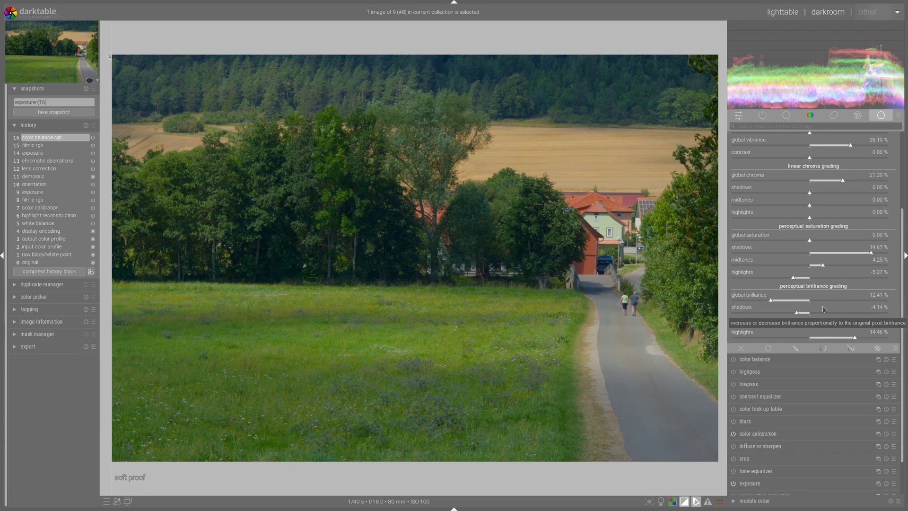
{"action": "scroll", "coordinate": [803, 294], "scroll_direction": "up", "scroll_amount": 3}
{"action": "scroll", "coordinate": [760, 281], "scroll_direction": "down", "scroll_amount": 3}
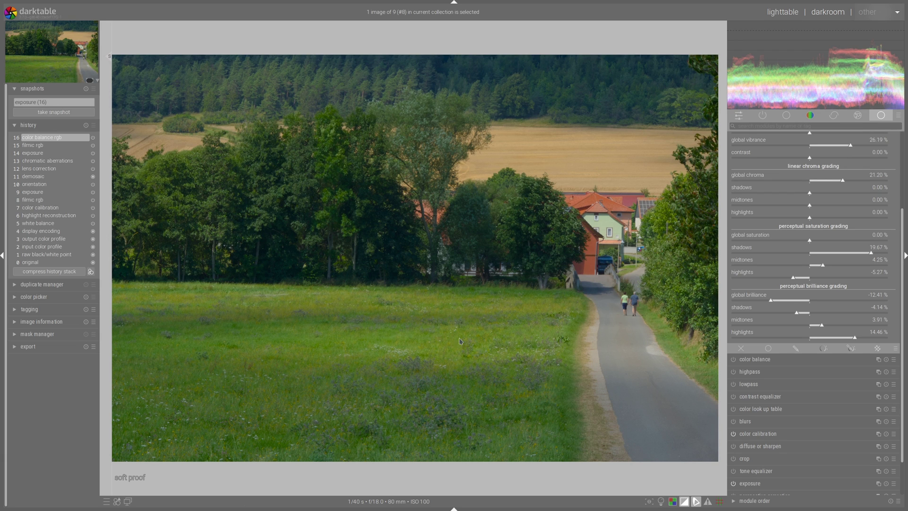
{"action": "scroll", "coordinate": [773, 356], "scroll_direction": "up", "scroll_amount": 4}
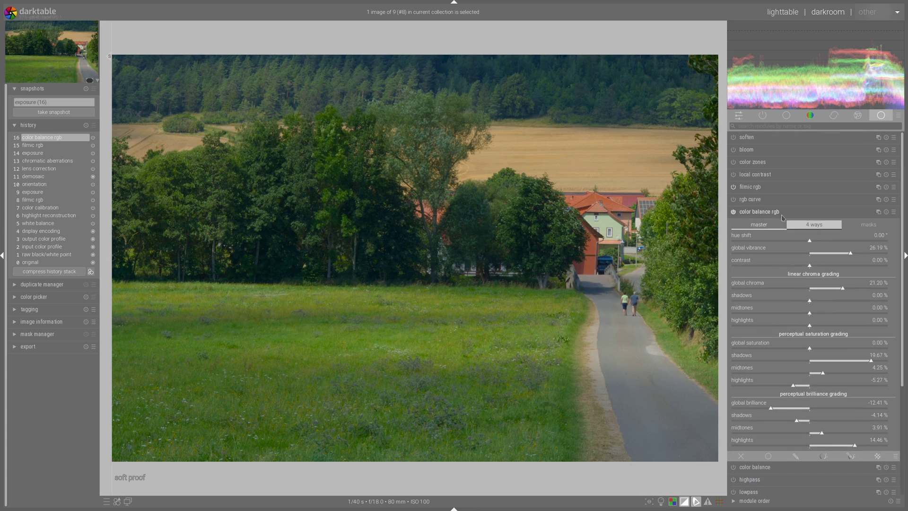
{"action": "left_click", "coordinate": [753, 218]}
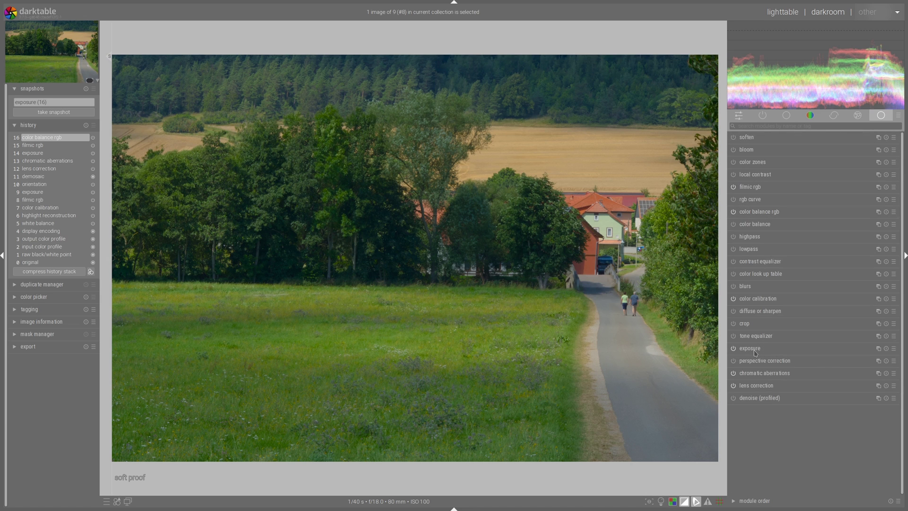
- Add a new exposure instance with a drawn and parametric mask using a path shape, and clear the stored snapshot
{"action": "left_click", "coordinate": [878, 348]}
{"action": "left_click", "coordinate": [856, 358]}
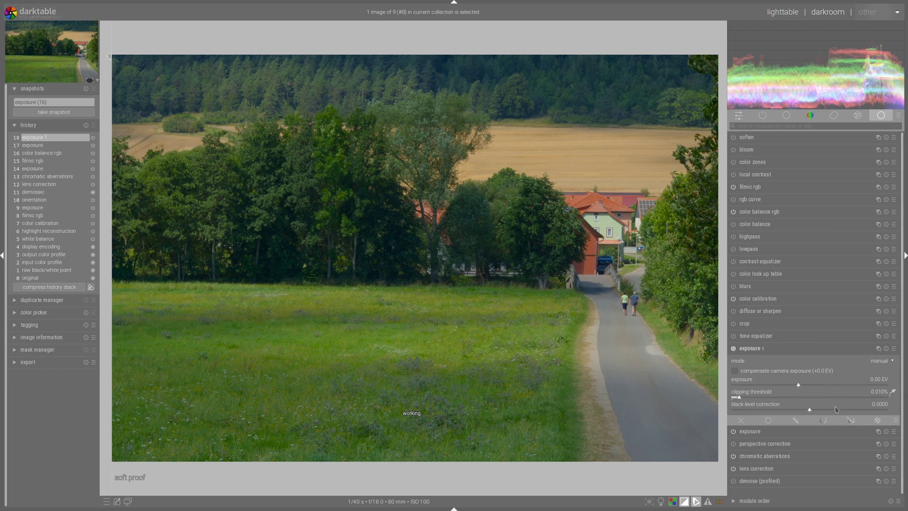
{"action": "left_click", "coordinate": [863, 299]}
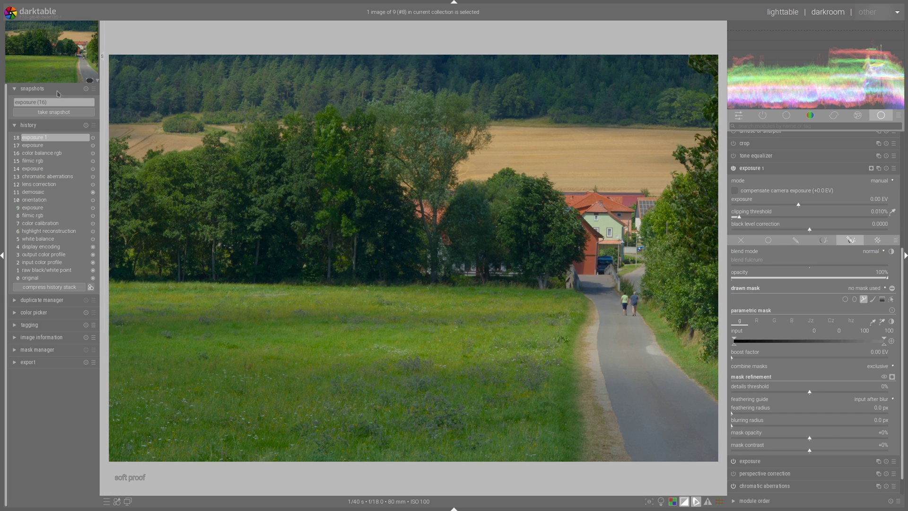
{"action": "left_click", "coordinate": [85, 90]}
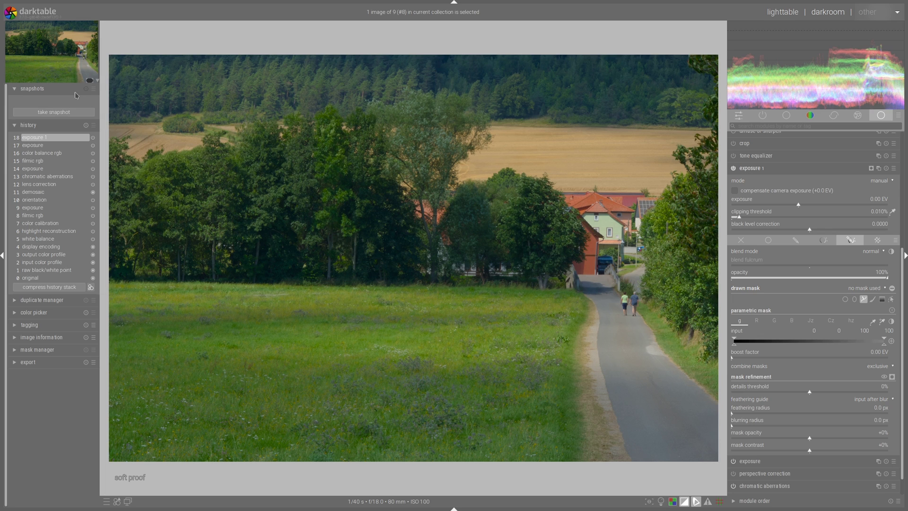
- Draw a wide, narrow path mask across the full width of the meadow below the trees
{"action": "left_click", "coordinate": [103, 321]}
{"action": "left_click", "coordinate": [721, 313]}
{"action": "left_click", "coordinate": [721, 341]}
{"action": "right_click", "coordinate": [134, 347]}
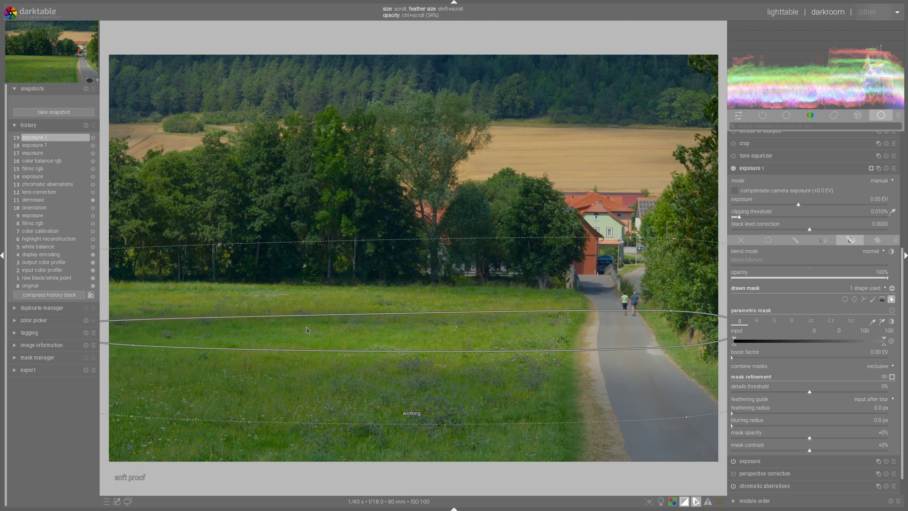
- Reduce the feathering of the meadow path mask and raise its shape opacity to 100%
{"action": "scroll", "coordinate": [307, 330], "scroll_direction": "down", "scroll_amount": 3, "text": "shift"}
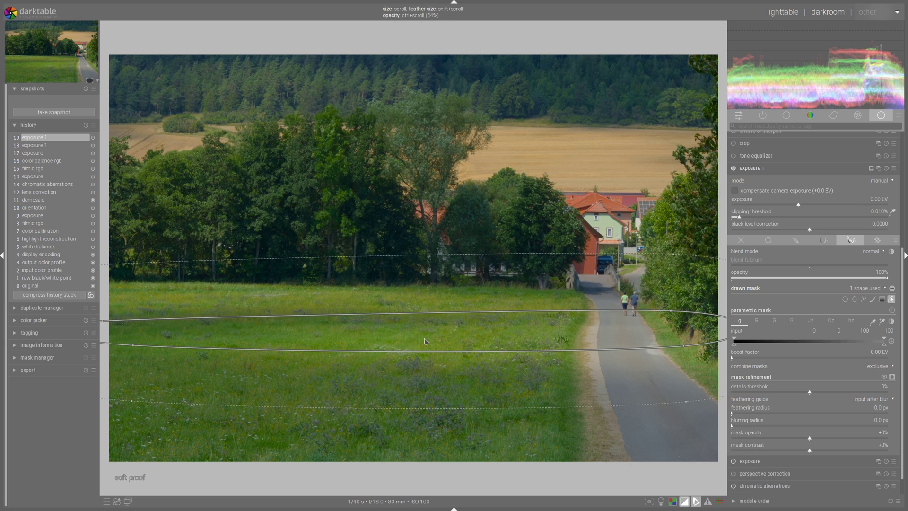
{"action": "scroll", "coordinate": [428, 340], "scroll_direction": "up", "scroll_amount": 1, "text": "ctrl"}
{"action": "scroll", "coordinate": [454, 334], "scroll_direction": "up", "scroll_amount": 8, "text": "ctrl"}
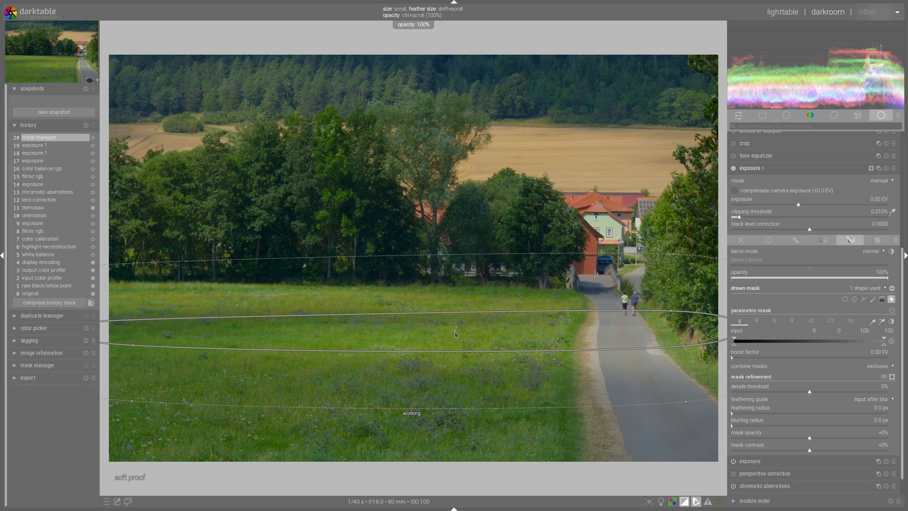
- Set the meadow mask's feathering radius to 49.1 px, finish shape editing and display the mask overlay
{"action": "left_click", "coordinate": [762, 414]}
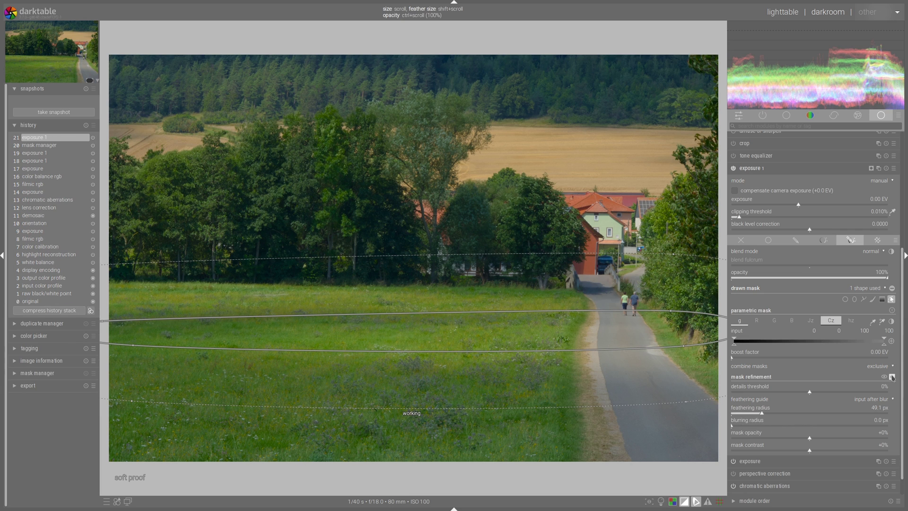
{"action": "left_click", "coordinate": [891, 299]}
{"action": "left_click", "coordinate": [892, 377]}
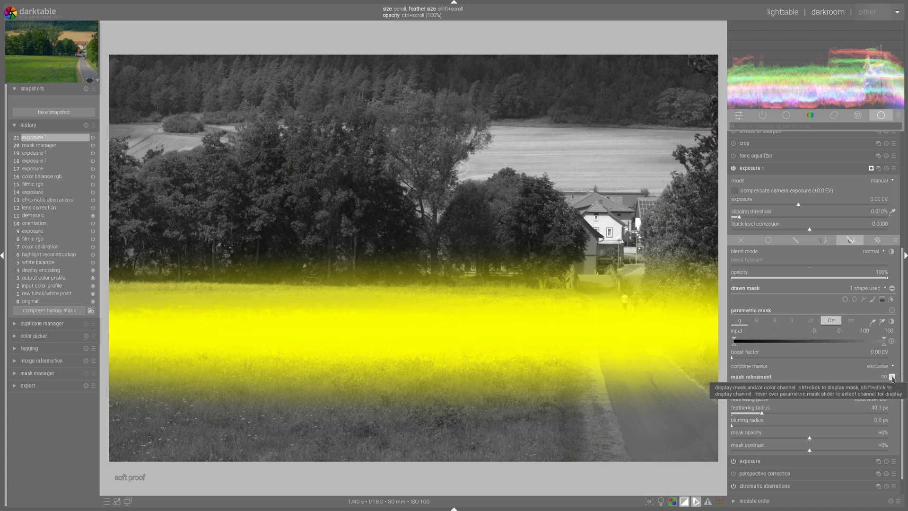
- Brighten the masked meadow by setting the exposure 1 instance to 0.67 EV with the mask overlay hidden
{"action": "left_click", "coordinate": [810, 206]}
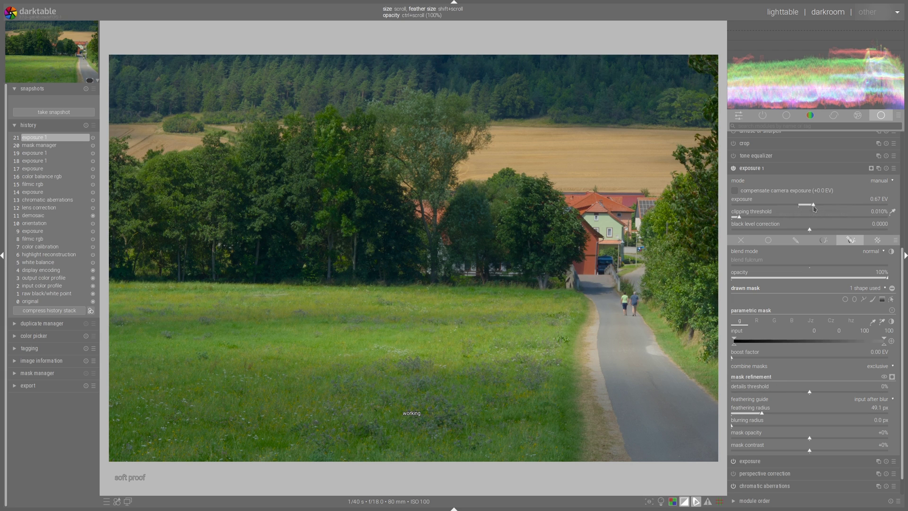
{"action": "left_click", "coordinate": [813, 205]}
{"action": "left_click", "coordinate": [776, 169]}
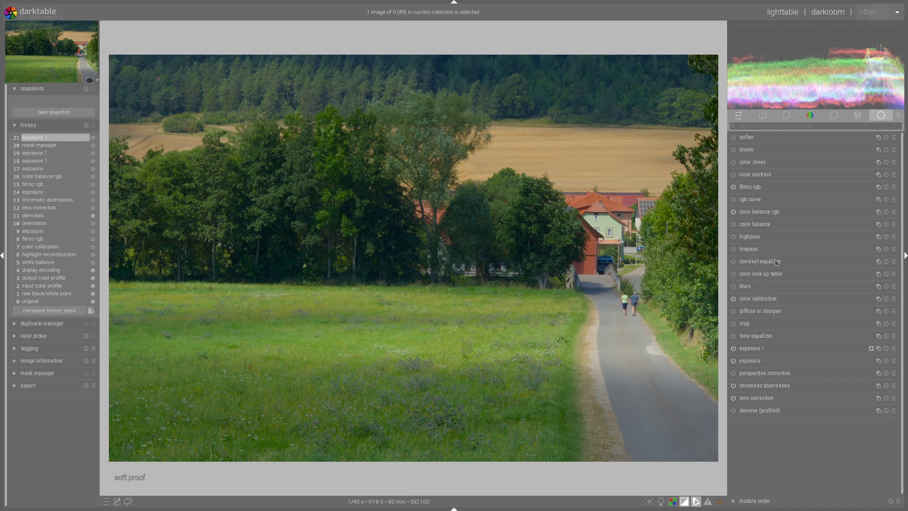
- Darken the whole photo by lowering the original unmasked exposure instance to about 0.78 EV
{"action": "left_click", "coordinate": [754, 362]}
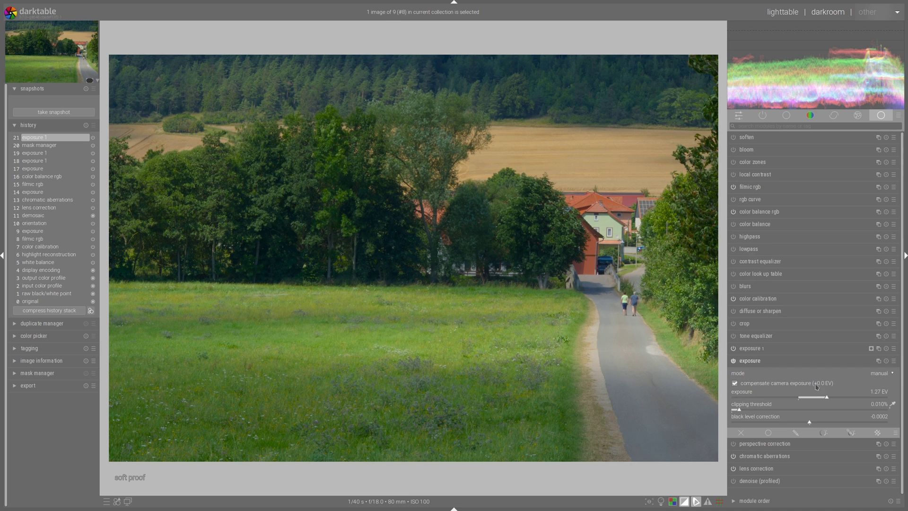
{"action": "left_click", "coordinate": [817, 397]}
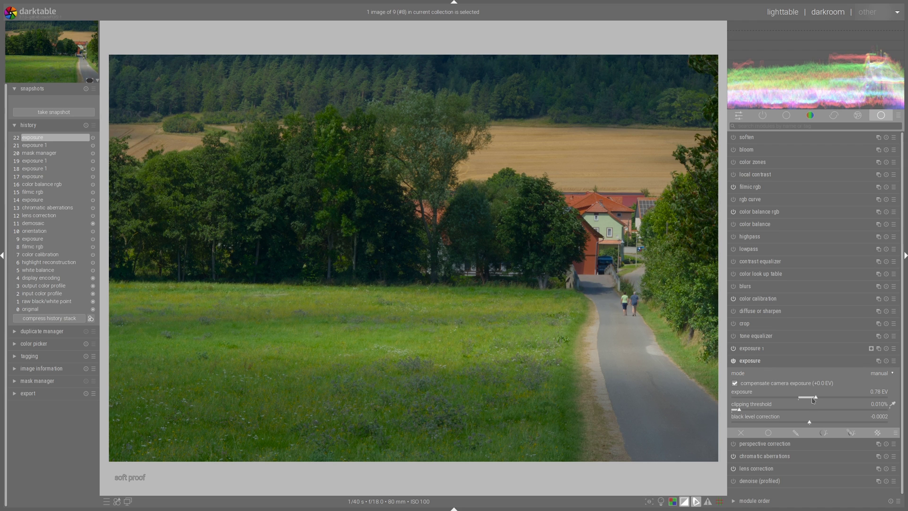
{"action": "left_click", "coordinate": [813, 398]}
- Raise the masked exposure 1 instance to 1.38 EV to brighten the meadow strip
{"action": "left_click", "coordinate": [765, 349]}
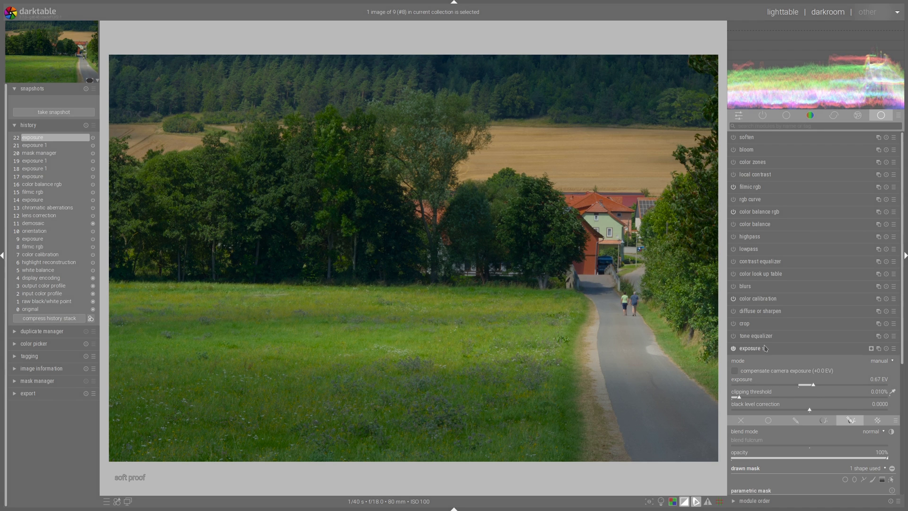
{"action": "left_click", "coordinate": [822, 386]}
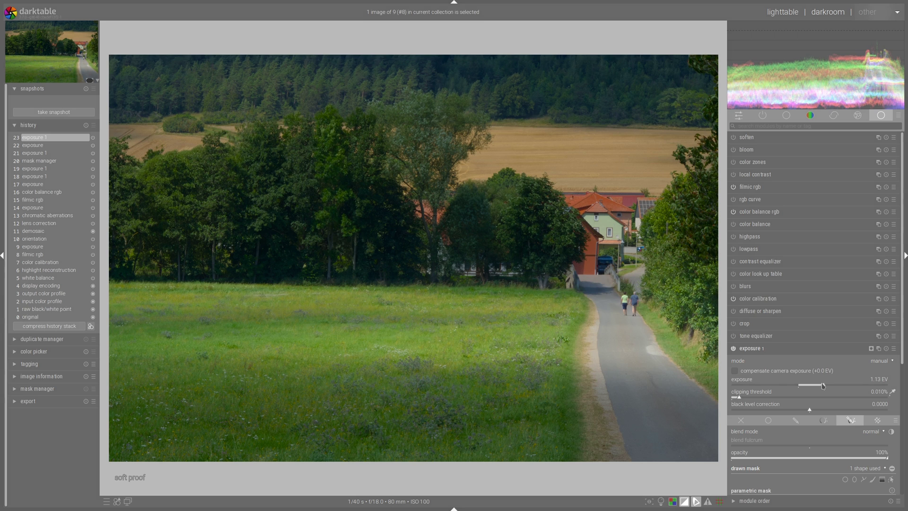
{"action": "scroll", "coordinate": [830, 386], "scroll_direction": "up", "scroll_amount": 5}
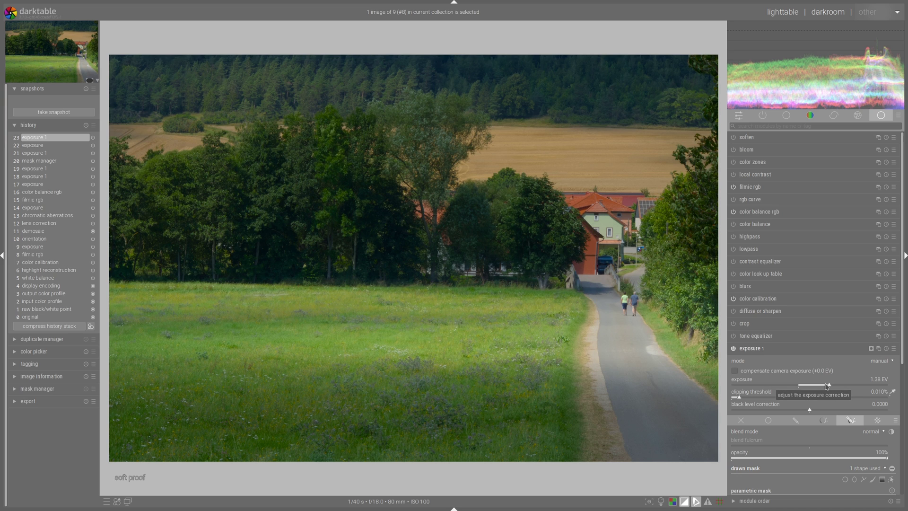
{"action": "left_click", "coordinate": [762, 349]}
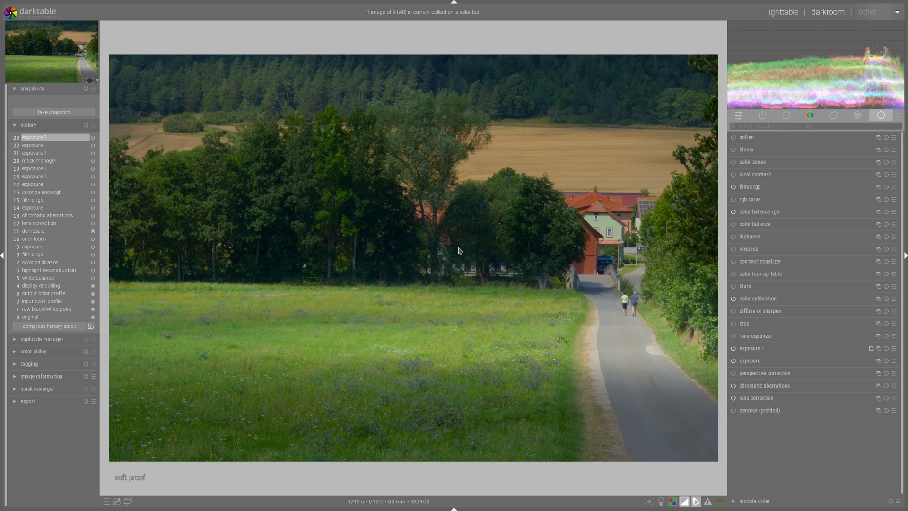
- Apply a lowpass with a radius of 320.90 and a saturation of +0.02
{"action": "left_click", "coordinate": [744, 249]}
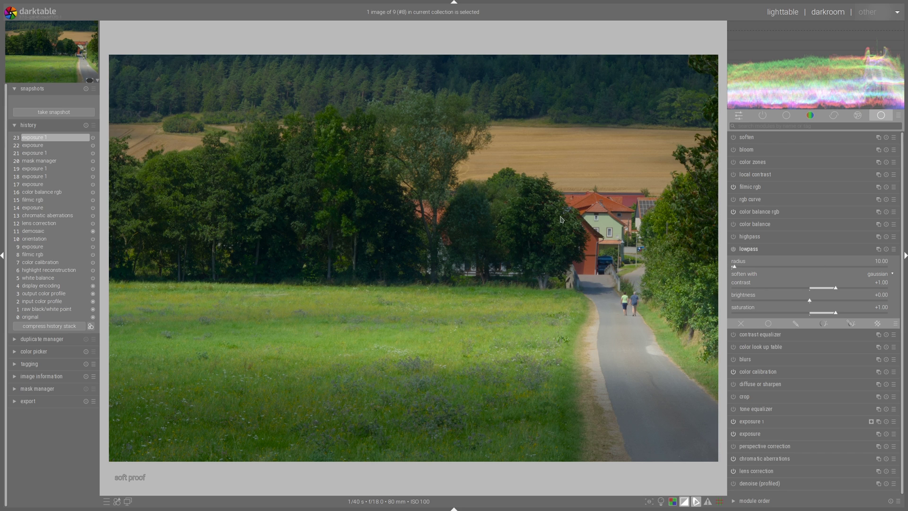
{"action": "left_click", "coordinate": [831, 264]}
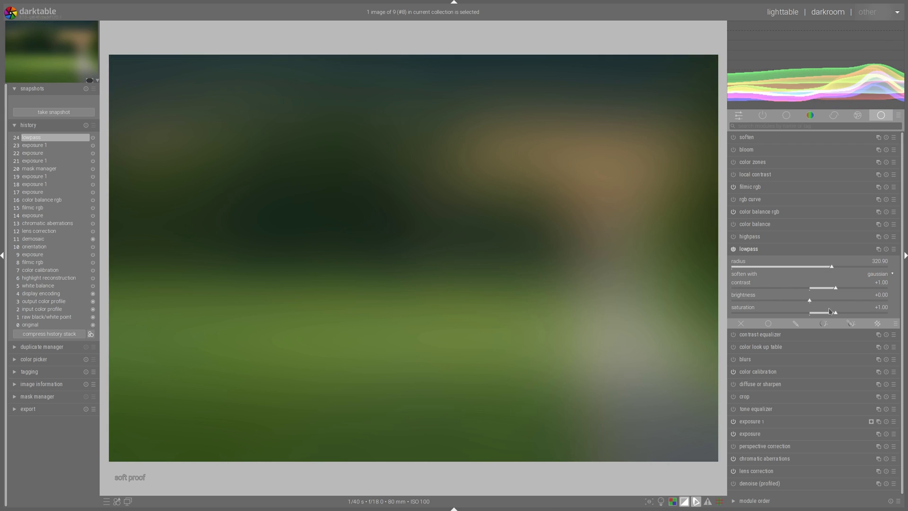
{"action": "left_click", "coordinate": [810, 314]}
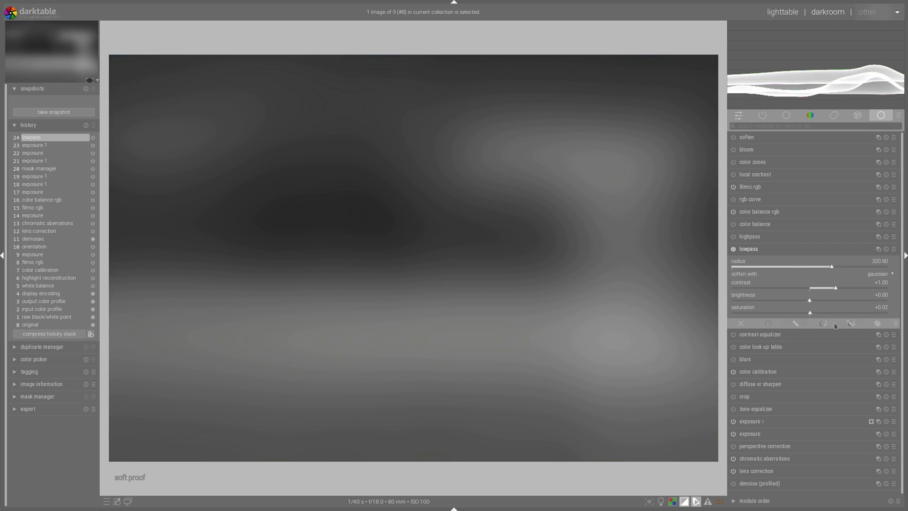
- Switch the lowpass blend colorspace to RGB (scene) and blend it uniformly in multiply mode
{"action": "left_click", "coordinate": [895, 323]}
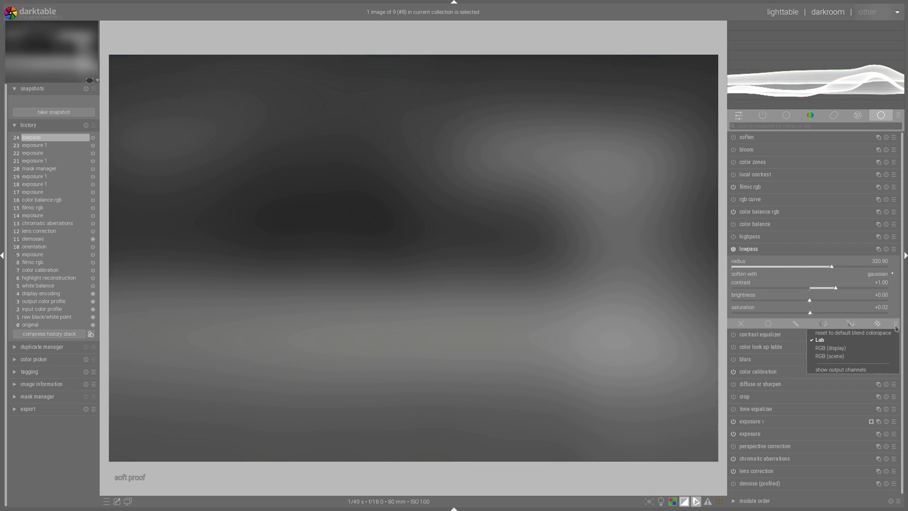
{"action": "left_click", "coordinate": [843, 356]}
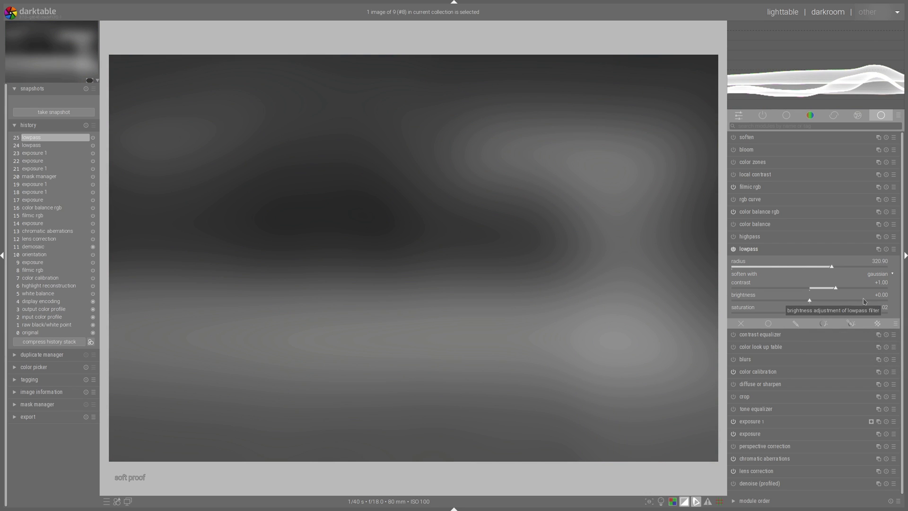
{"action": "left_click", "coordinate": [768, 323]}
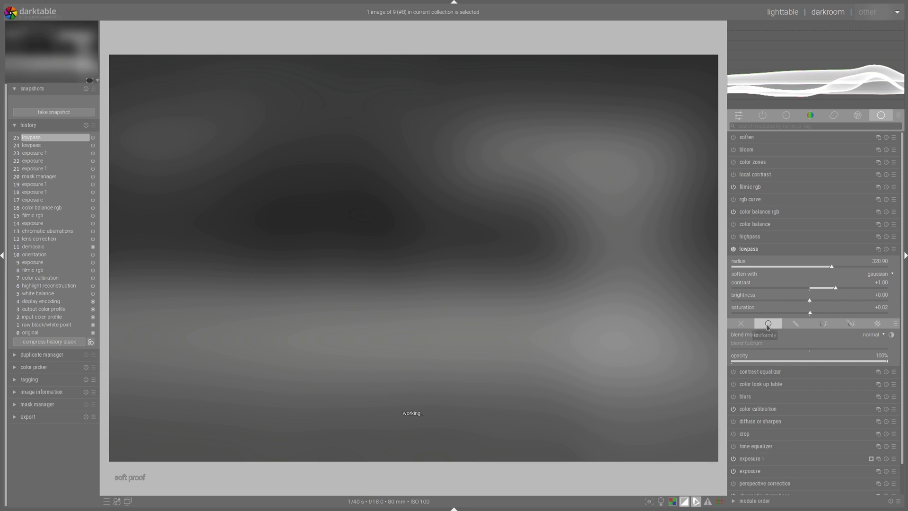
{"action": "left_click", "coordinate": [874, 336]}
{"action": "left_click", "coordinate": [874, 343]}
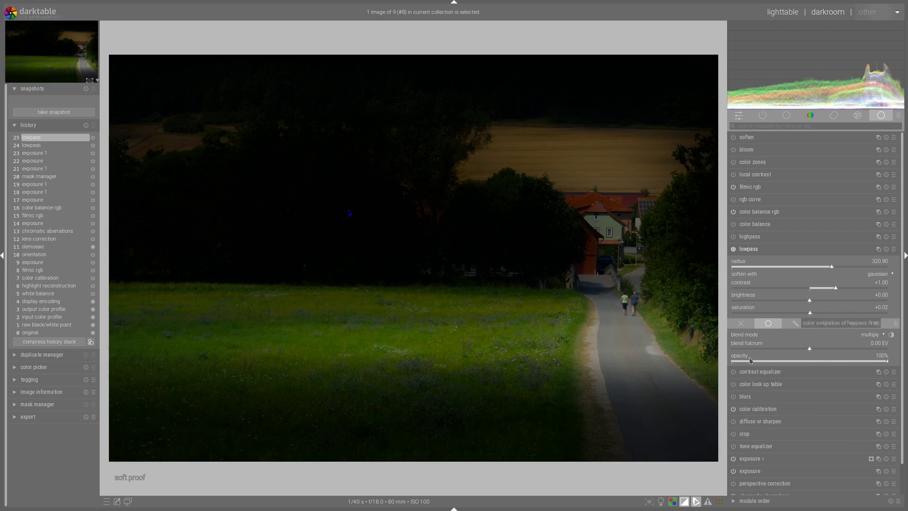
- Set the lowpass blend fulcrum to 1.73 EV and its opacity to 64%
{"action": "left_click", "coordinate": [846, 350]}
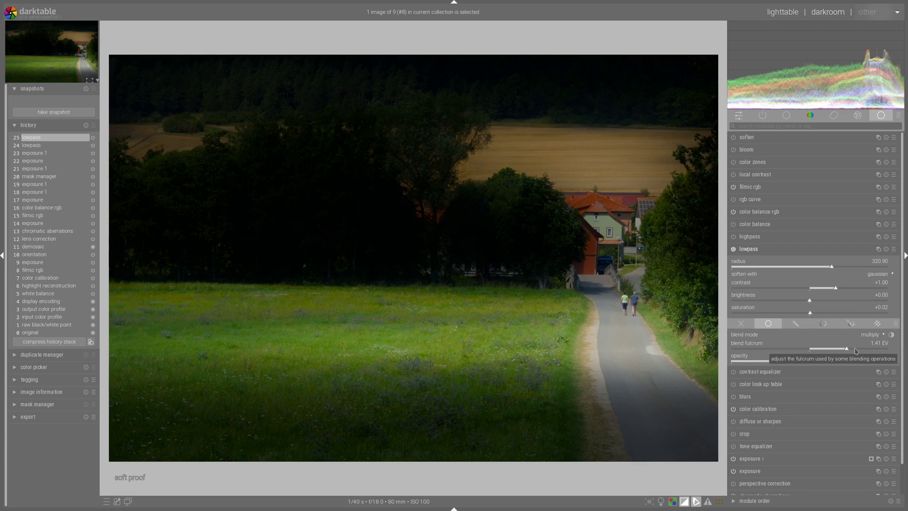
{"action": "left_click", "coordinate": [854, 349]}
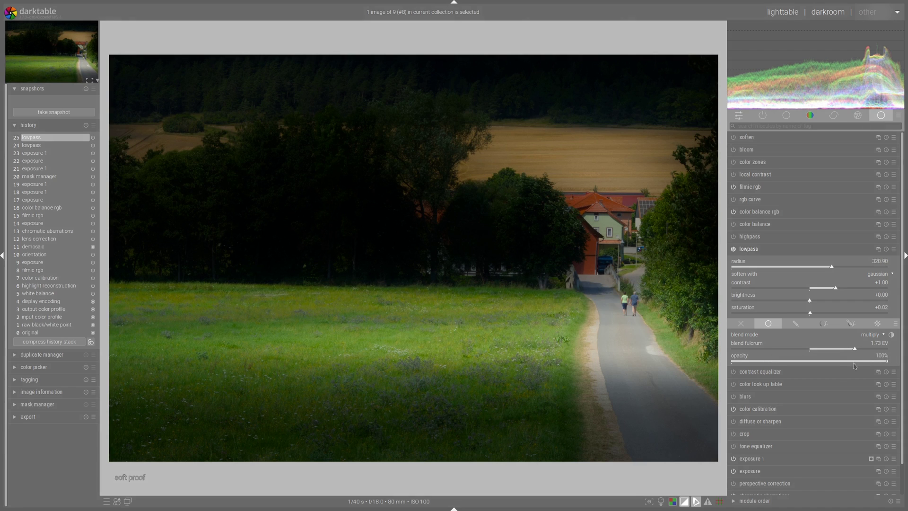
{"action": "left_click", "coordinate": [847, 363]}
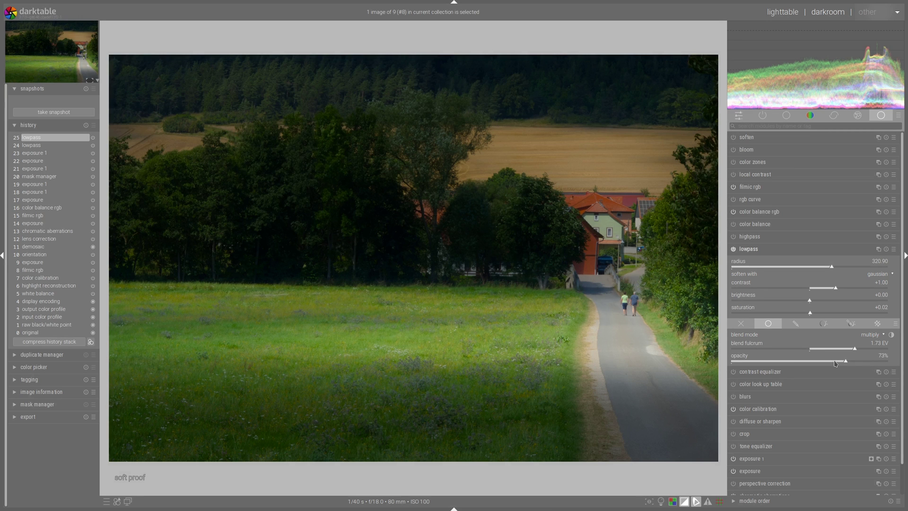
{"action": "left_click", "coordinate": [835, 362]}
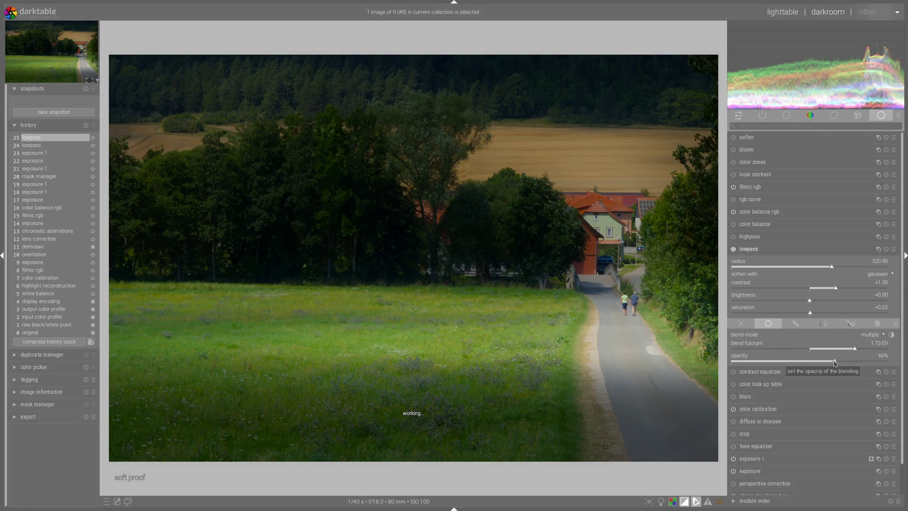
{"action": "left_click", "coordinate": [831, 363]}
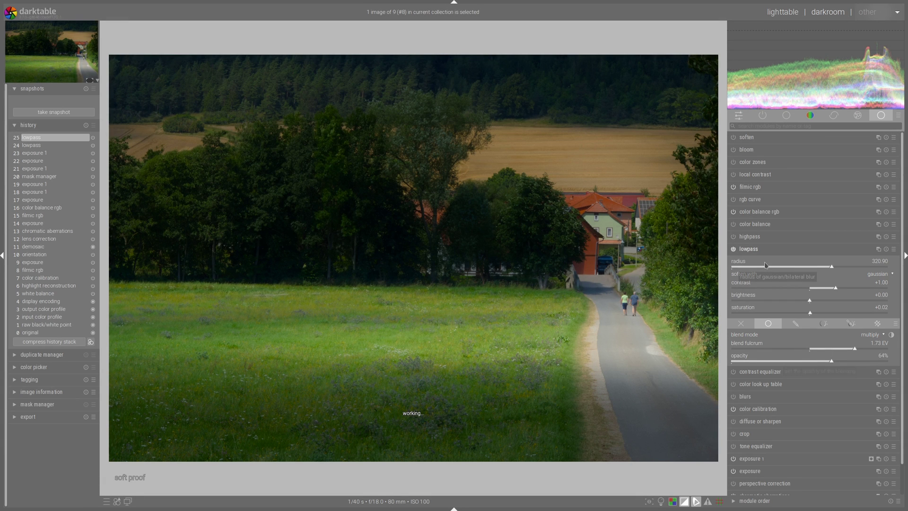
- Compare the photo with the lowpass switched off and on, and collapse the module
{"action": "left_click", "coordinate": [733, 249]}
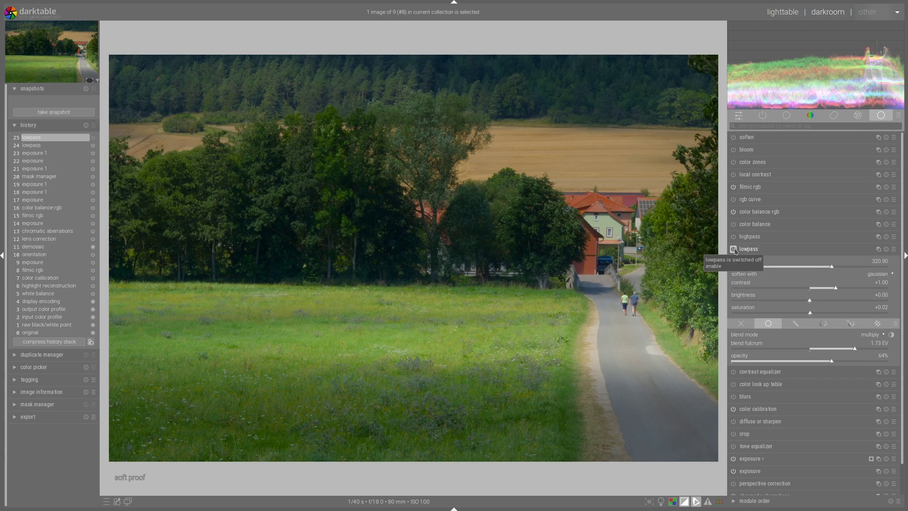
{"action": "left_click", "coordinate": [733, 249]}
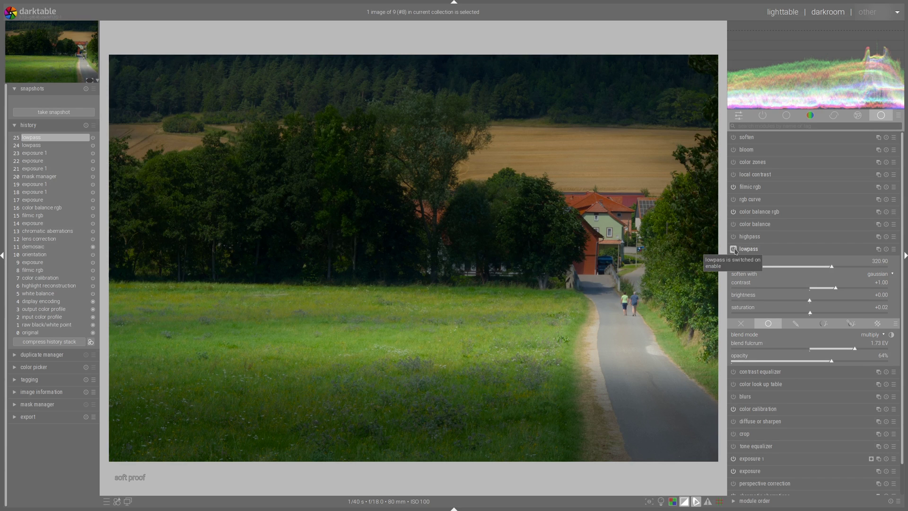
{"action": "left_click", "coordinate": [757, 249]}
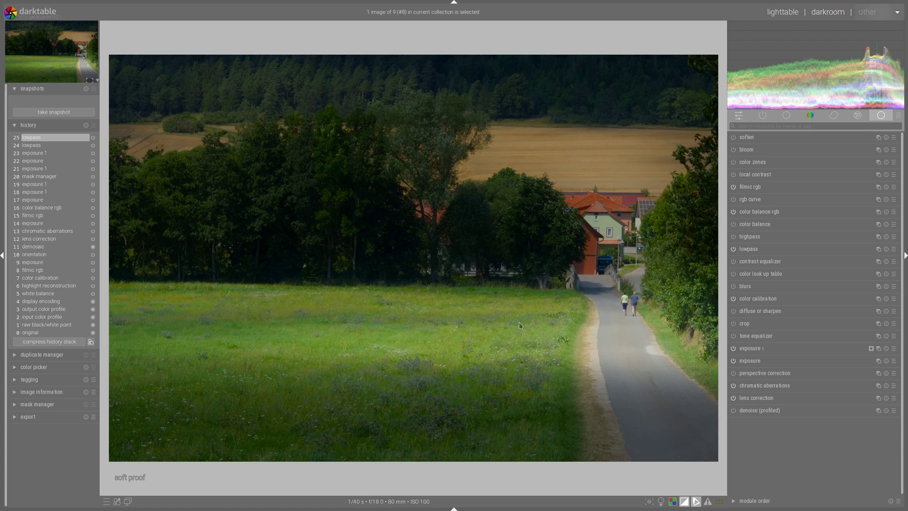
- Enable local contrast with the local laplacian filter and set its detail to 133%
{"action": "left_click", "coordinate": [733, 175]}
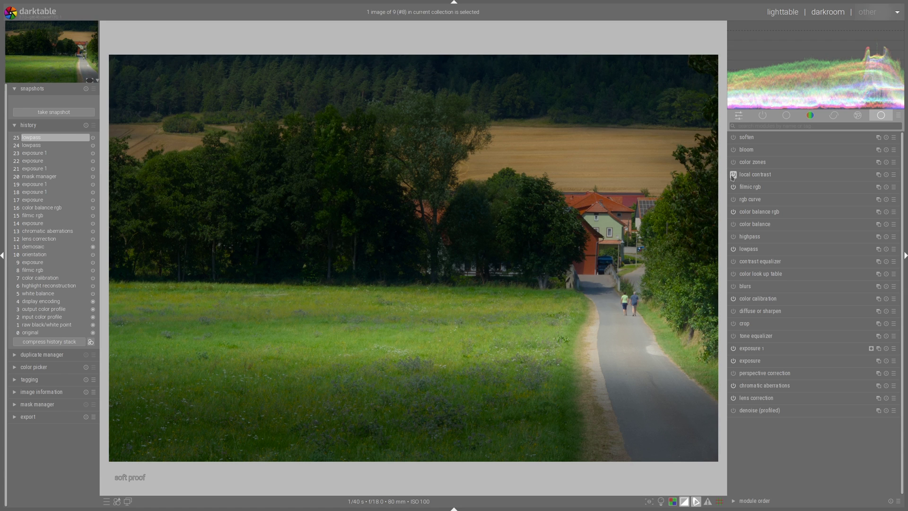
{"action": "left_click", "coordinate": [766, 175]}
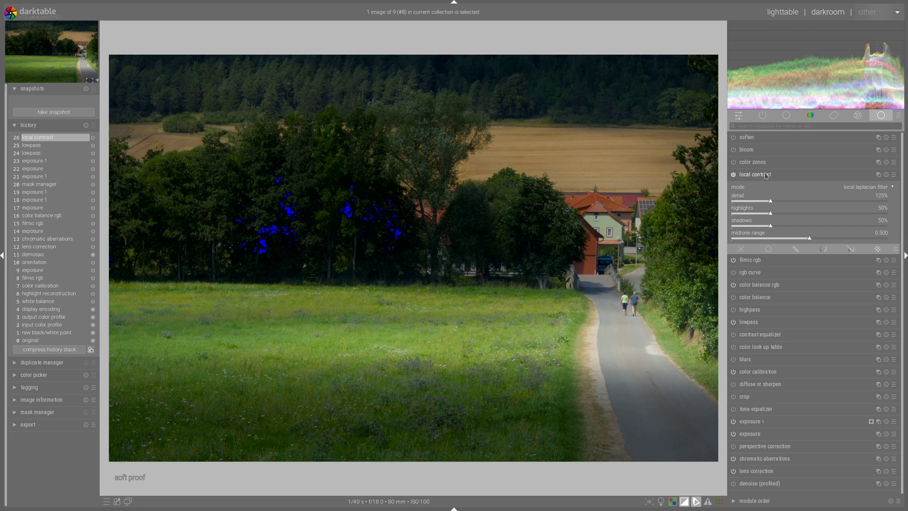
{"action": "left_click", "coordinate": [774, 202]}
{"action": "left_click", "coordinate": [772, 203]}
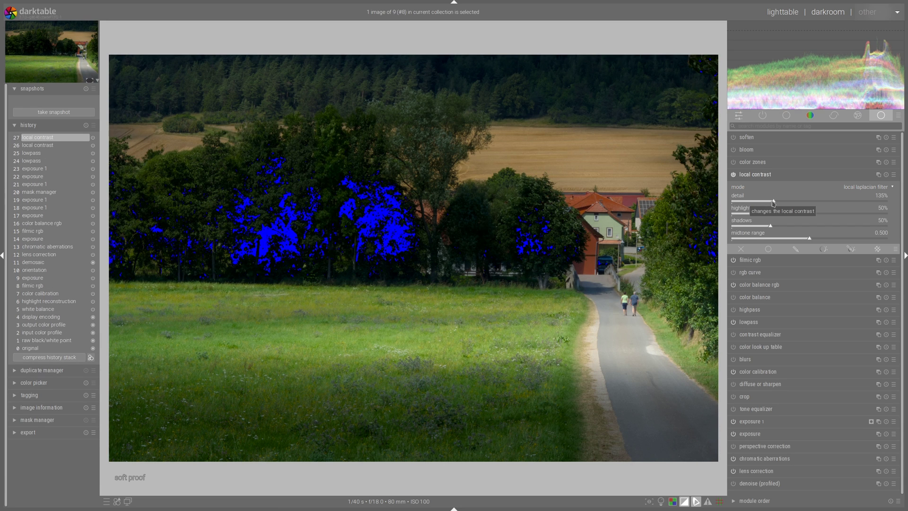
- Limit local contrast to brighter areas with a drawn and parametric mask, setting the L input's lower full-effect limit to 41.0
{"action": "left_click", "coordinate": [850, 249]}
{"action": "left_click", "coordinate": [796, 335]}
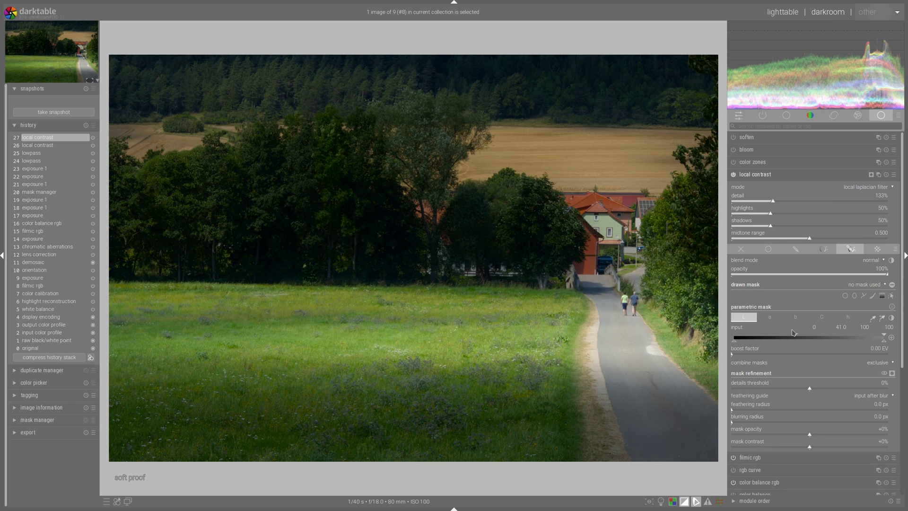
{"action": "left_click", "coordinate": [774, 175]}
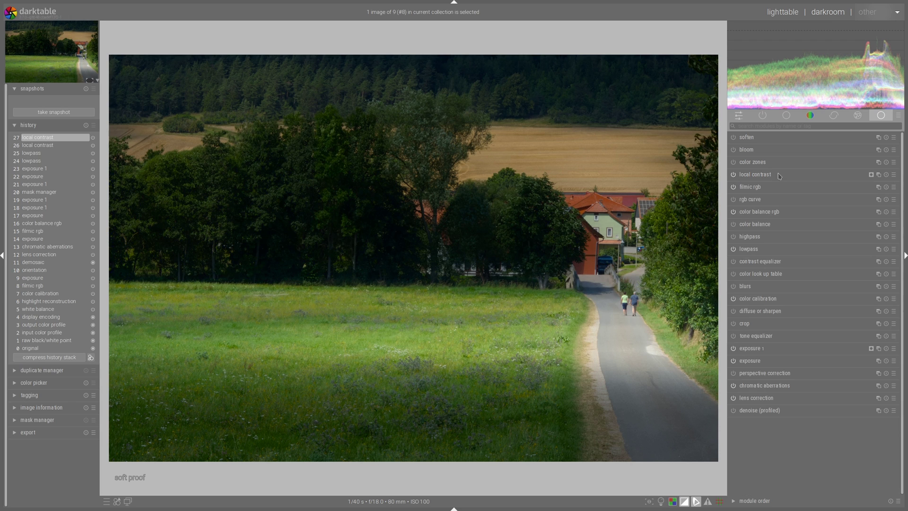
- Compare the photo with local contrast switched off and on
{"action": "left_click", "coordinate": [733, 174]}
{"action": "left_click", "coordinate": [733, 174]}
{"action": "left_click", "coordinate": [757, 176]}
{"action": "left_click", "coordinate": [757, 176]}
- Set the lightness of the dark green patch #3 in the color look up table to -4.76
{"action": "left_click", "coordinate": [740, 277]}
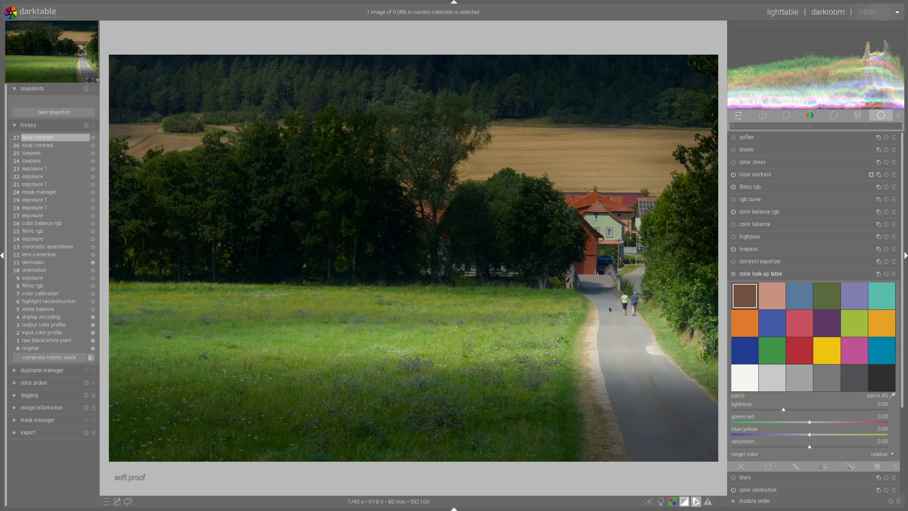
{"action": "left_click", "coordinate": [829, 299]}
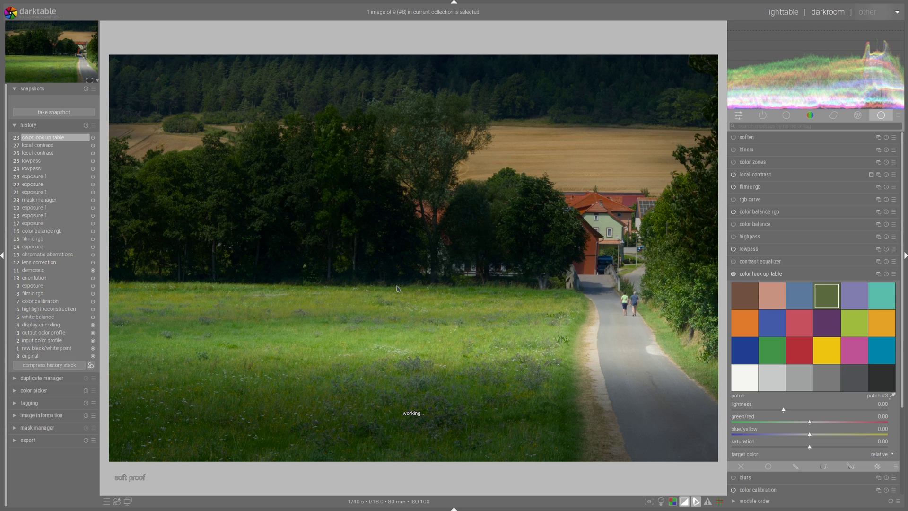
{"action": "left_click", "coordinate": [781, 411]}
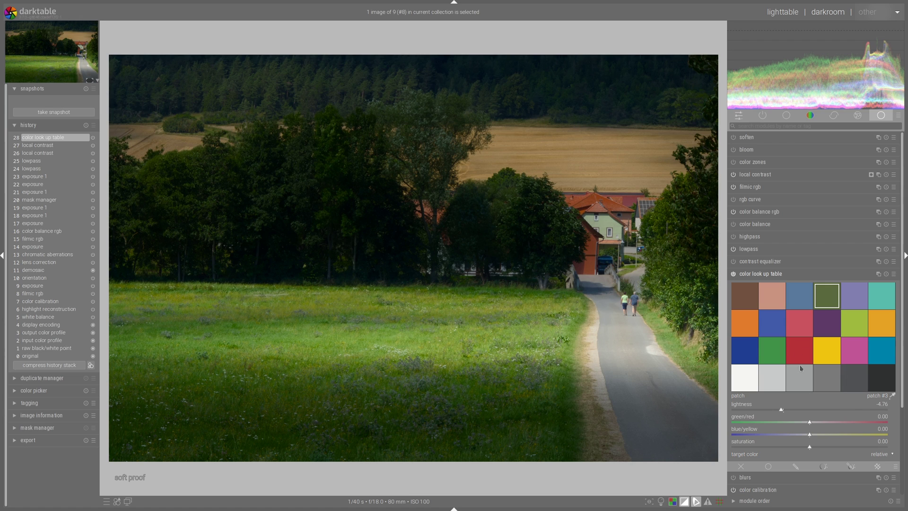
- Sample a color from the meadow below the trees and set the lightness of look up table patch #15 to 4.08
{"action": "left_click", "coordinate": [893, 397]}
{"action": "left_click", "coordinate": [427, 298]}
{"action": "left_click", "coordinate": [429, 299]}
{"action": "left_click", "coordinate": [823, 346]}
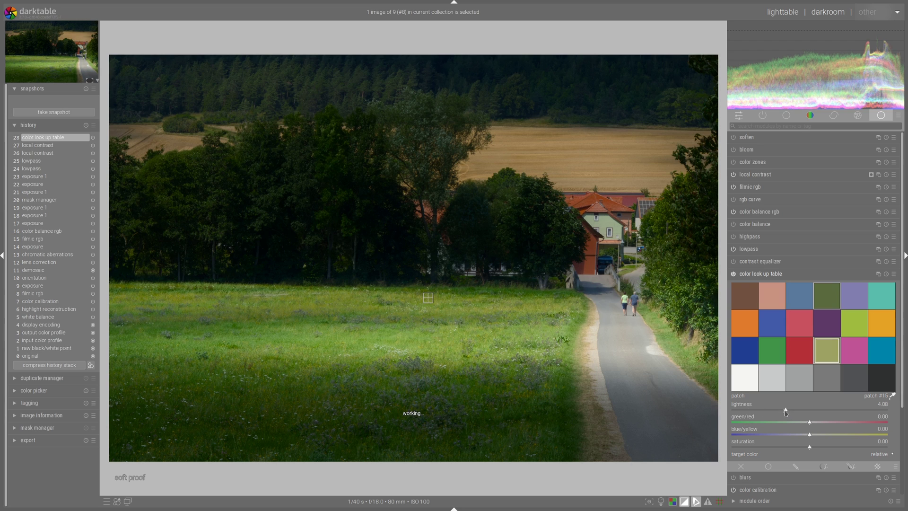
{"action": "left_click_drag", "start_coordinate": [784, 411], "coordinate": [786, 410]}
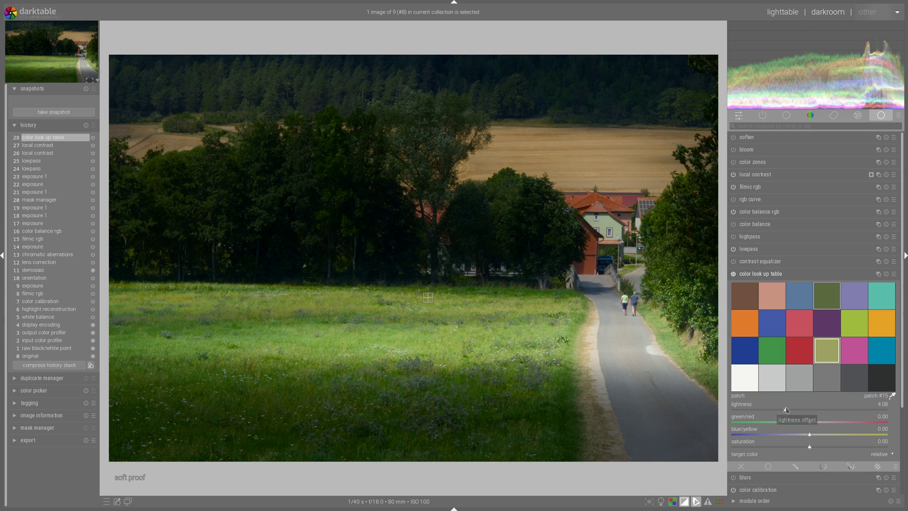
- Set look up table patch #15 to lightness 4.76, green/red -1.81, blue/yellow 5.83 and saturation 6.10, and compare with the module off and on
{"action": "scroll", "coordinate": [786, 411], "scroll_direction": "up", "scroll_amount": 2}
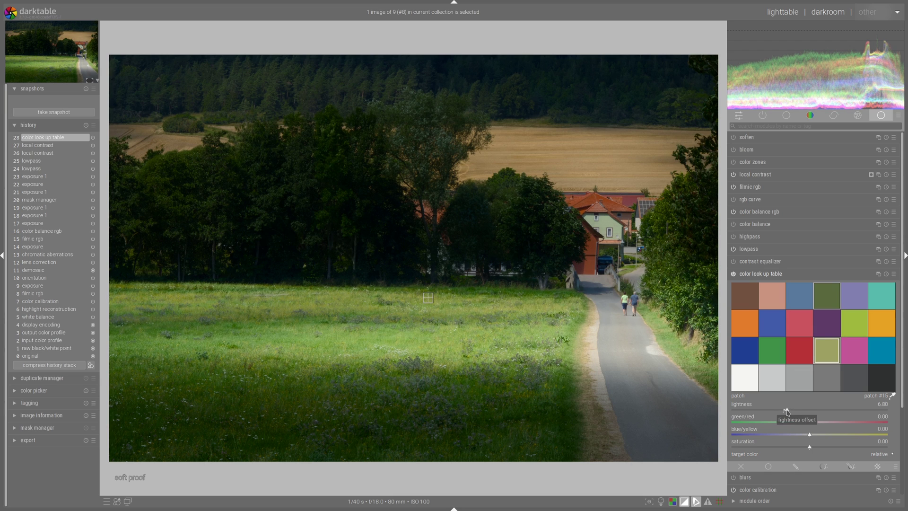
{"action": "scroll", "coordinate": [786, 410], "scroll_direction": "down", "scroll_amount": 1}
{"action": "scroll", "coordinate": [814, 448], "scroll_direction": "up", "scroll_amount": 3}
{"action": "scroll", "coordinate": [786, 410], "scroll_direction": "down", "scroll_amount": 3}
{"action": "left_click", "coordinate": [733, 274]}
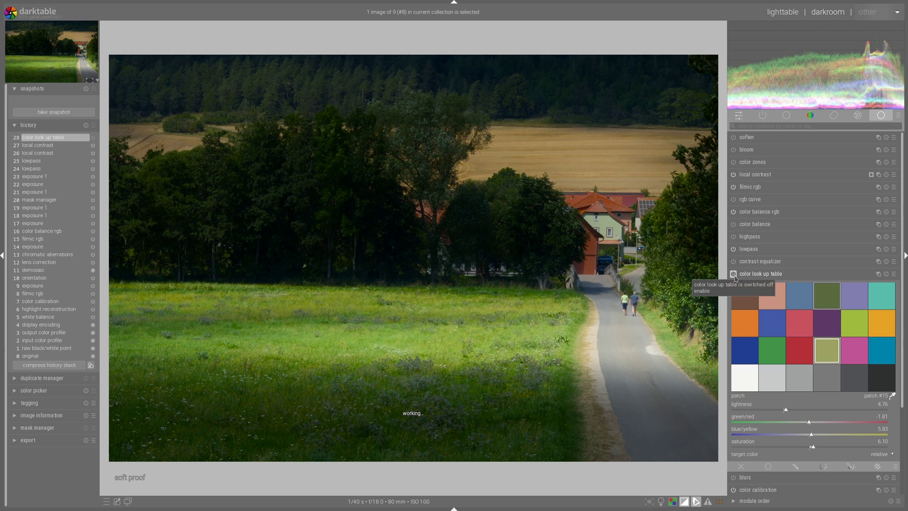
{"action": "left_click", "coordinate": [734, 275]}
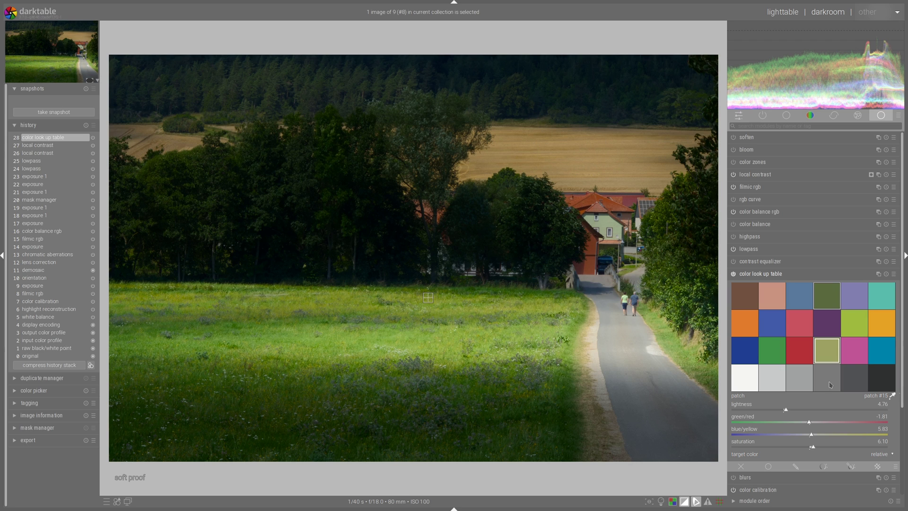
- Sample a color from the harvested field and darken look up table patch #1, trying lightness values down to -9.52
{"action": "left_click", "coordinate": [550, 152]}
{"action": "scroll", "coordinate": [771, 292], "scroll_direction": "up", "scroll_amount": 2}
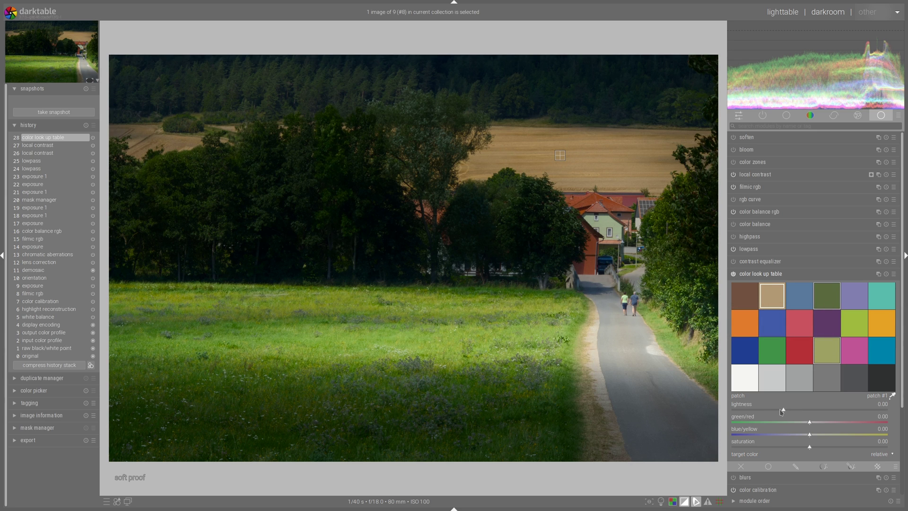
{"action": "scroll", "coordinate": [781, 412], "scroll_direction": "down", "scroll_amount": 1}
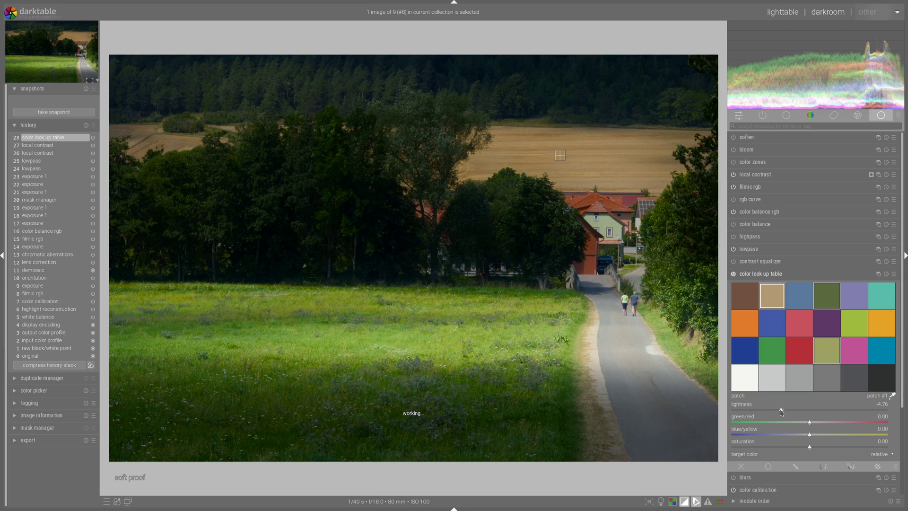
{"action": "scroll", "coordinate": [780, 411], "scroll_direction": "down", "scroll_amount": 1}
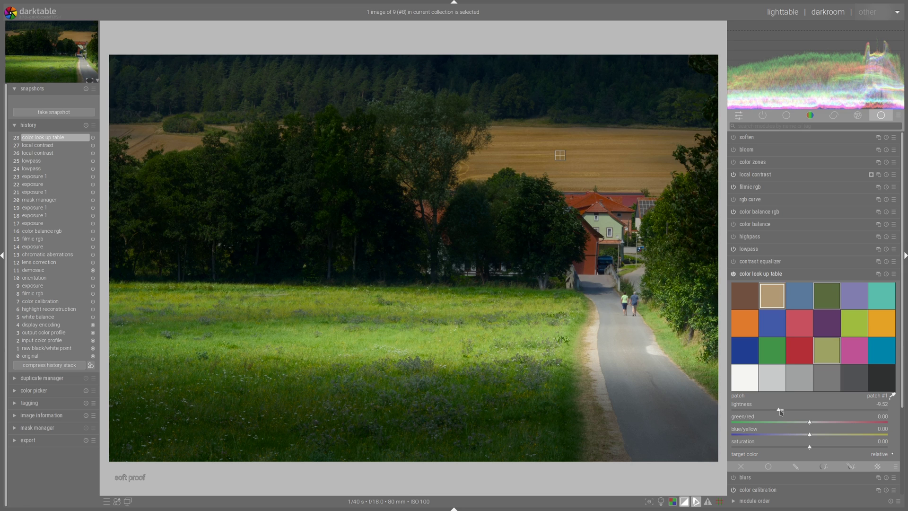
{"action": "left_click", "coordinate": [781, 411]}
{"action": "left_click", "coordinate": [732, 275]}
- Set the lightness of look up table patch #15 to 3.40, compare the photo without the effect, and collapse the module
{"action": "left_click", "coordinate": [828, 360]}
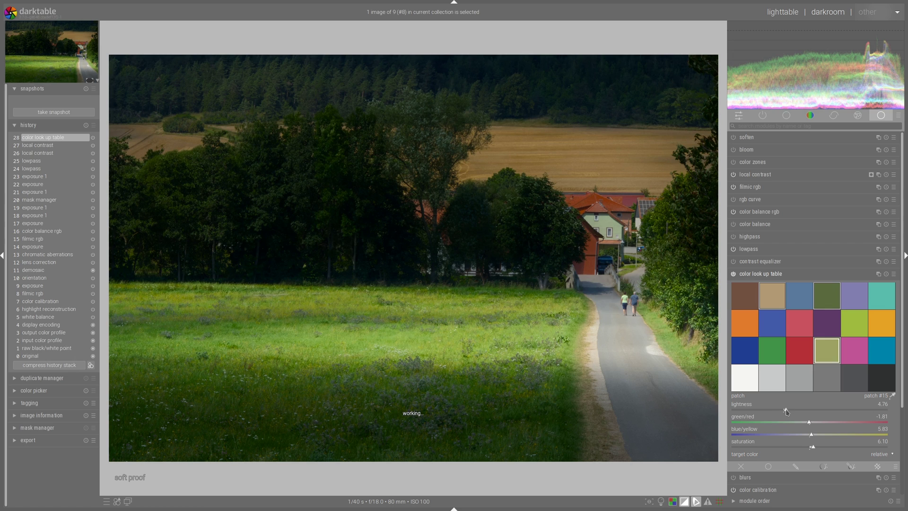
{"action": "scroll", "coordinate": [785, 411], "scroll_direction": "down", "scroll_amount": 3}
{"action": "scroll", "coordinate": [786, 410], "scroll_direction": "down", "scroll_amount": 3}
{"action": "left_click", "coordinate": [733, 274]}
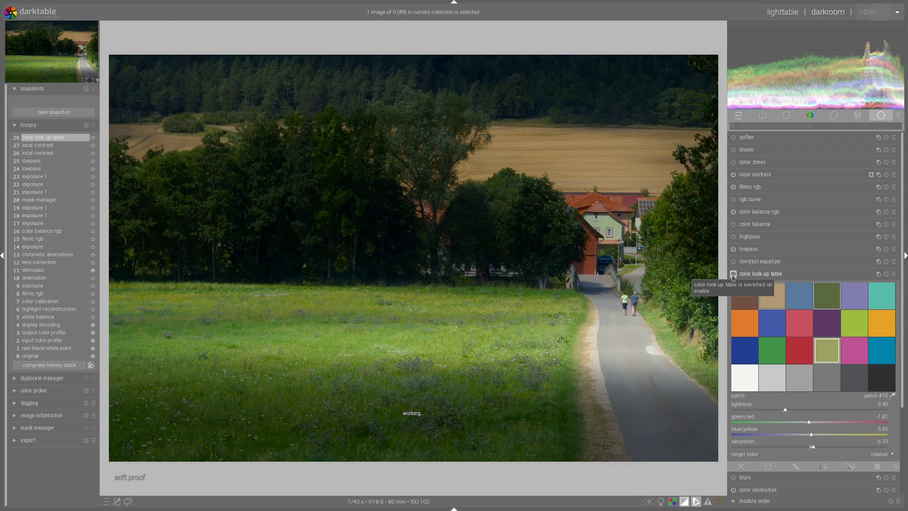
{"action": "left_click", "coordinate": [766, 274]}
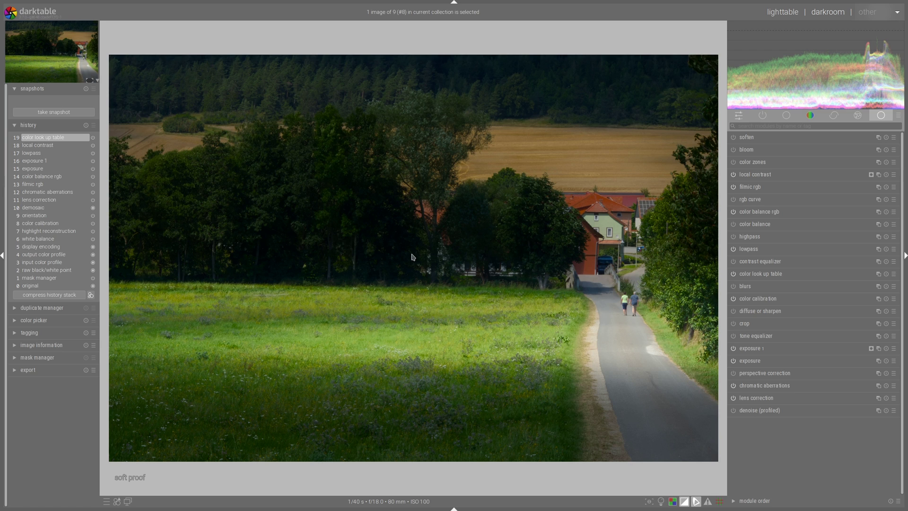
- Open the tone equalizer with its simple EV sliders and enable the module
{"action": "left_click", "coordinate": [755, 337]}
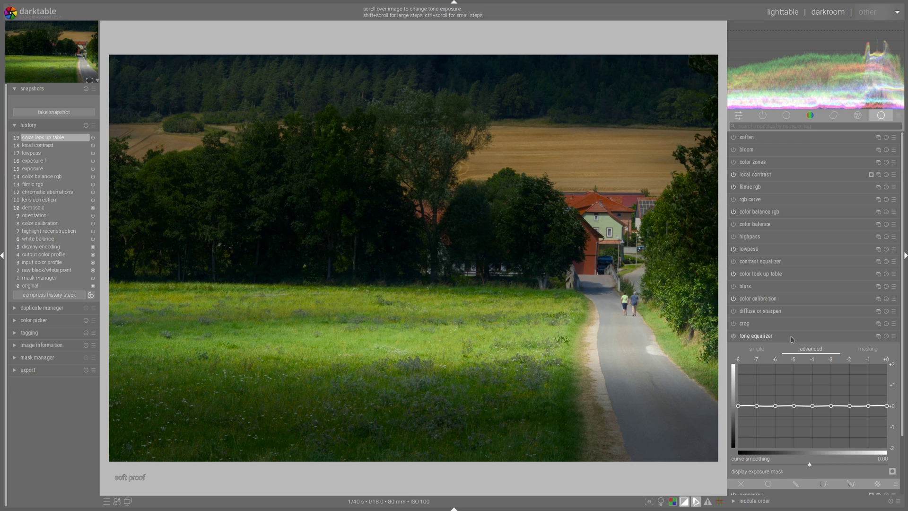
{"action": "left_click", "coordinate": [756, 348]}
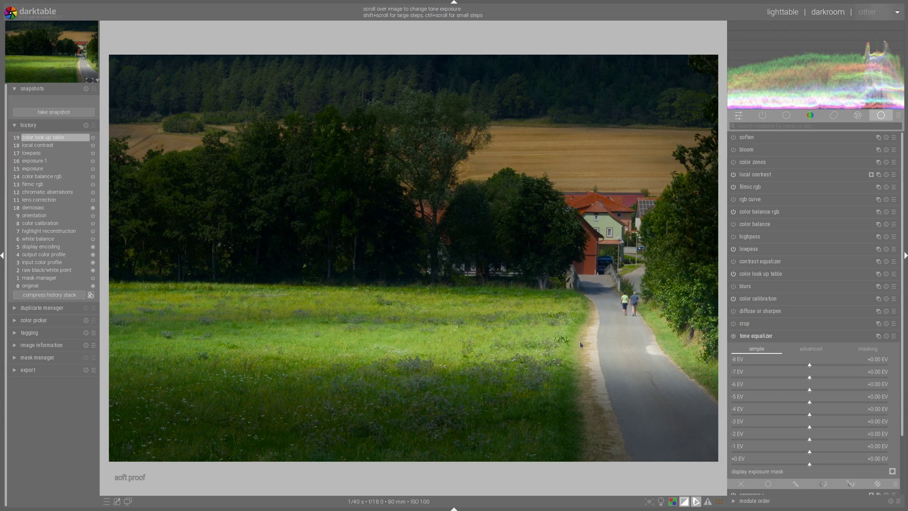
{"action": "left_click", "coordinate": [733, 336]}
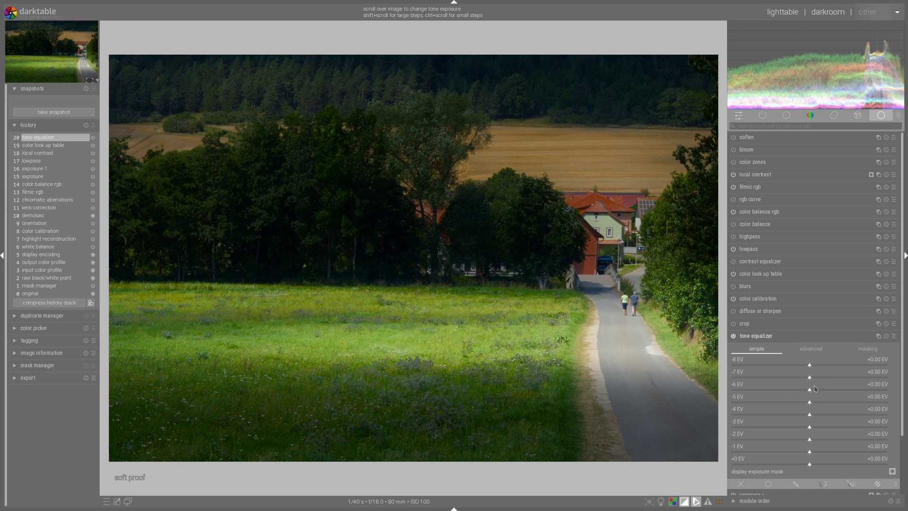
- Compare the tone equalizer's simple EV sliders with the nodes and histogram of its advanced curve
{"action": "left_click", "coordinate": [811, 350]}
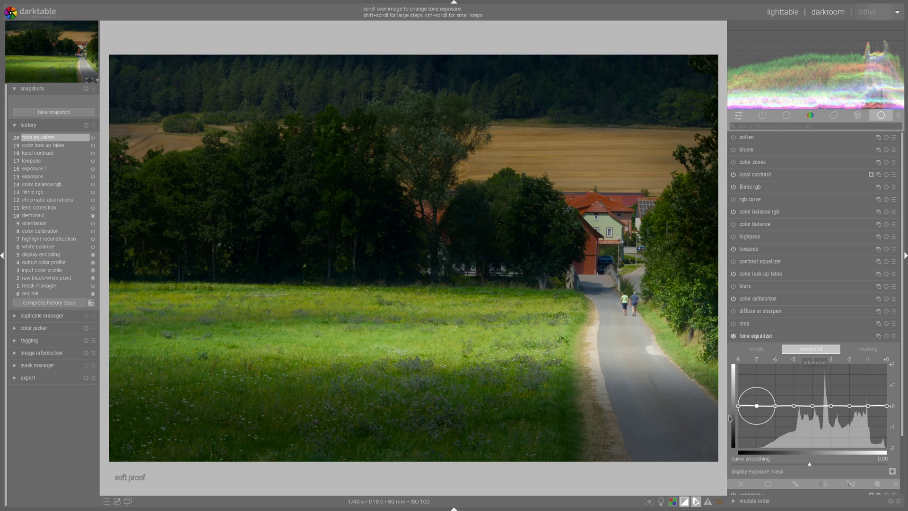
{"action": "left_click", "coordinate": [777, 349]}
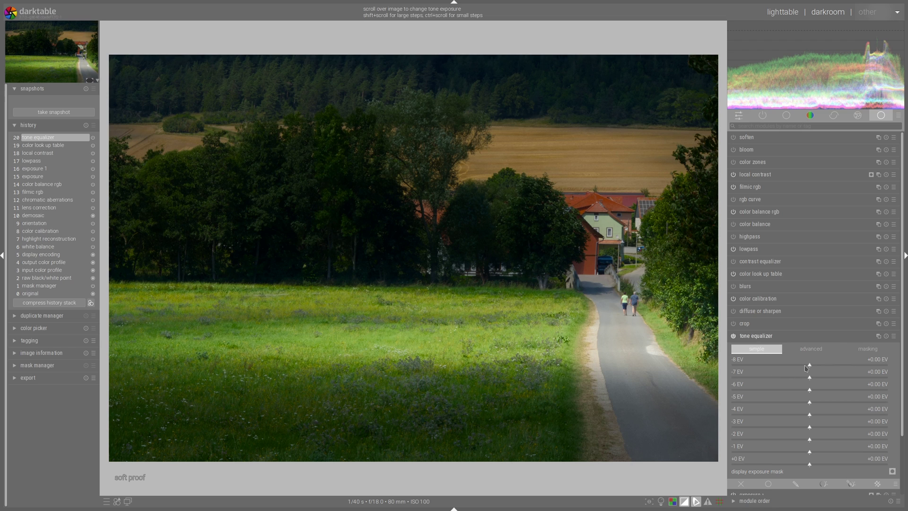
{"action": "left_click", "coordinate": [810, 349]}
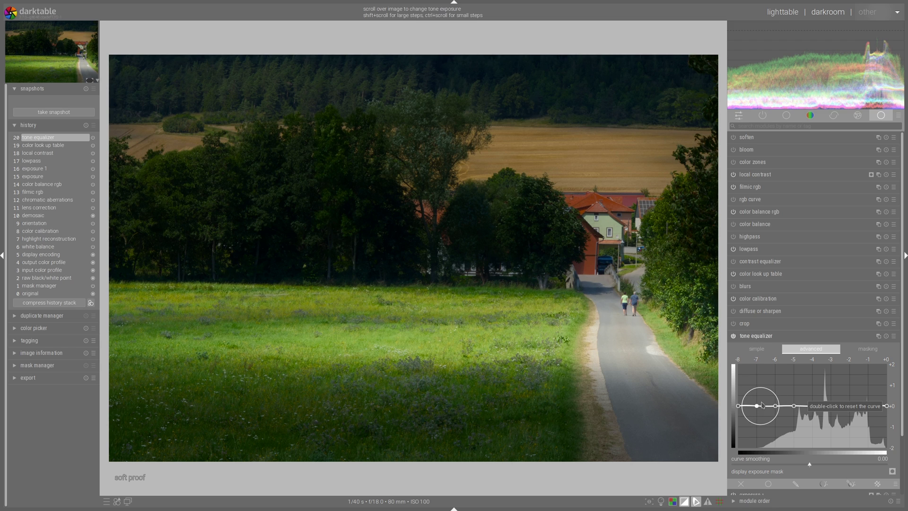
{"action": "left_click_drag", "start_coordinate": [756, 367], "coordinate": [754, 437]}
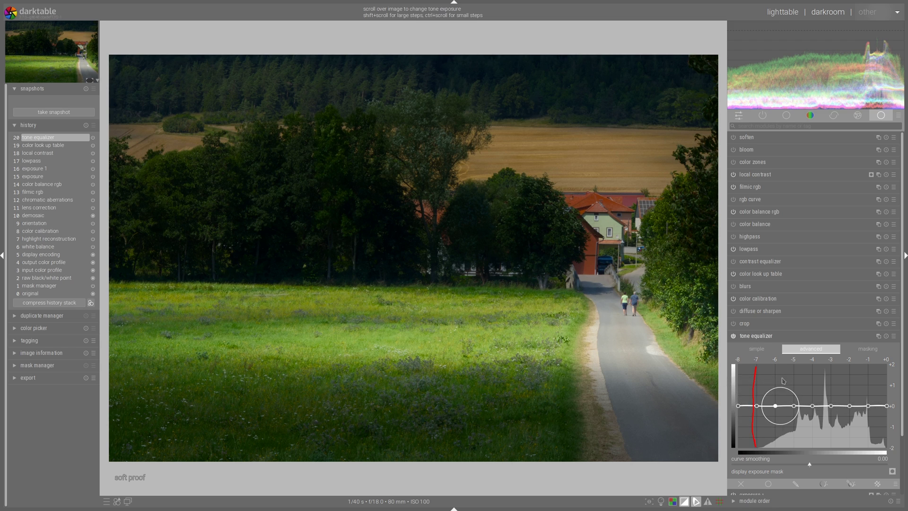
{"action": "left_click_drag", "start_coordinate": [775, 369], "coordinate": [780, 421]}
{"action": "left_click_drag", "start_coordinate": [794, 371], "coordinate": [796, 444]}
{"action": "left_click_drag", "start_coordinate": [812, 370], "coordinate": [813, 438]}
{"action": "mouse_move", "coordinate": [827, 372]}
{"action": "left_mouse_down"}
{"action": "mouse_move", "coordinate": [833, 445]}
{"action": "mouse_move", "coordinate": [850, 420]}
{"action": "mouse_move", "coordinate": [849, 441]}
{"action": "left_mouse_up"}
{"action": "left_click_drag", "start_coordinate": [866, 374], "coordinate": [869, 439]}
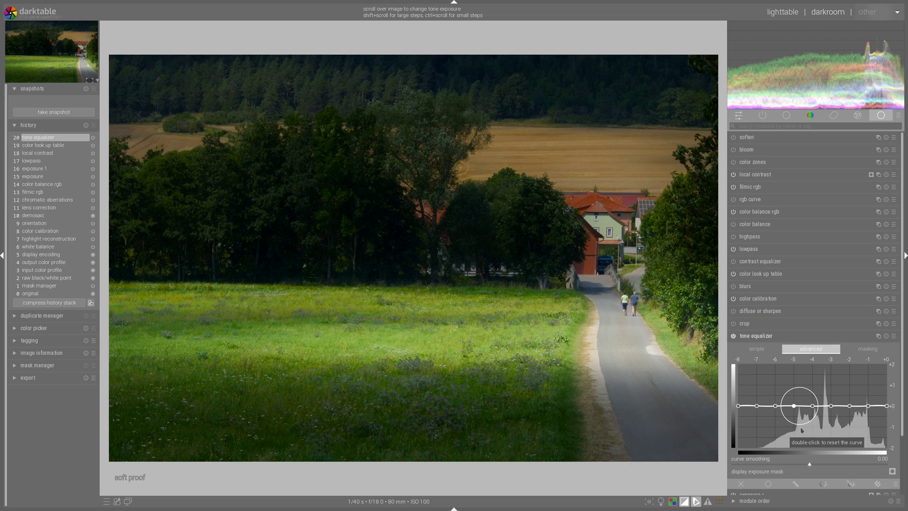
- Review the tone equalizer's masking settings and display the exposure mask over the photo
{"action": "left_click", "coordinate": [868, 350]}
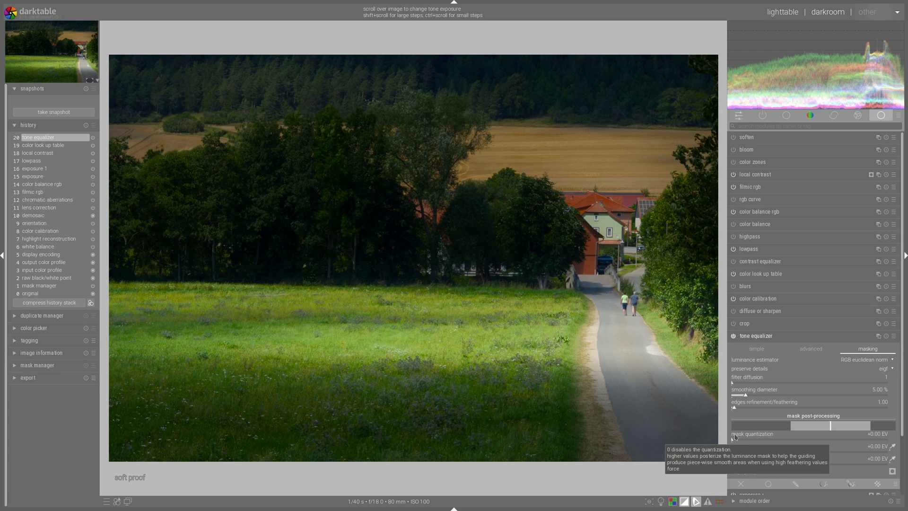
{"action": "mouse_move", "coordinate": [729, 432]}
{"action": "left_mouse_down"}
{"action": "mouse_move", "coordinate": [905, 436]}
{"action": "mouse_move", "coordinate": [889, 465]}
{"action": "mouse_move", "coordinate": [729, 470]}
{"action": "mouse_move", "coordinate": [728, 434]}
{"action": "left_mouse_up"}
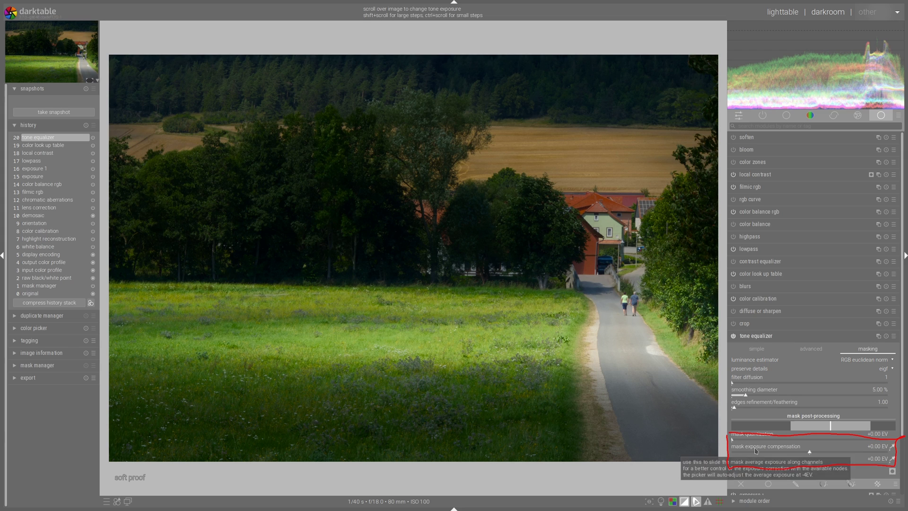
{"action": "left_click", "coordinate": [778, 485]}
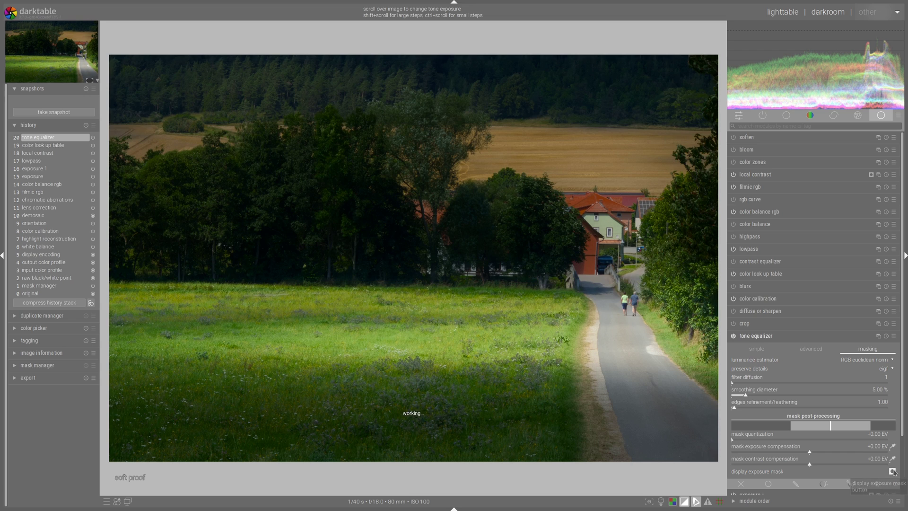
{"action": "left_click", "coordinate": [892, 472]}
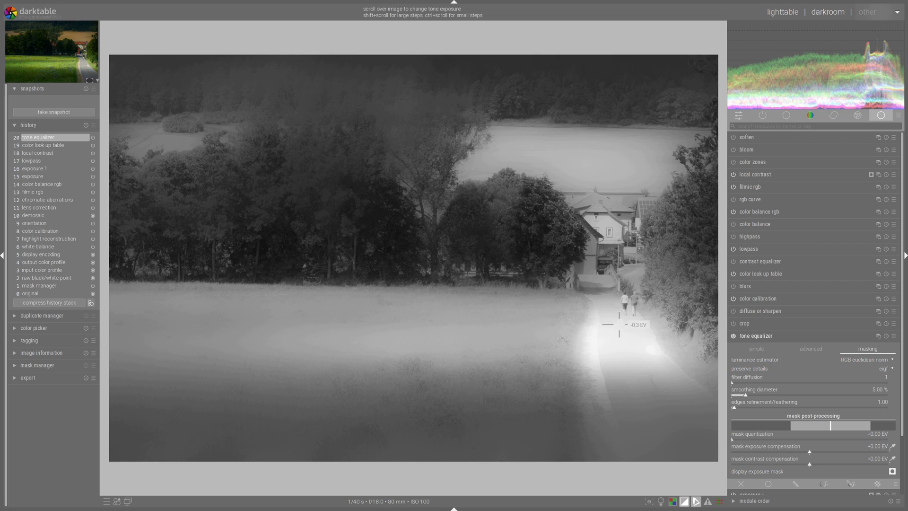
- Auto-adjust the tone equalizer's mask exposure compensation with its picker and check the histogram on the advanced curve
{"action": "left_click", "coordinate": [808, 350]}
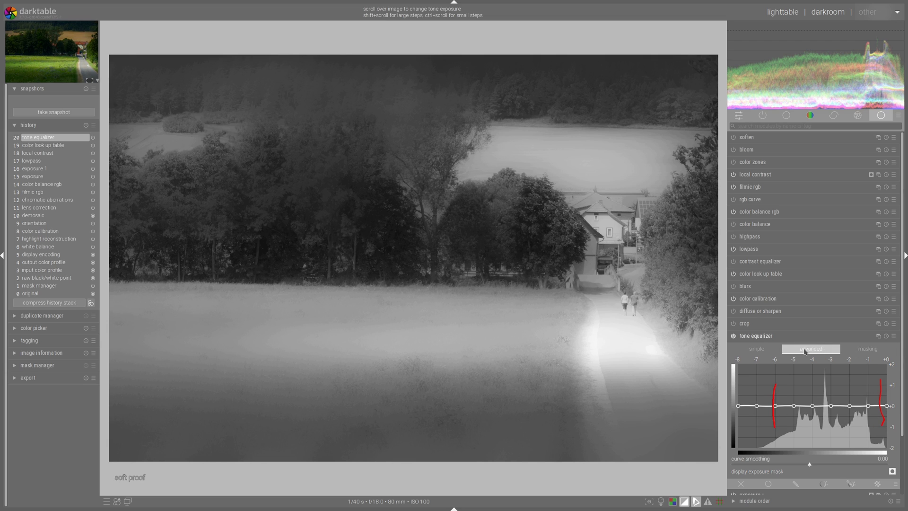
{"action": "left_click", "coordinate": [871, 350]}
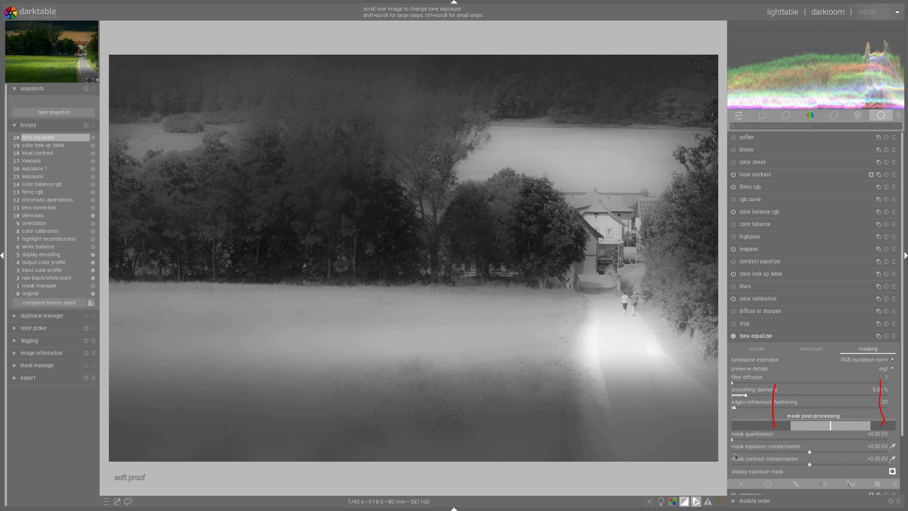
{"action": "left_click", "coordinate": [893, 447]}
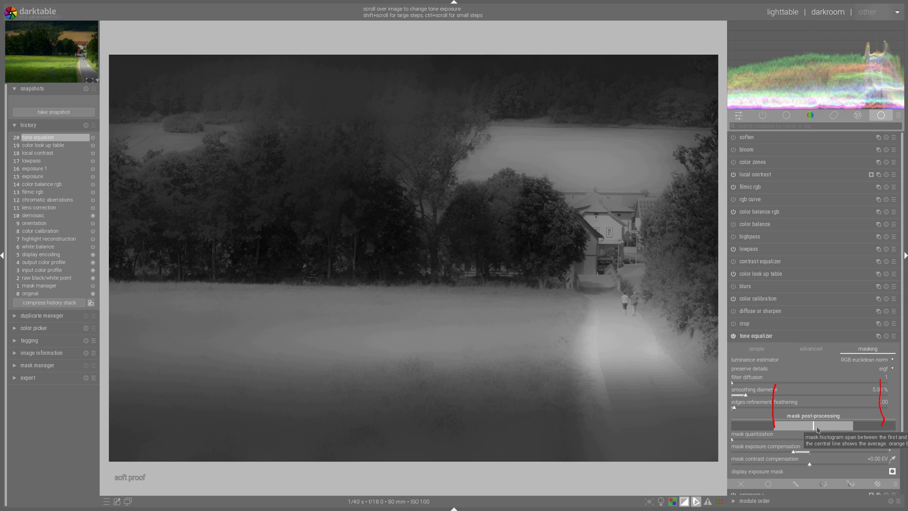
{"action": "left_click", "coordinate": [810, 350]}
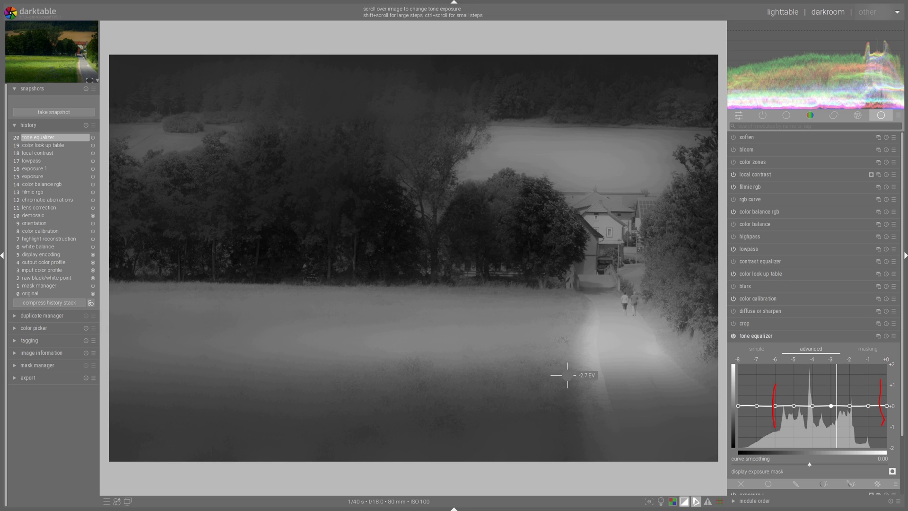
{"action": "left_click", "coordinate": [868, 348]}
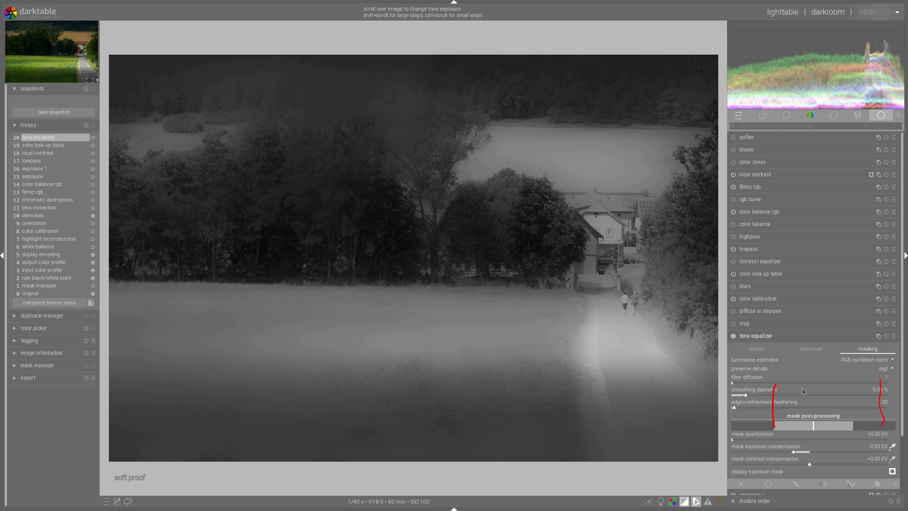
{"action": "left_click", "coordinate": [810, 349]}
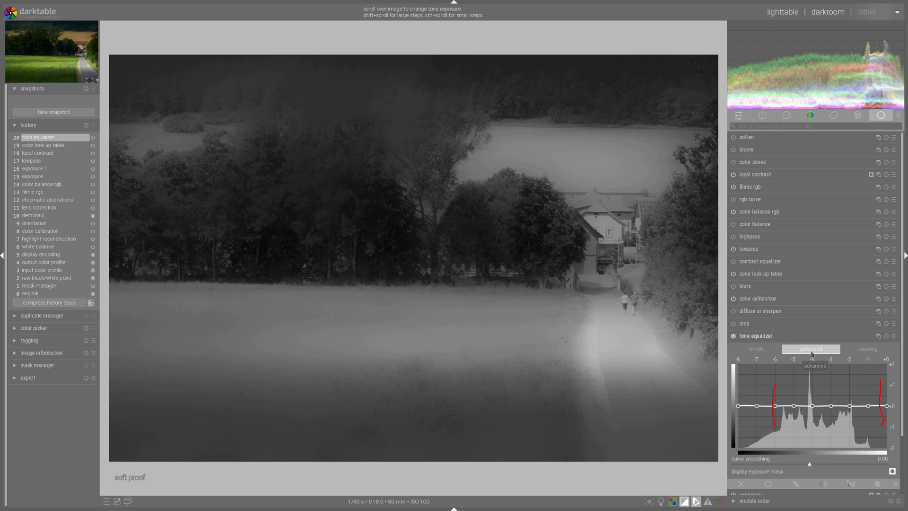
- Test mask contrast compensation at -0.70 EV and +0.86 EV, and set it to +0.01 EV
{"action": "left_click", "coordinate": [867, 350]}
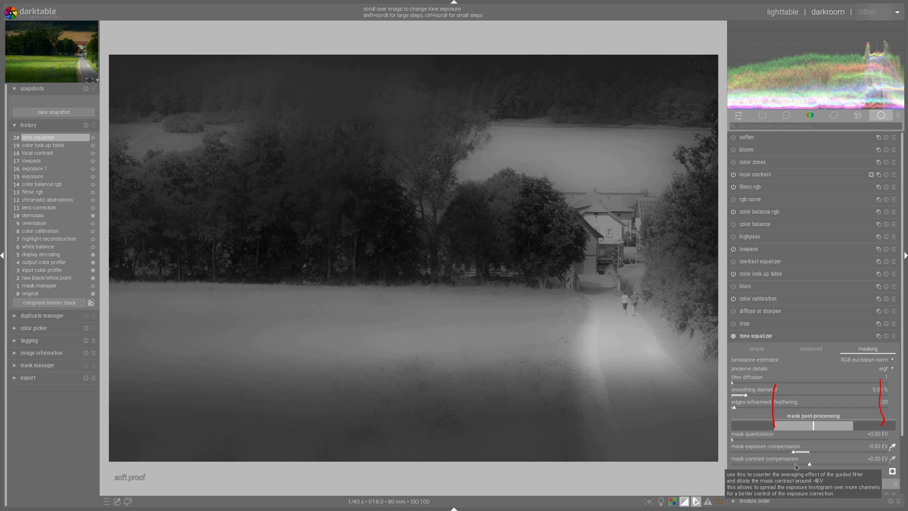
{"action": "scroll", "coordinate": [797, 465], "scroll_direction": "down", "scroll_amount": 7}
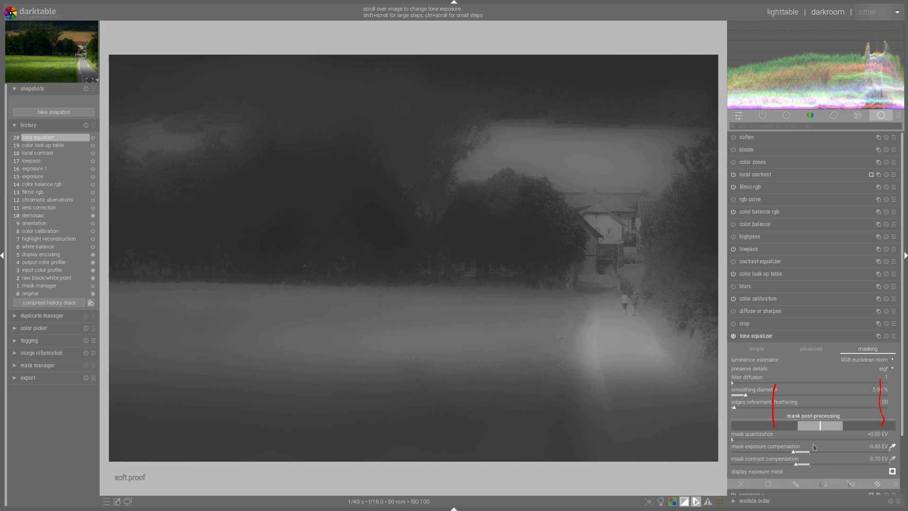
{"action": "left_click", "coordinate": [827, 466]}
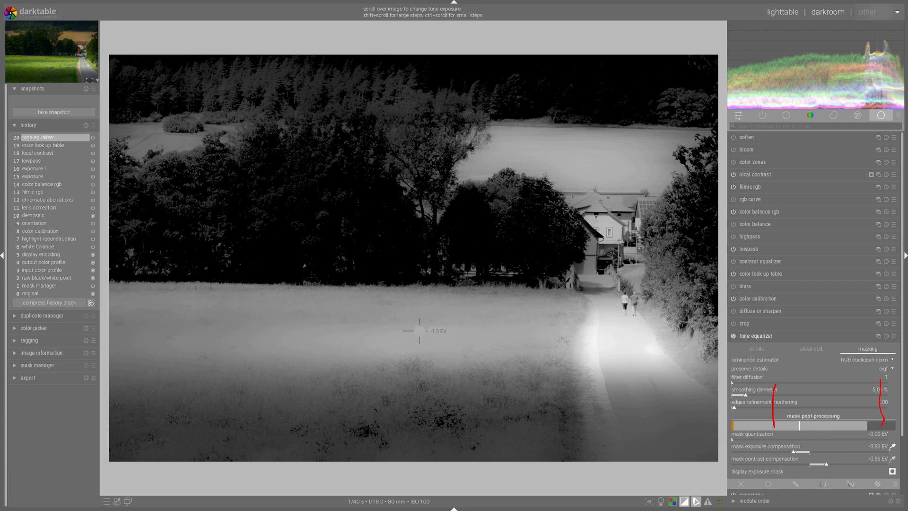
{"action": "left_click", "coordinate": [810, 465]}
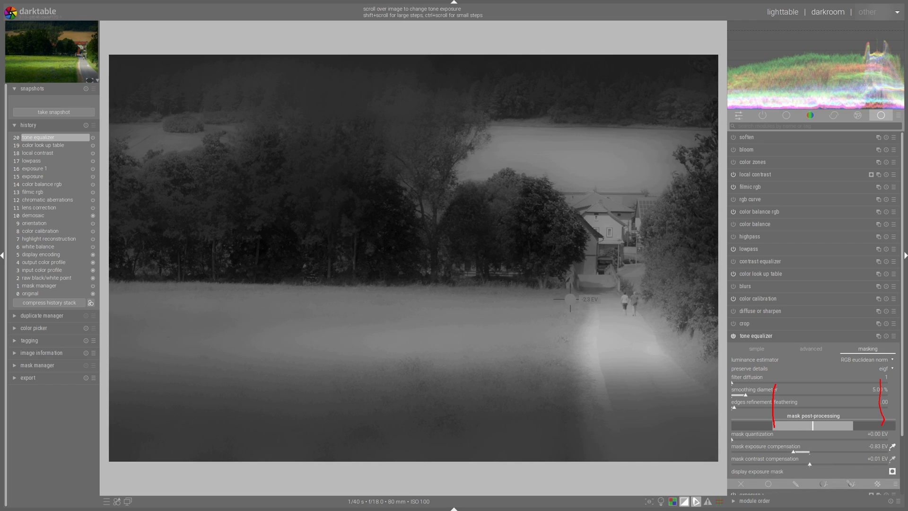
{"action": "key", "text": "ctrl+s"}
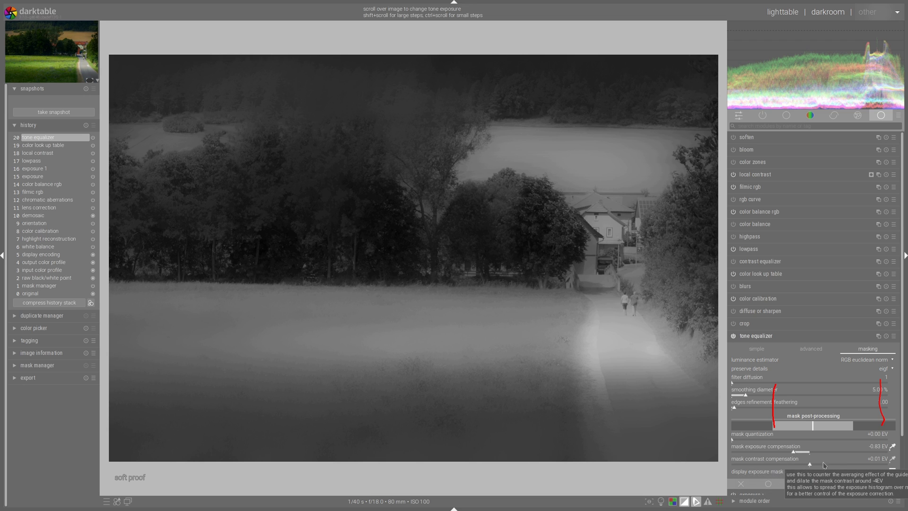
- Check the mask histogram on the tone equalizer's advanced curve and hide the exposure mask
{"action": "left_click", "coordinate": [807, 351]}
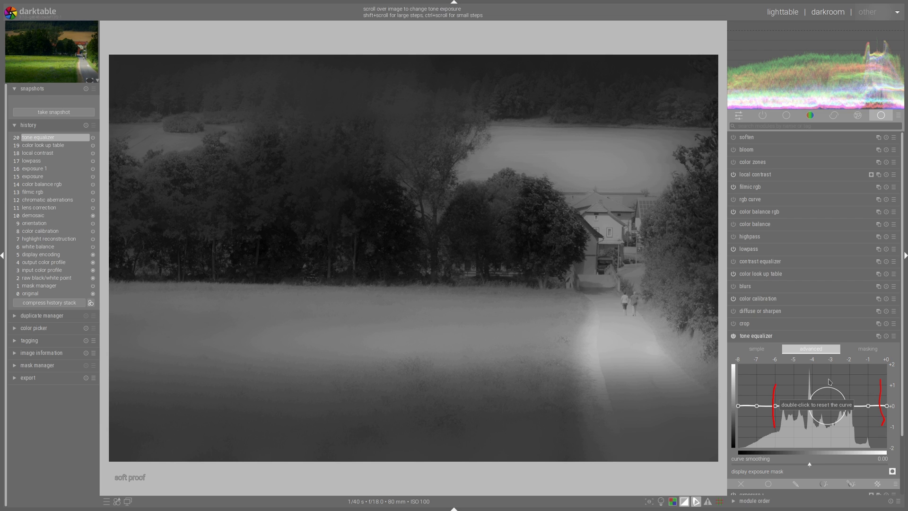
{"action": "scroll", "coordinate": [815, 349], "scroll_direction": "down", "scroll_amount": 1}
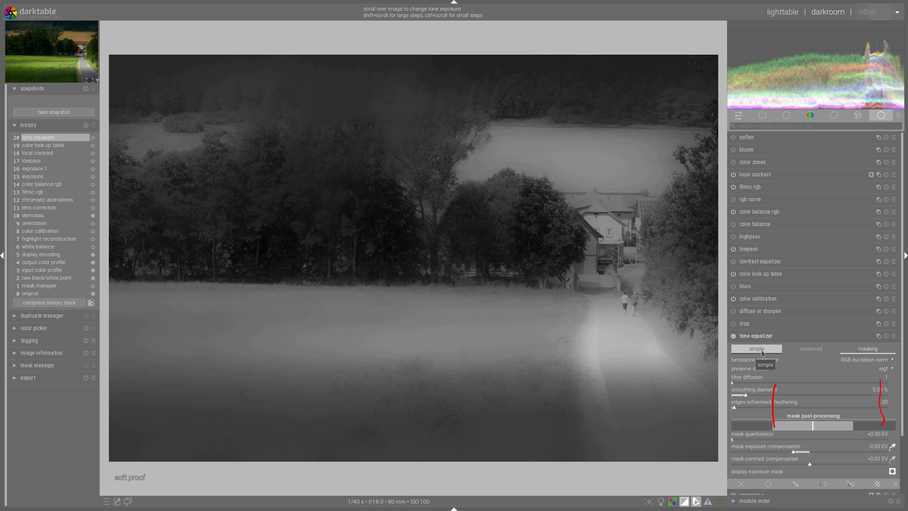
{"action": "left_click", "coordinate": [806, 352]}
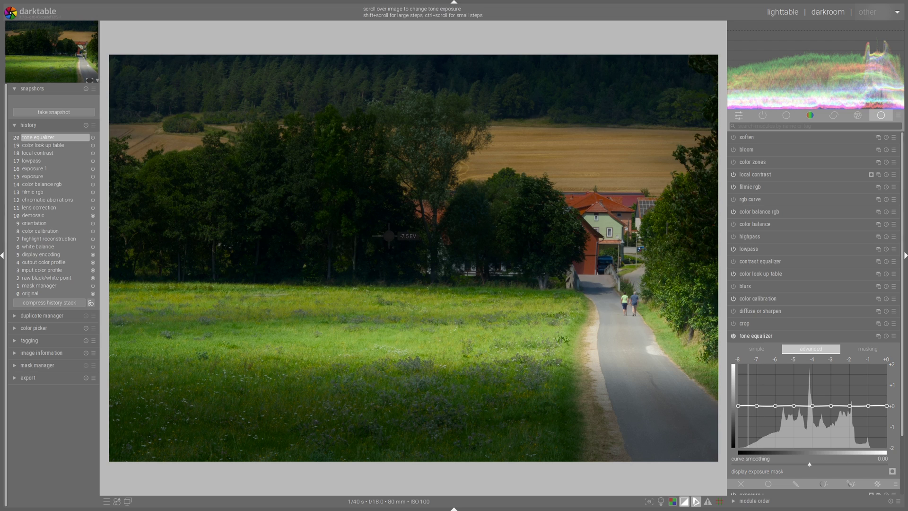
- Brighten the dark tree tones around -8 to -6 EV on the tone equalizer curve and check them against the exposure mask
{"action": "scroll", "coordinate": [389, 235], "scroll_direction": "up", "scroll_amount": 2}
{"action": "scroll", "coordinate": [389, 235], "scroll_direction": "up", "scroll_amount": 2}
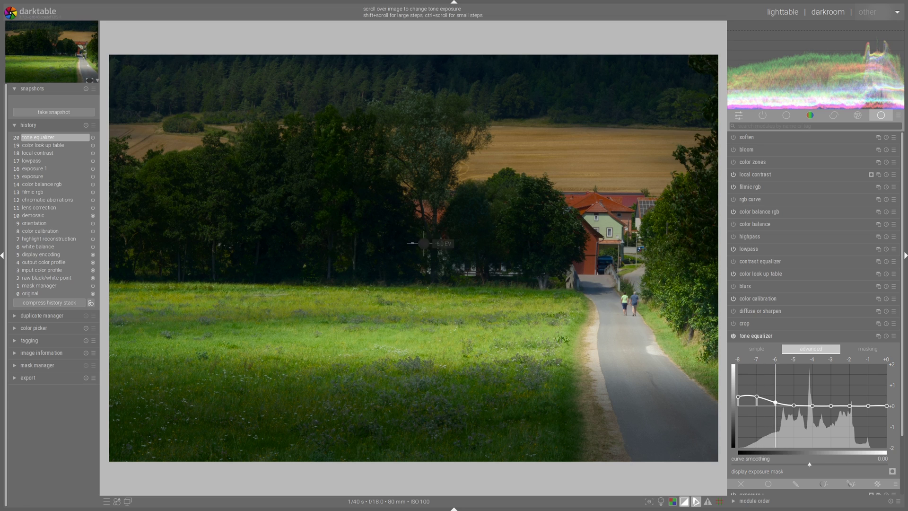
{"action": "left_click", "coordinate": [892, 471]}
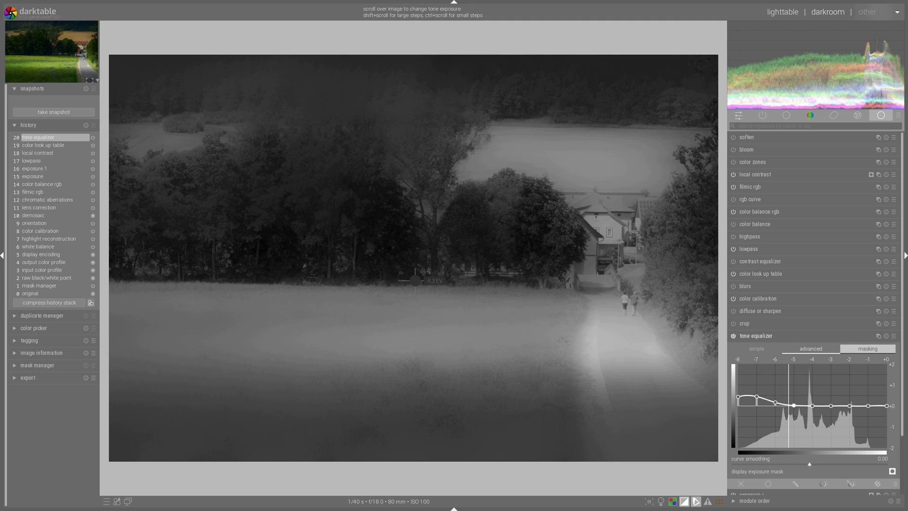
{"action": "left_click", "coordinate": [892, 472]}
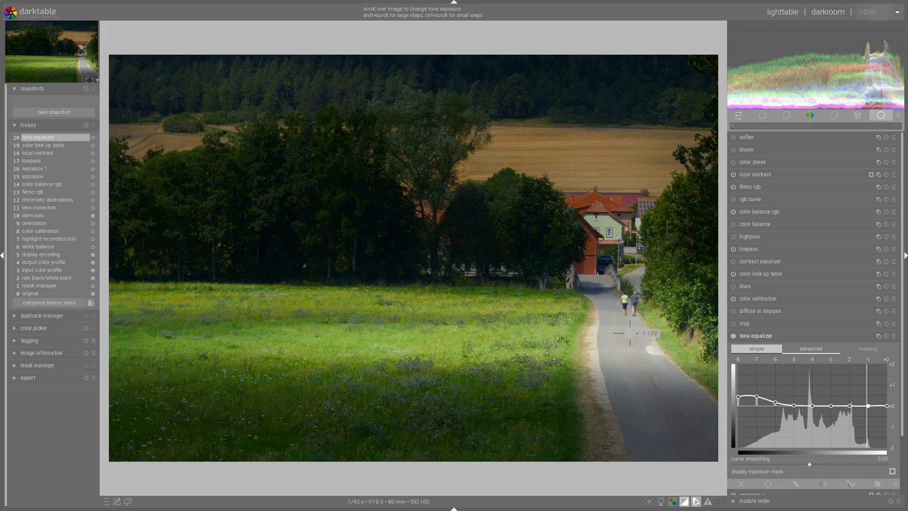
- Test darkening and brightening the road's highlights around -1 EV on the tone equalizer curve, and return them to about neutral
{"action": "scroll", "coordinate": [630, 333], "scroll_direction": "down", "scroll_amount": 3}
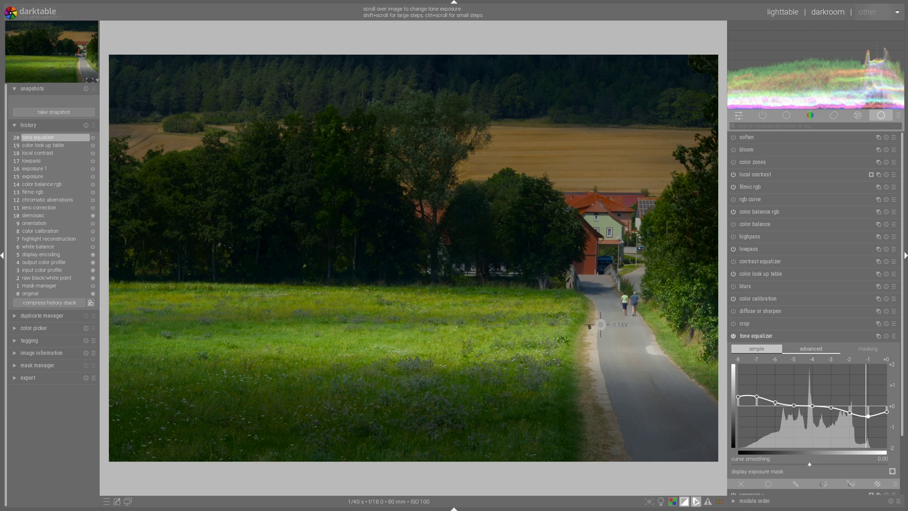
{"action": "left_click_drag", "start_coordinate": [870, 421], "coordinate": [869, 410]}
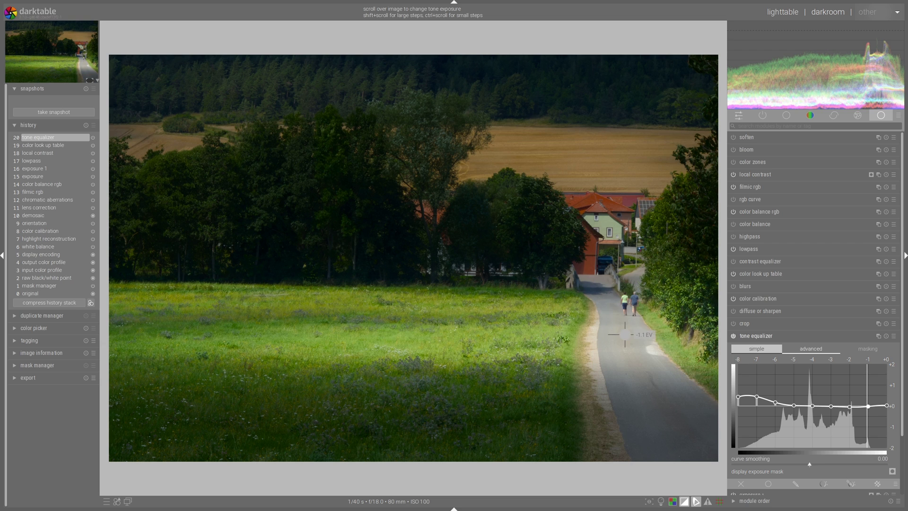
{"action": "scroll", "coordinate": [624, 334], "scroll_direction": "up", "scroll_amount": 2}
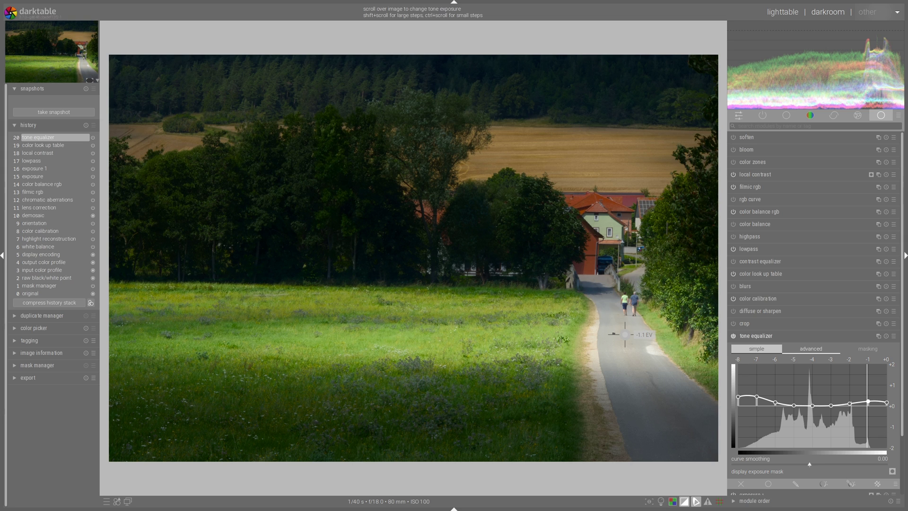
{"action": "scroll", "coordinate": [625, 334], "scroll_direction": "down", "scroll_amount": 2}
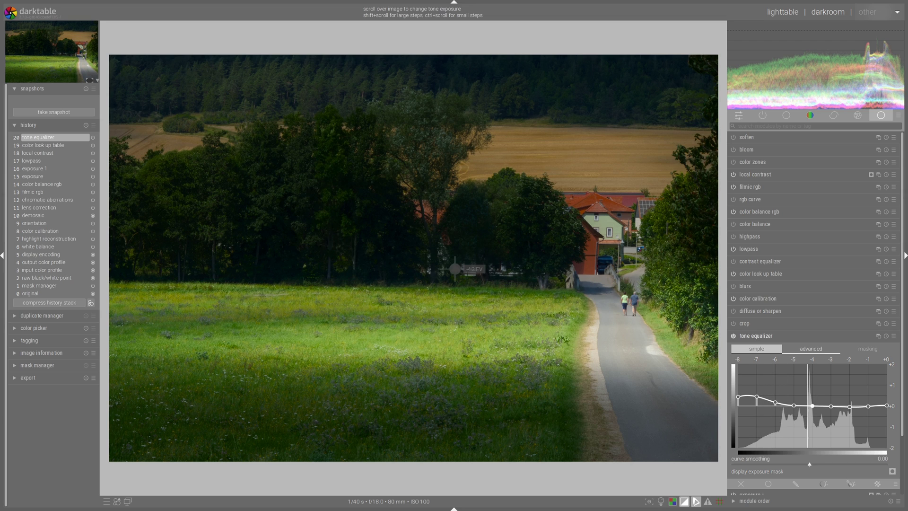
- Enable soft proofing, raise the tone equalizer's shadows to +0.76 EV at -7 EV and +0.42 EV at -6 EV, and review the per-band values
{"action": "key", "text": "ctrl+s"}
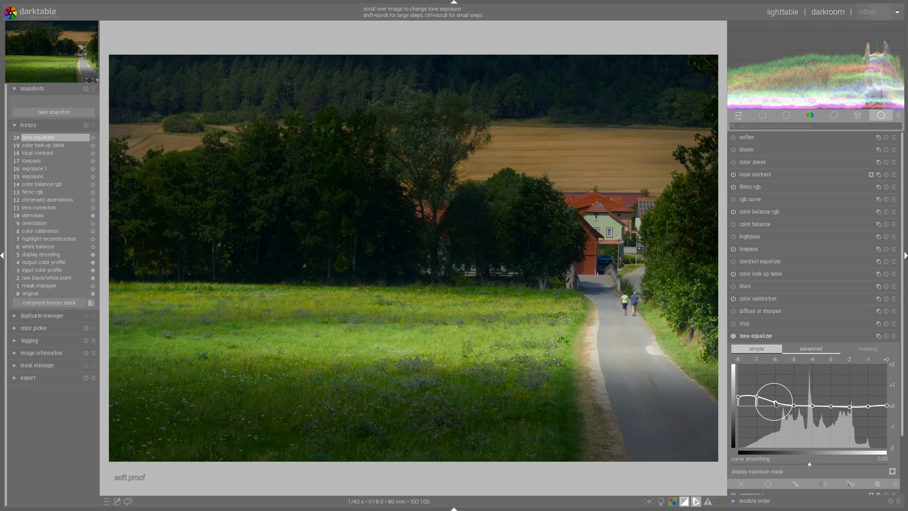
{"action": "scroll", "coordinate": [776, 402], "scroll_direction": "up", "scroll_amount": 2}
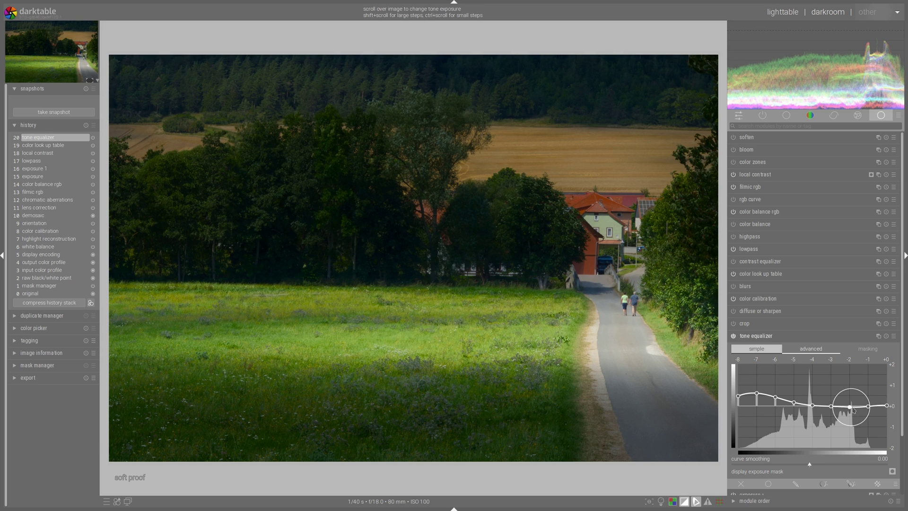
{"action": "left_click", "coordinate": [757, 350]}
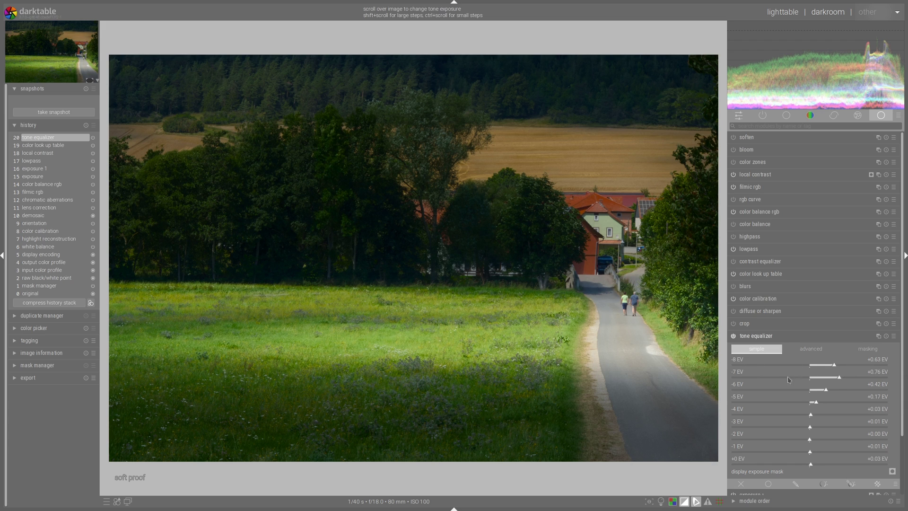
{"action": "left_click", "coordinate": [799, 351]}
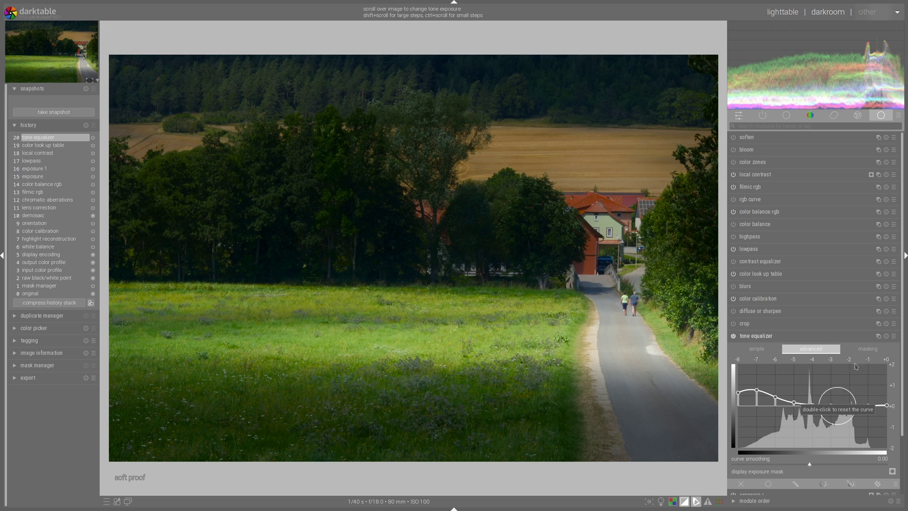
- Compare the tone equalizer's exposure mask with preserve details set to guided filter, averaged guided filter and no, and hide the mask
{"action": "left_click", "coordinate": [867, 354]}
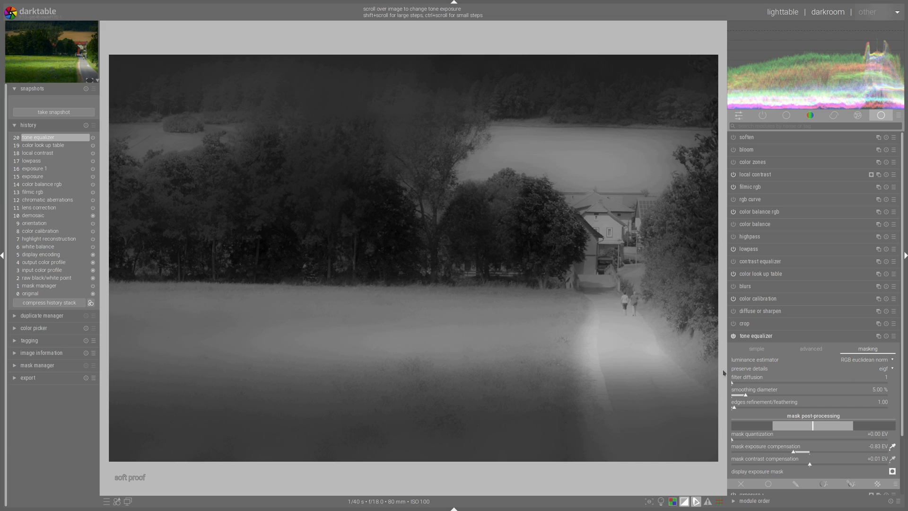
{"action": "left_click", "coordinate": [888, 368]}
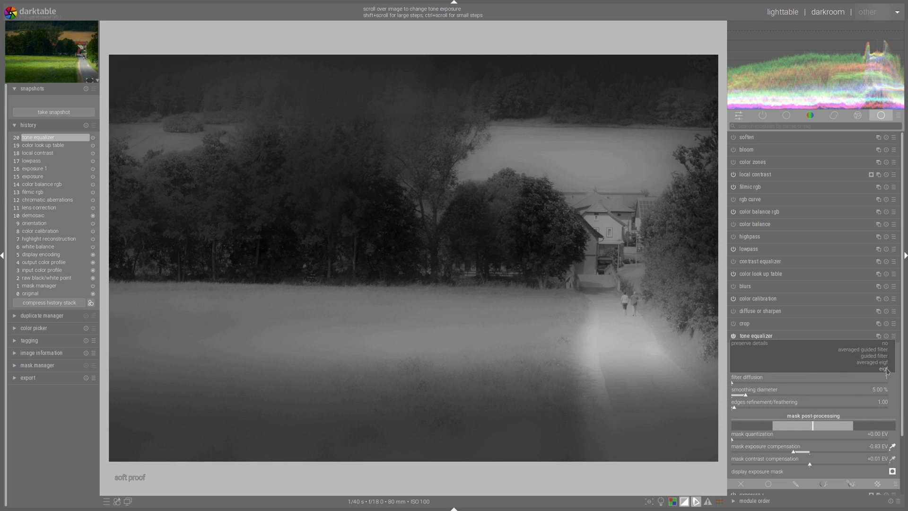
{"action": "left_click", "coordinate": [885, 364]}
{"action": "left_click", "coordinate": [887, 372]}
{"action": "left_click", "coordinate": [886, 363]}
{"action": "left_click", "coordinate": [885, 371]}
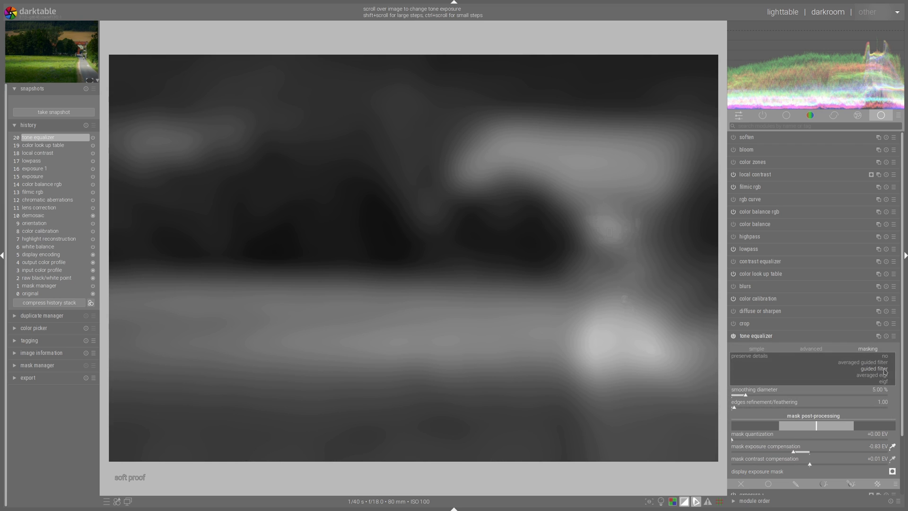
{"action": "left_click", "coordinate": [884, 363]}
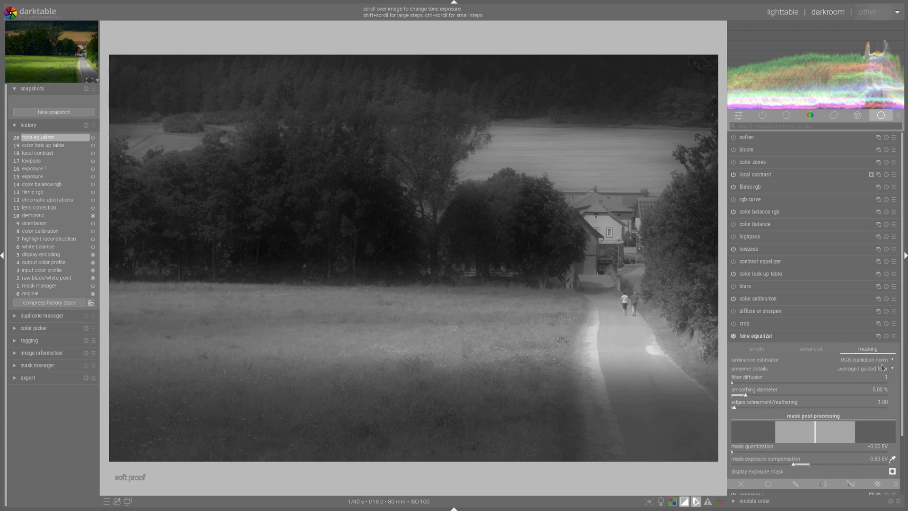
{"action": "left_click", "coordinate": [884, 371]}
{"action": "left_click", "coordinate": [884, 364]}
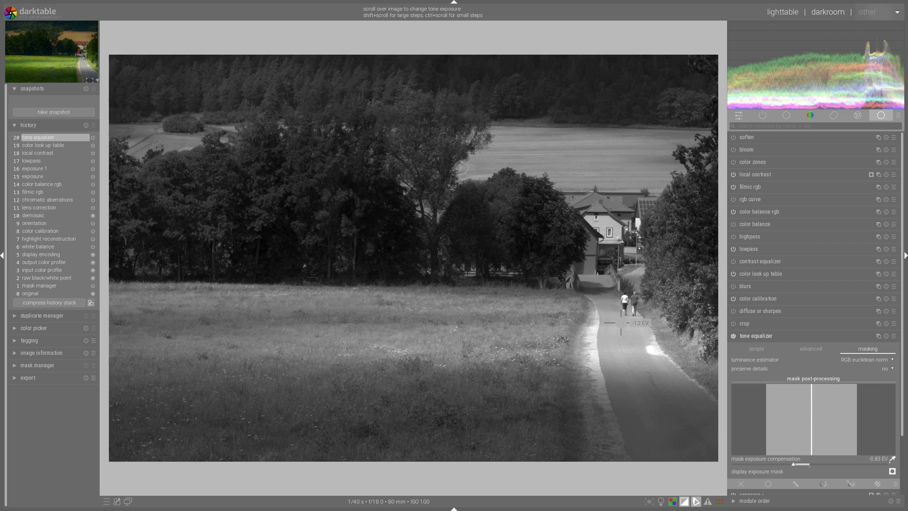
{"action": "left_click", "coordinate": [892, 471]}
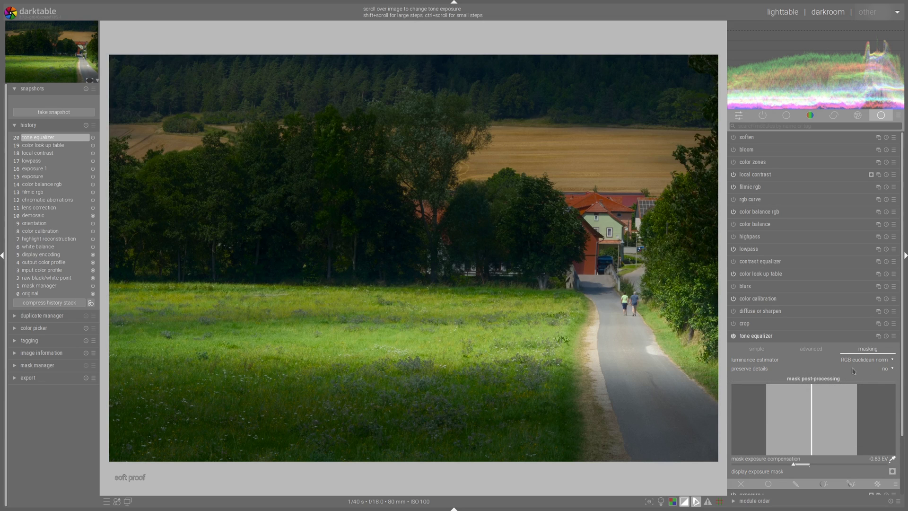
- Compare the photo with preserve details set to averaged guided filter, guided filter, averaged eigf and eigf
{"action": "left_click", "coordinate": [890, 371]}
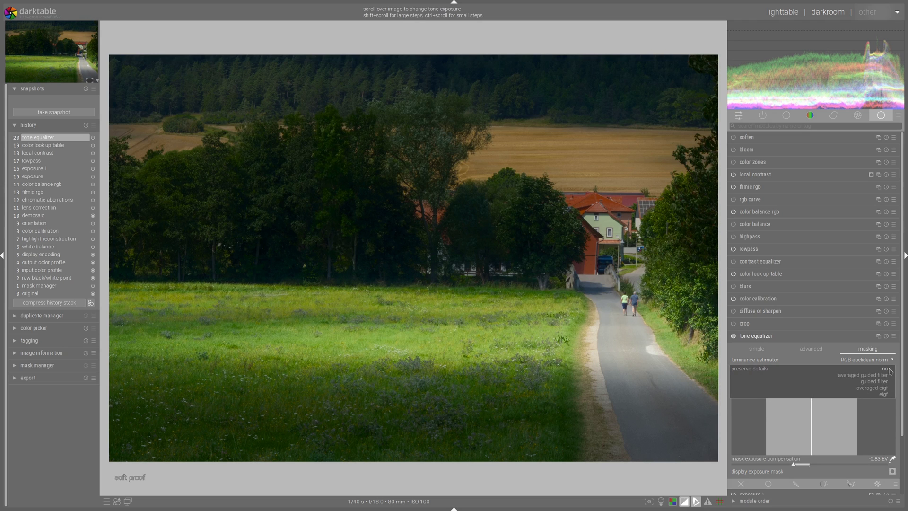
{"action": "left_click", "coordinate": [881, 376]}
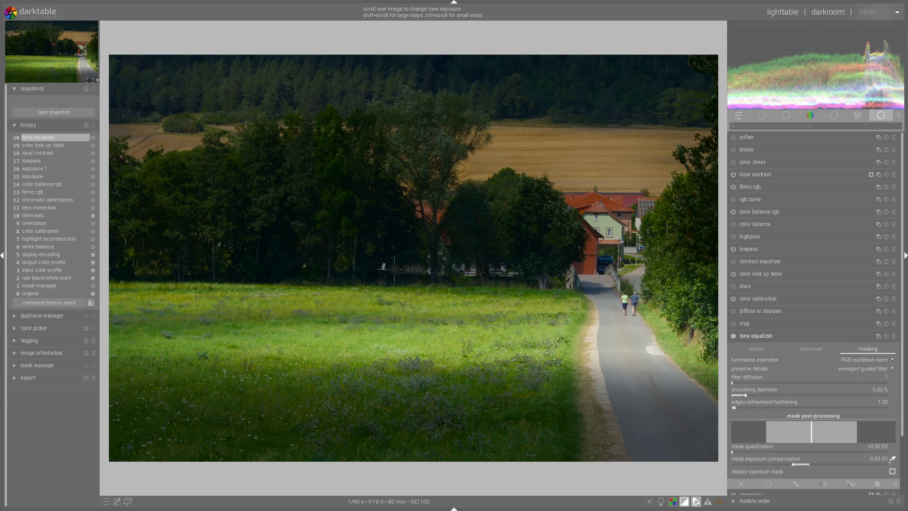
{"action": "key", "text": "ctrl+s"}
{"action": "left_click", "coordinate": [888, 372]}
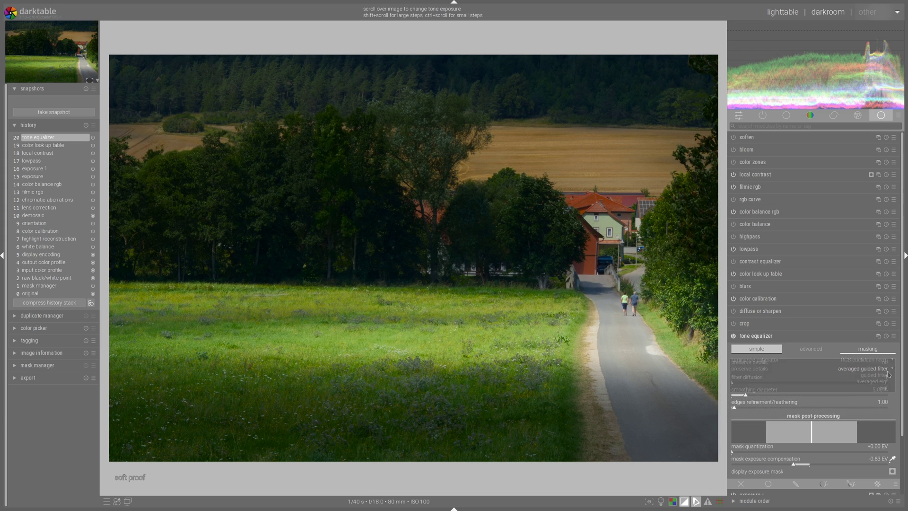
{"action": "left_click", "coordinate": [879, 374]}
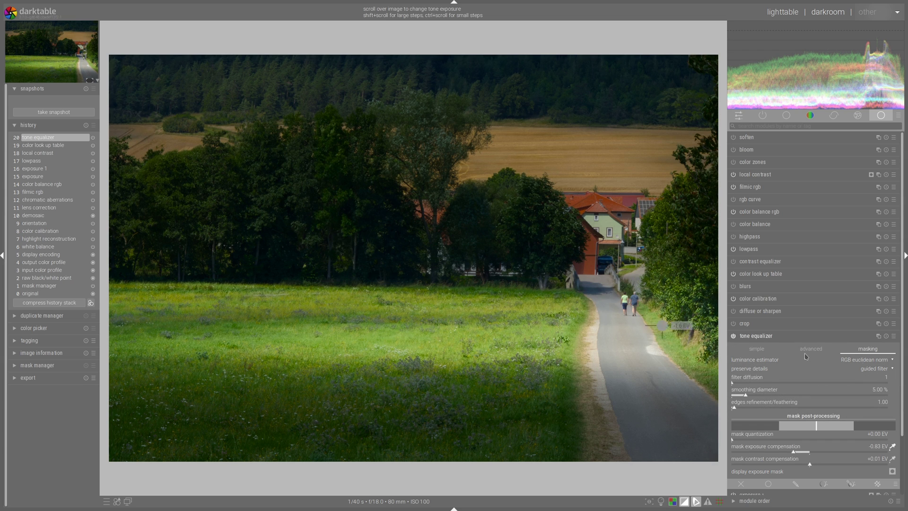
{"action": "left_click", "coordinate": [884, 372]}
{"action": "left_click", "coordinate": [881, 376]}
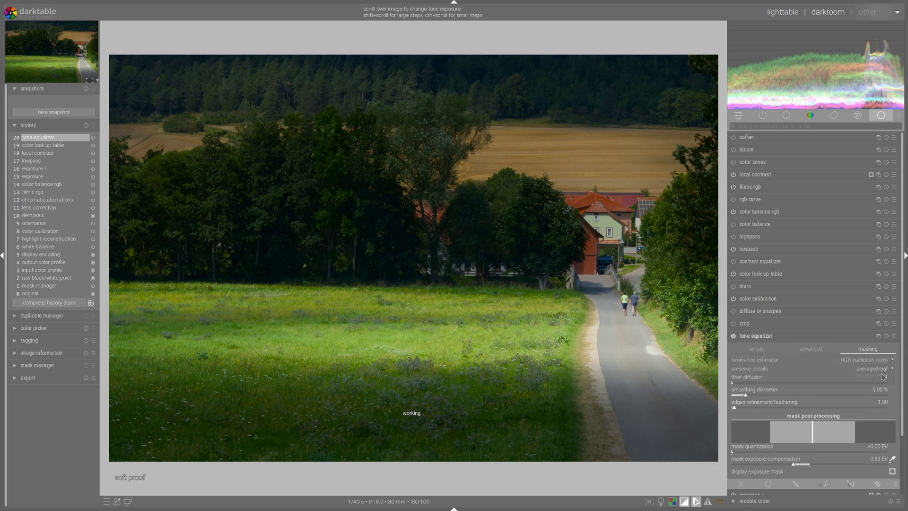
{"action": "left_click", "coordinate": [887, 373]}
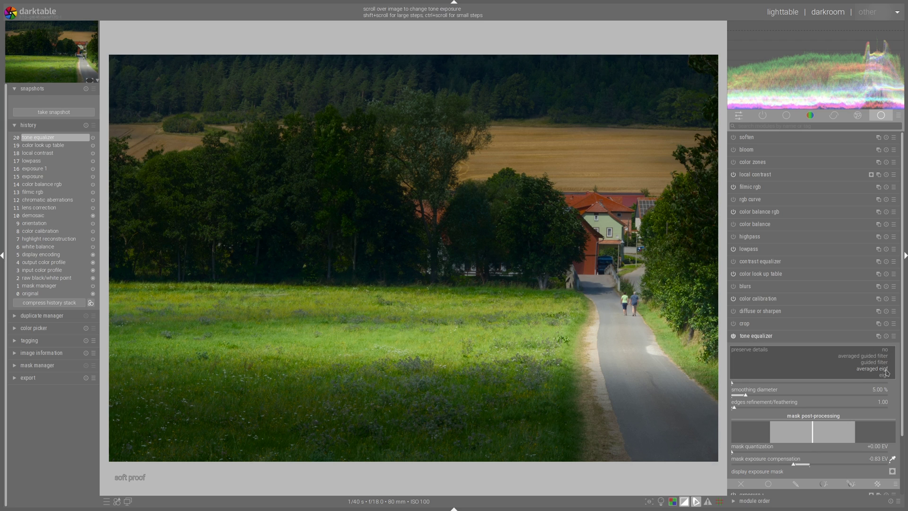
{"action": "left_click", "coordinate": [885, 378]}
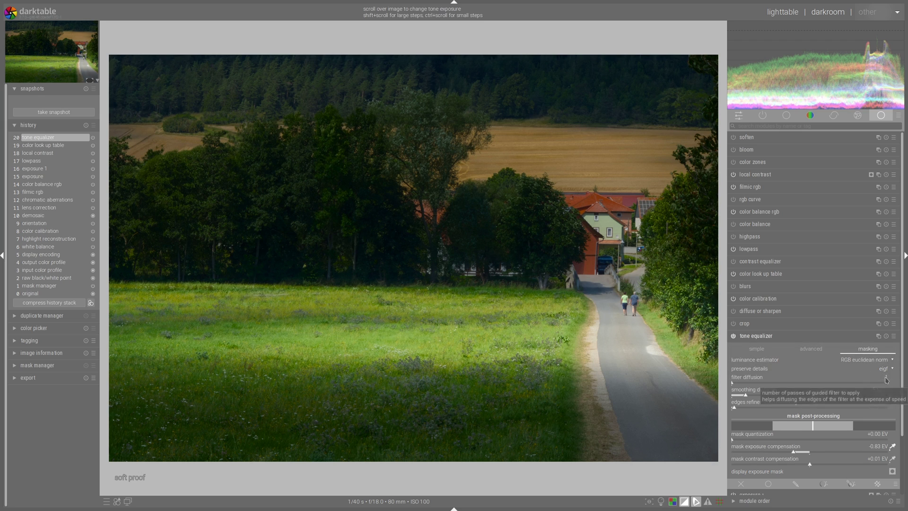
- Check averaged guided filter once more and set the tone equalizer's preserve details to guided filter
{"action": "left_click", "coordinate": [887, 372]}
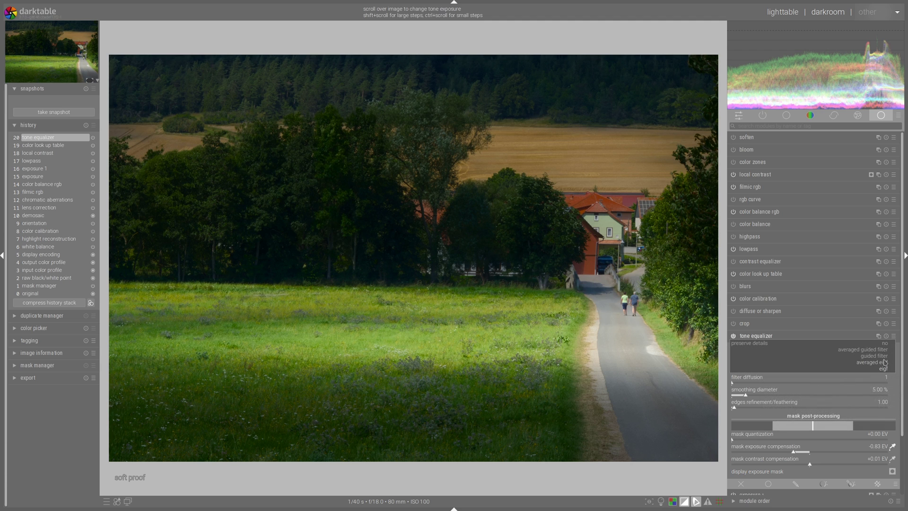
{"action": "left_click", "coordinate": [882, 350]}
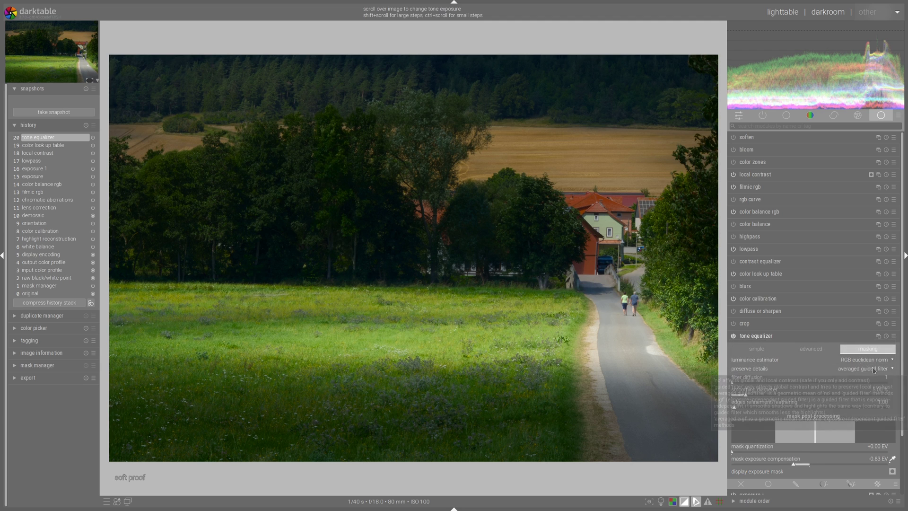
{"action": "left_click", "coordinate": [887, 372]}
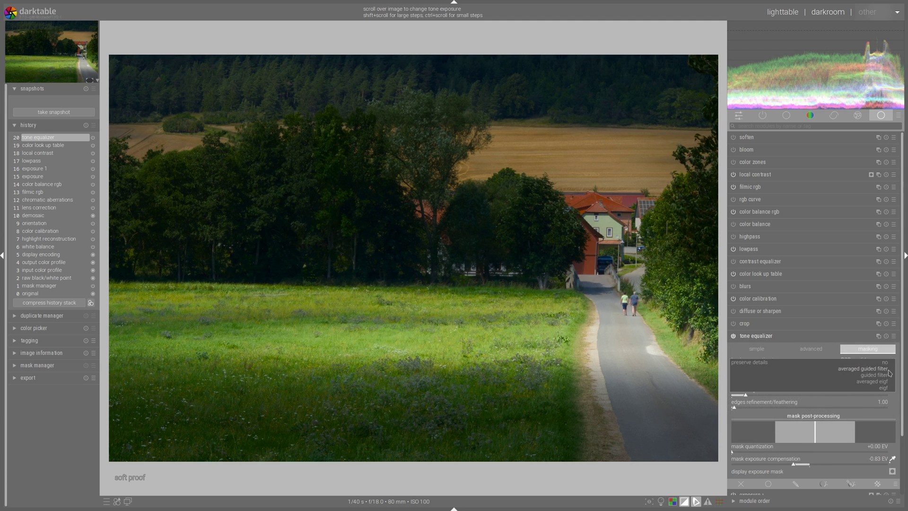
{"action": "left_click", "coordinate": [886, 376]}
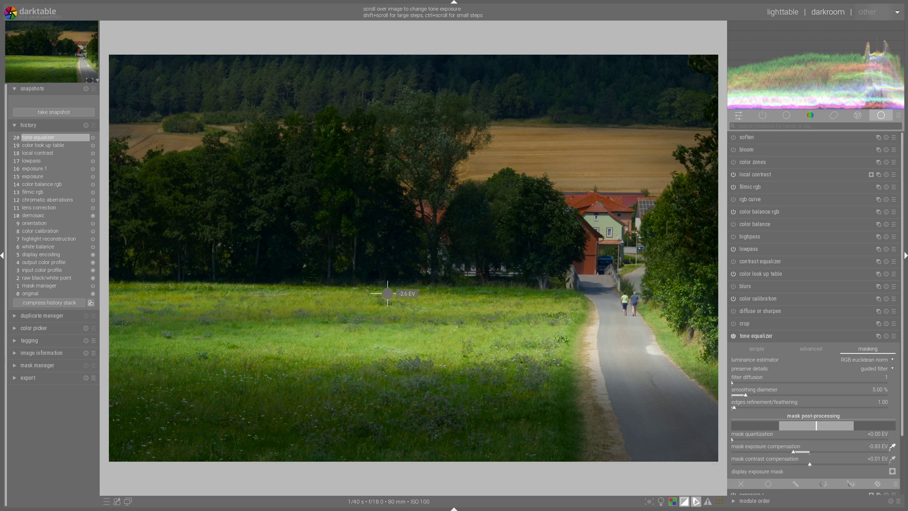
- Test a smoothing diameter of 6.99 %, set it to 4.69 %, and collapse the tone equalizer to compare the photo with it toggled
{"action": "left_click", "coordinate": [753, 395]}
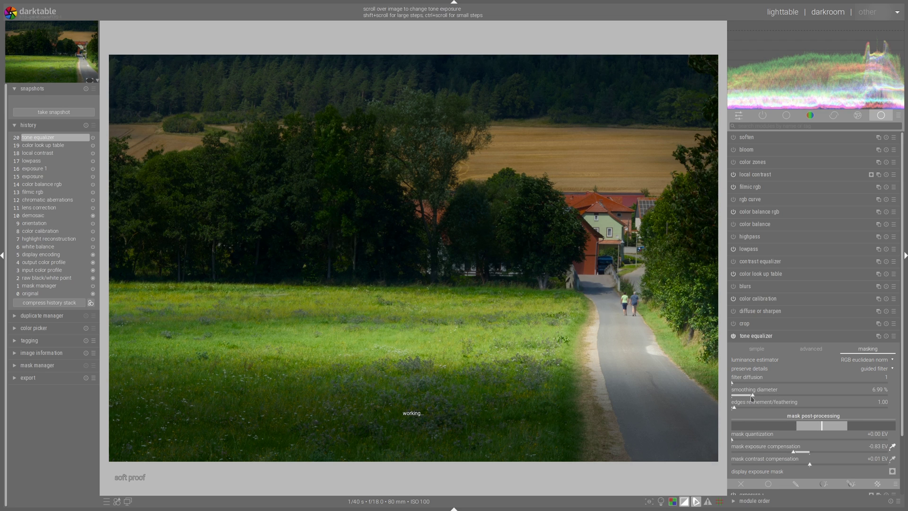
{"action": "left_click", "coordinate": [745, 395]}
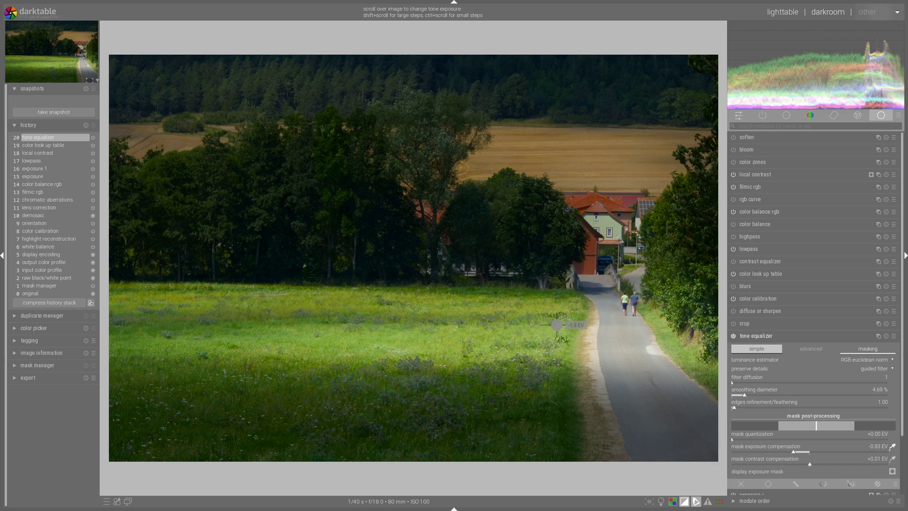
{"action": "key", "text": "ctrl+s"}
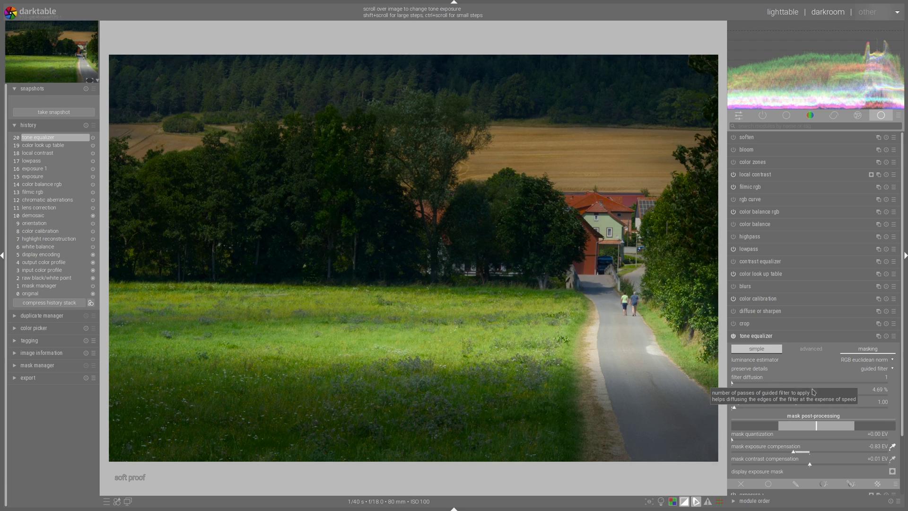
{"action": "left_click", "coordinate": [756, 338]}
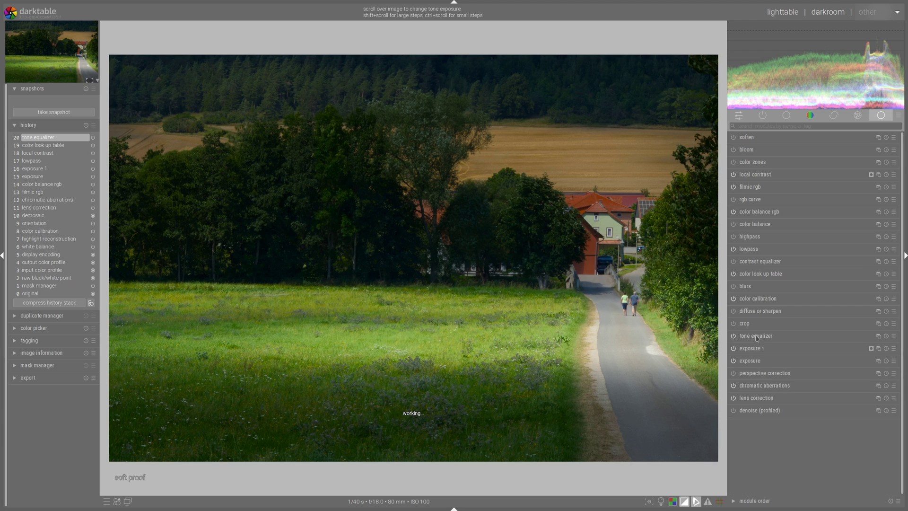
{"action": "left_click", "coordinate": [733, 337]}
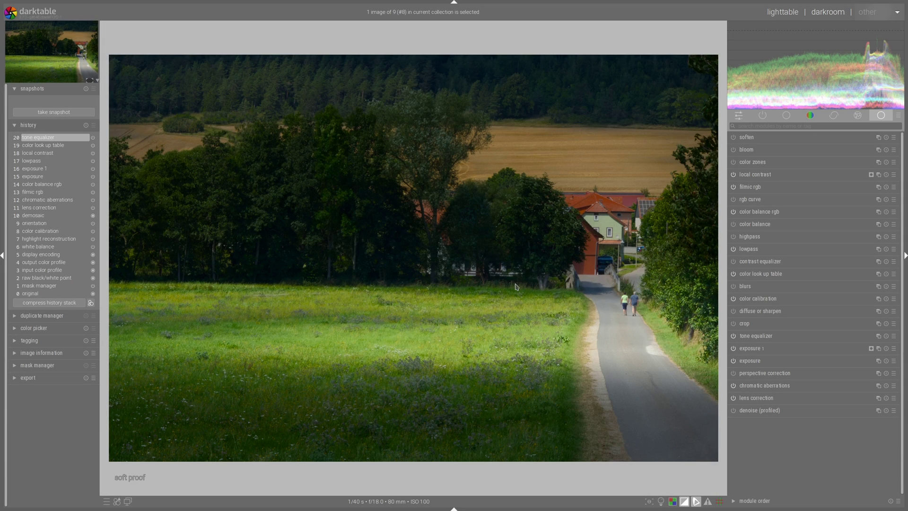
- Increase the midtones under linear chroma grading in color balance rgb
{"action": "left_click", "coordinate": [759, 213]}
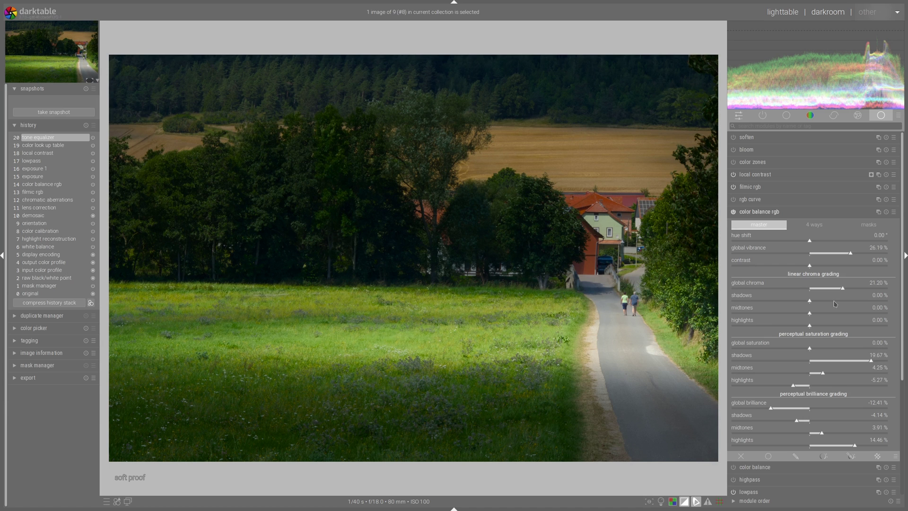
{"action": "left_click_drag", "start_coordinate": [834, 312], "coordinate": [837, 312]}
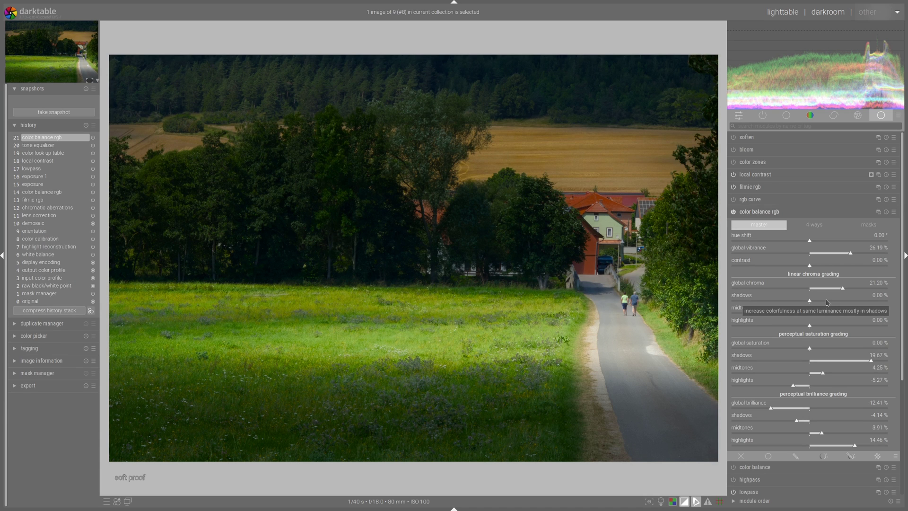
- In color balance rgb, set linear chroma shadows to 18.37 % and the 4 ways highlights gain luminance to 18.25 %
{"action": "left_click", "coordinate": [824, 304]}
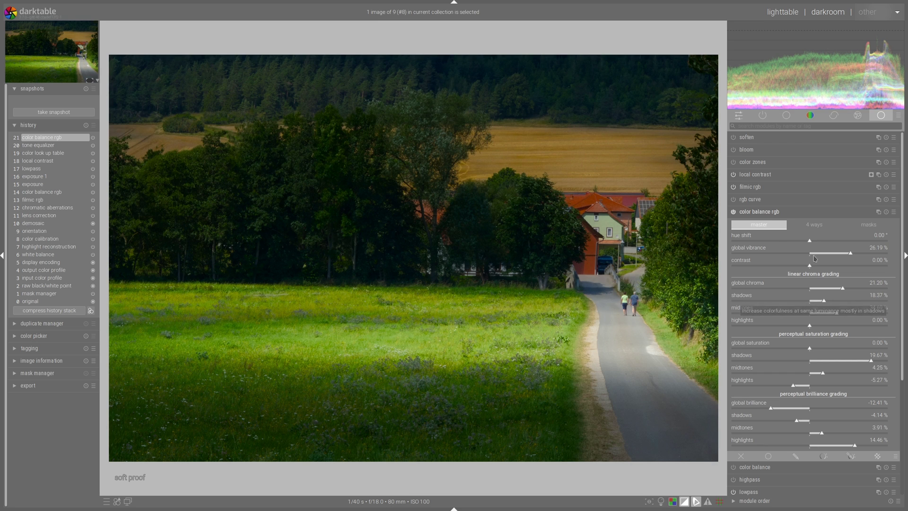
{"action": "left_click", "coordinate": [814, 226]}
{"action": "left_click", "coordinate": [838, 348]}
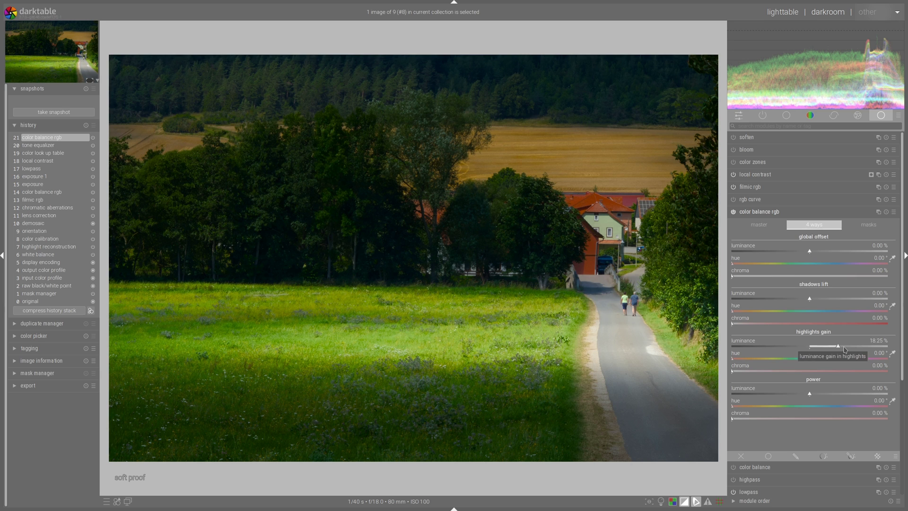
{"action": "left_click", "coordinate": [759, 225]}
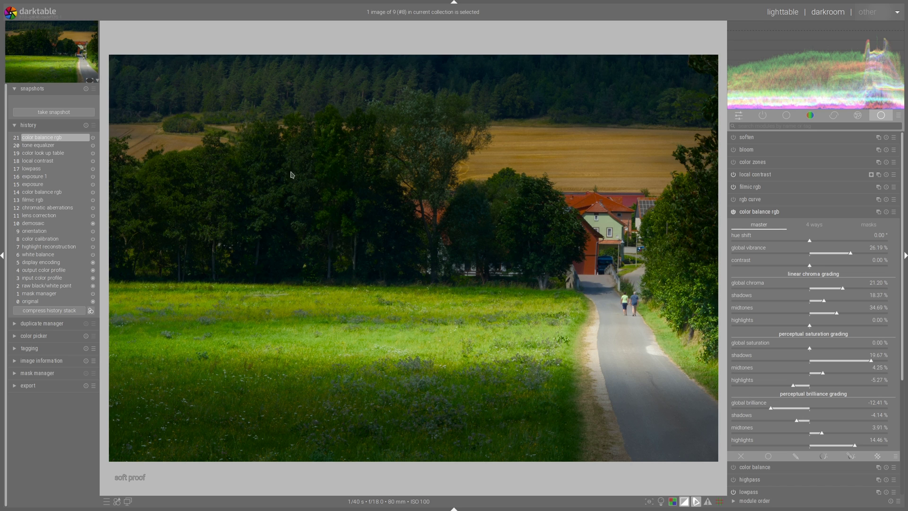
- Take a snapshot of the lens correction history state and return the photo to the latest color balance rgb state
{"action": "left_click", "coordinate": [42, 216]}
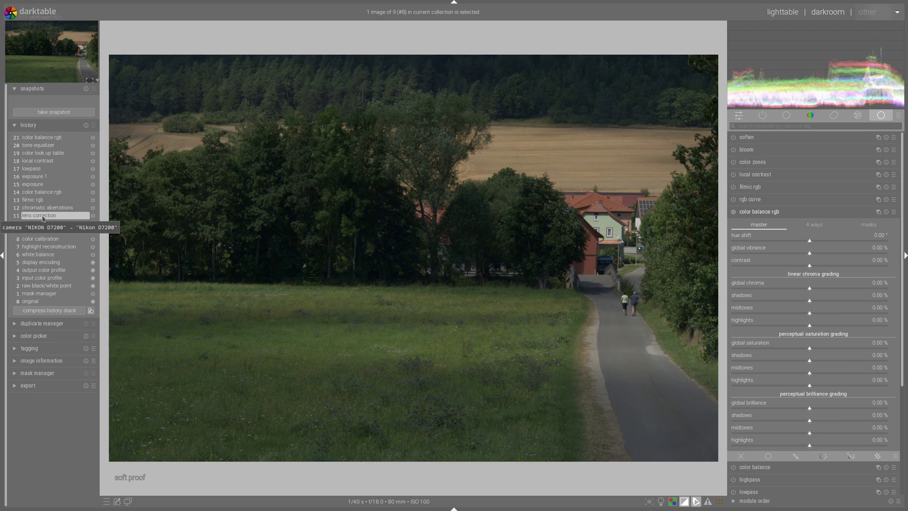
{"action": "left_click", "coordinate": [43, 113]}
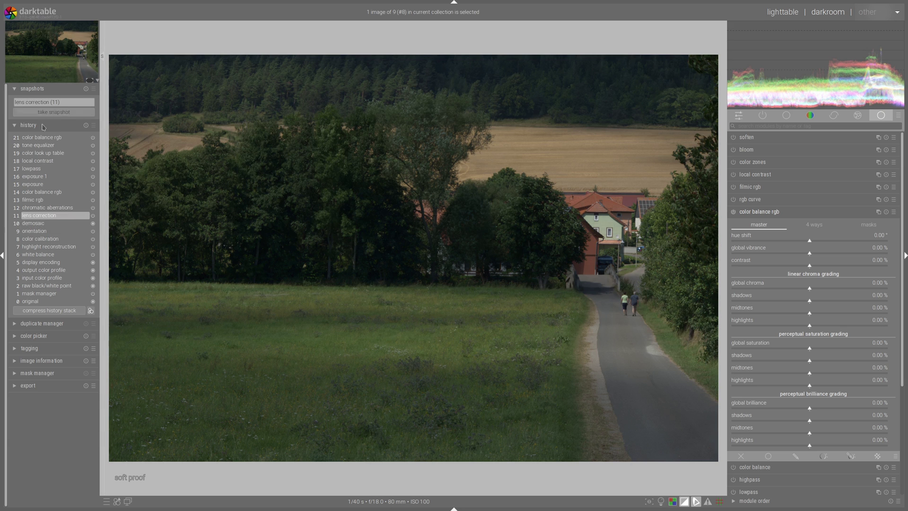
{"action": "left_click", "coordinate": [44, 138]}
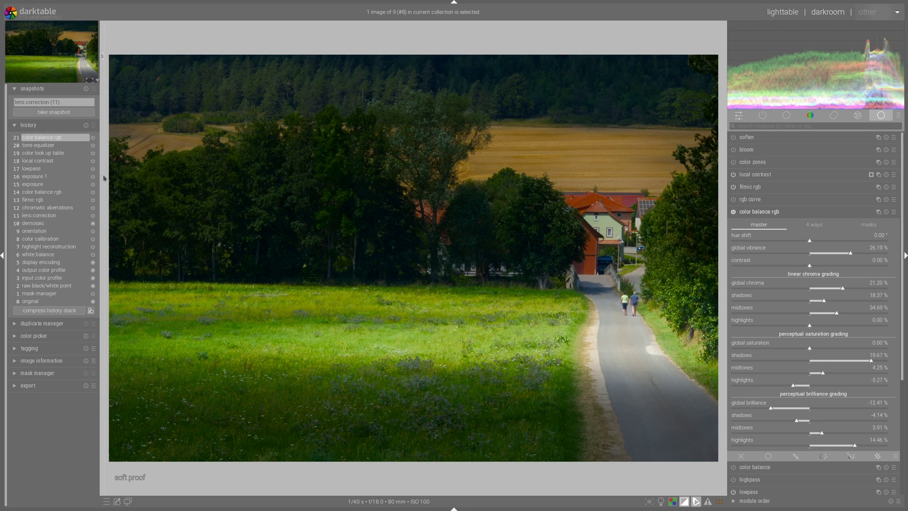
- Compare the snapshot with the graded meadow photo at several split positions and clear the snapshots
{"action": "left_click_drag", "start_coordinate": [104, 178], "coordinate": [296, 199]}
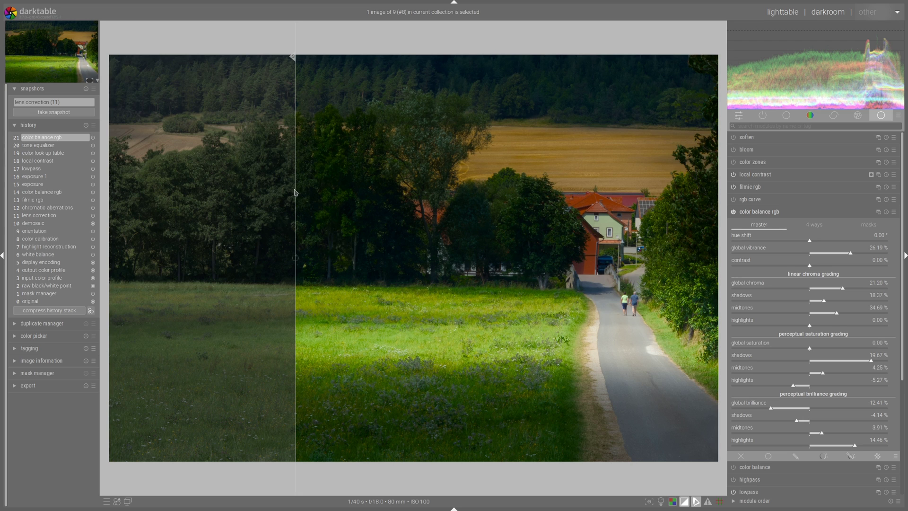
{"action": "left_click_drag", "start_coordinate": [297, 192], "coordinate": [231, 206]}
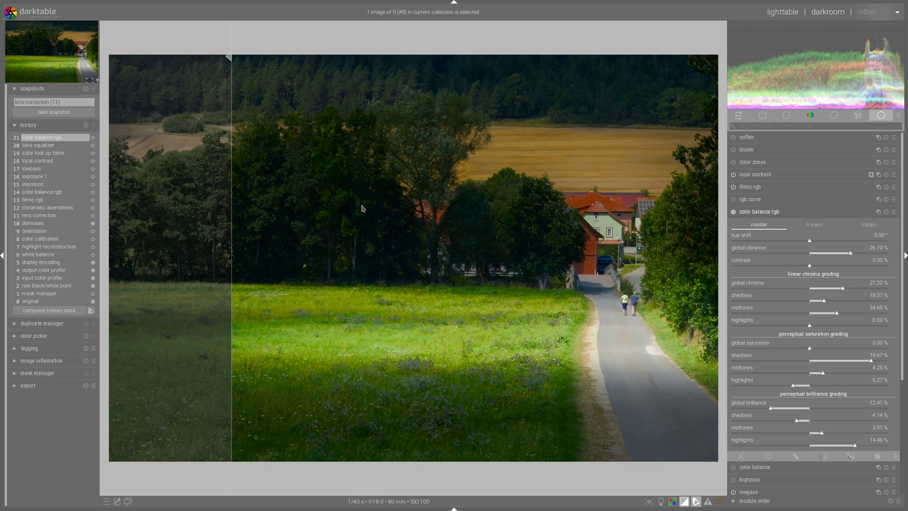
{"action": "left_click_drag", "start_coordinate": [235, 210], "coordinate": [273, 220]}
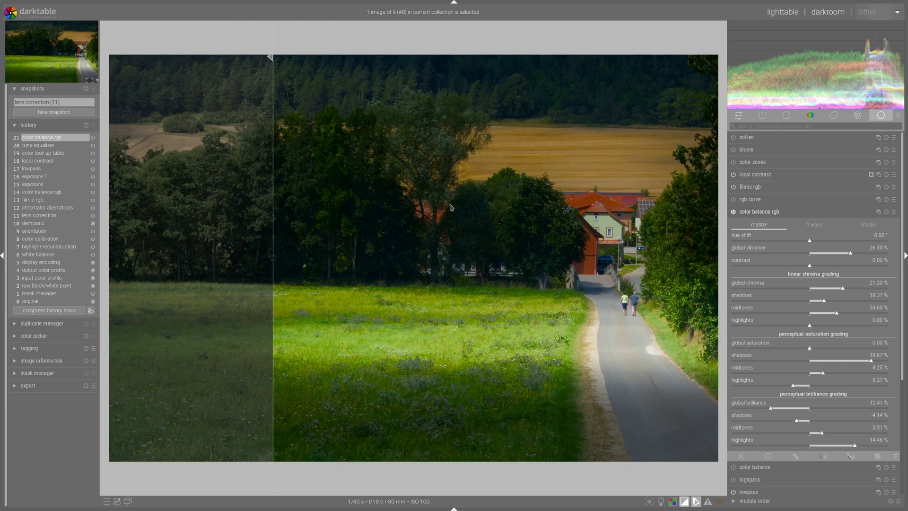
{"action": "left_click", "coordinate": [86, 89]}
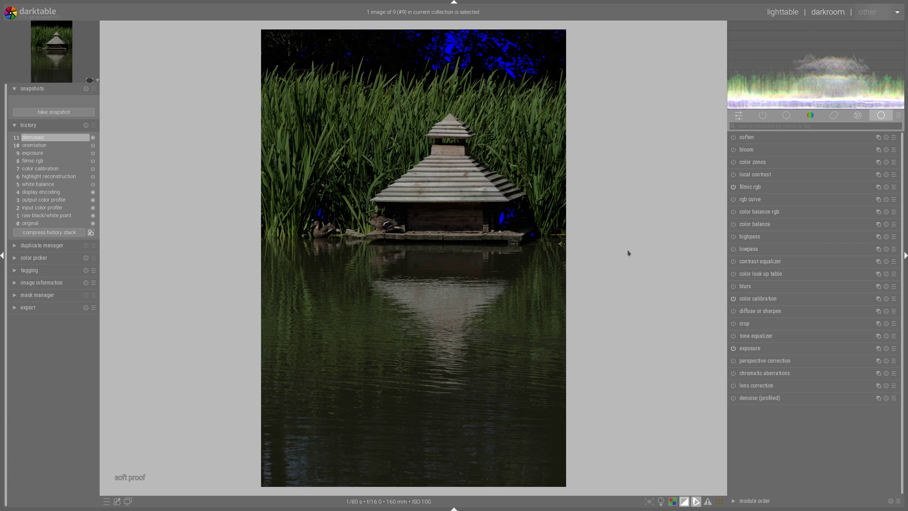
- Enable lens correction and chromatic aberrations on the duck house photo and set its exposure to 2.43 EV
{"action": "left_click", "coordinate": [733, 386]}
{"action": "left_click", "coordinate": [734, 374]}
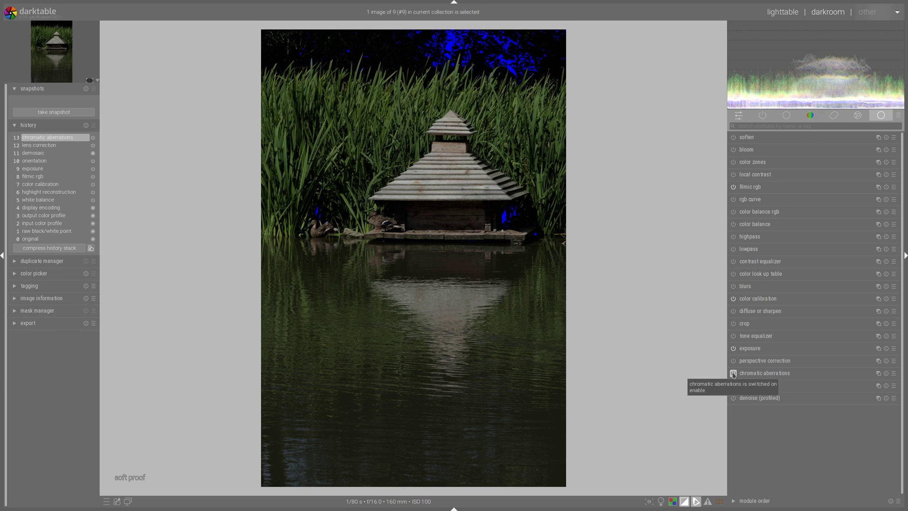
{"action": "left_click", "coordinate": [766, 348]}
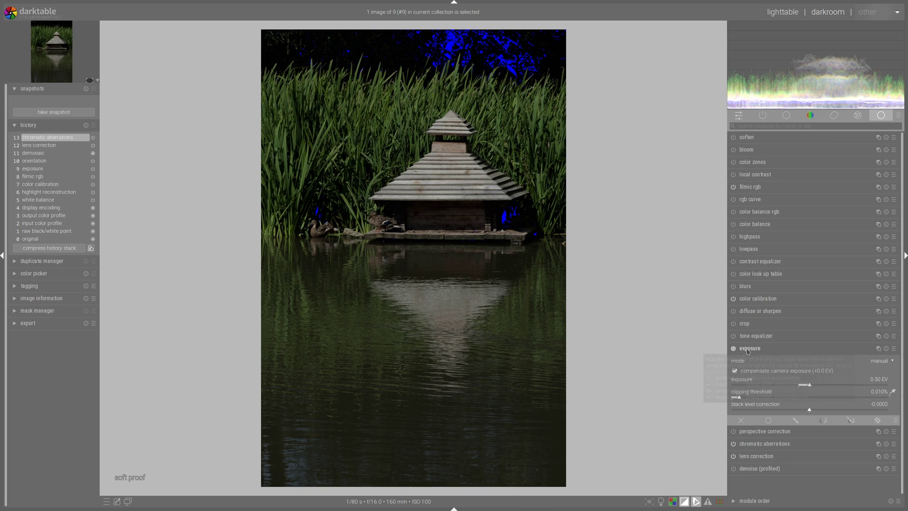
{"action": "left_click", "coordinate": [849, 385]}
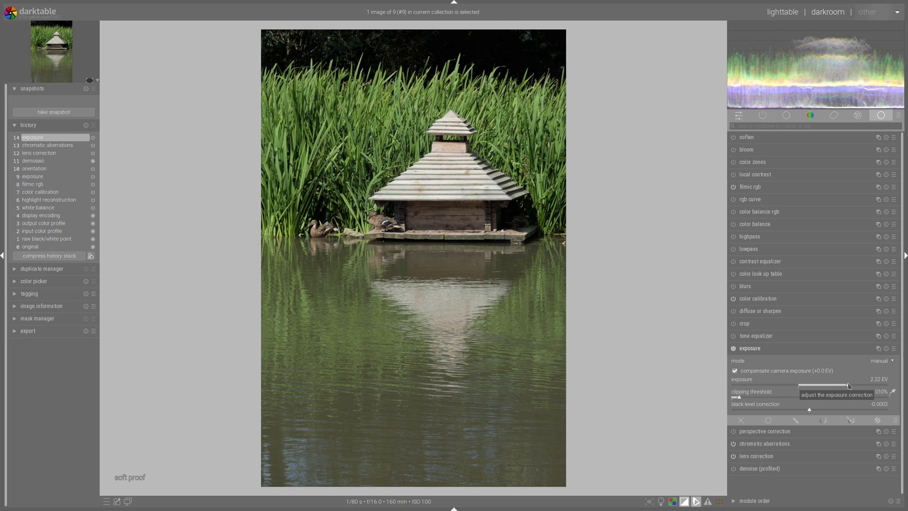
{"action": "left_click", "coordinate": [853, 385]}
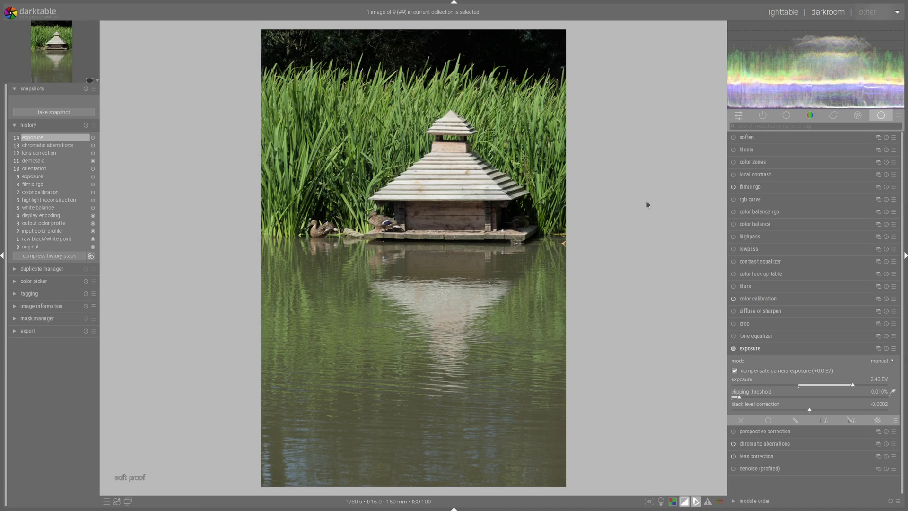
- In filmic rgb's scene settings, raise the white relative exposure and set the black relative exposure to -12.60 EV
{"action": "left_click", "coordinate": [755, 187]}
{"action": "left_click", "coordinate": [835, 310]}
{"action": "left_click", "coordinate": [752, 323]}
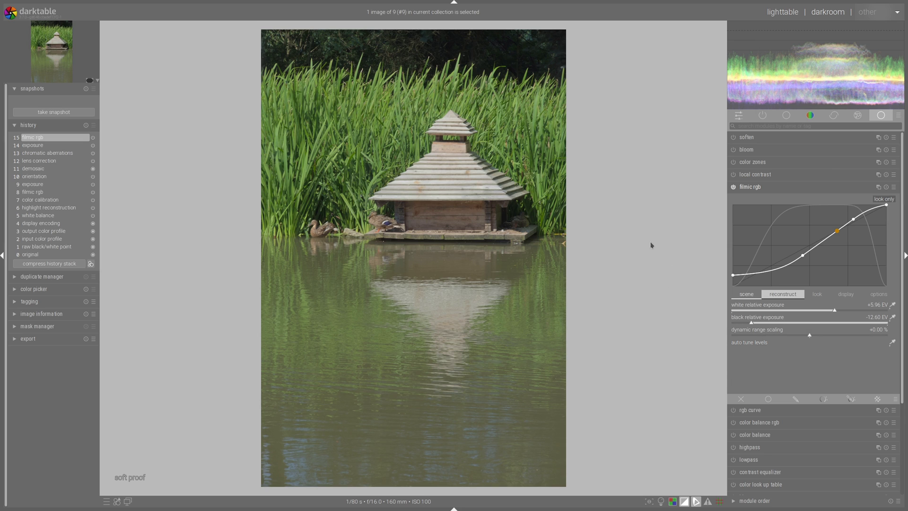
{"action": "left_click", "coordinate": [843, 312]}
- In filmic rgb's look settings, set contrast to 1.499 and shadows/highlights balance to -20.29 %, and collapse the module
{"action": "scroll", "coordinate": [795, 294], "scroll_direction": "down", "scroll_amount": 2}
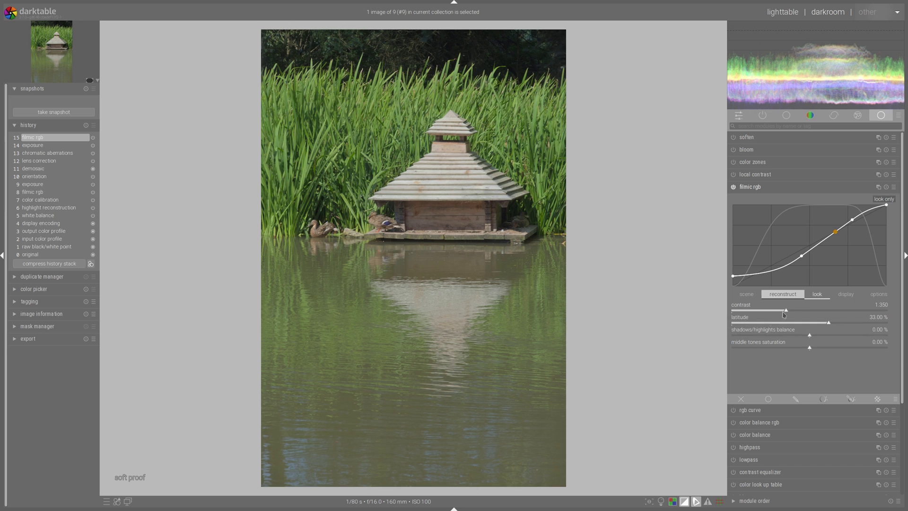
{"action": "left_click", "coordinate": [809, 310]}
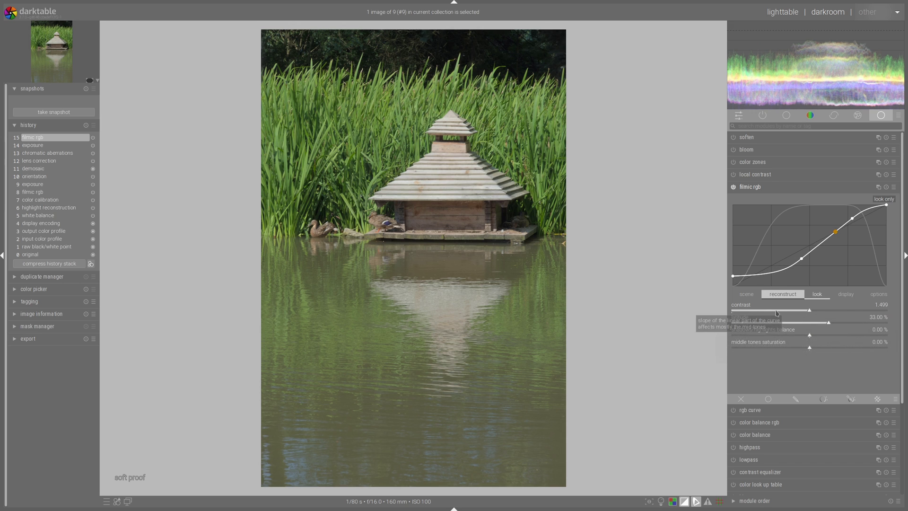
{"action": "left_click", "coordinate": [787, 339]}
{"action": "left_click_drag", "start_coordinate": [787, 338], "coordinate": [778, 338]}
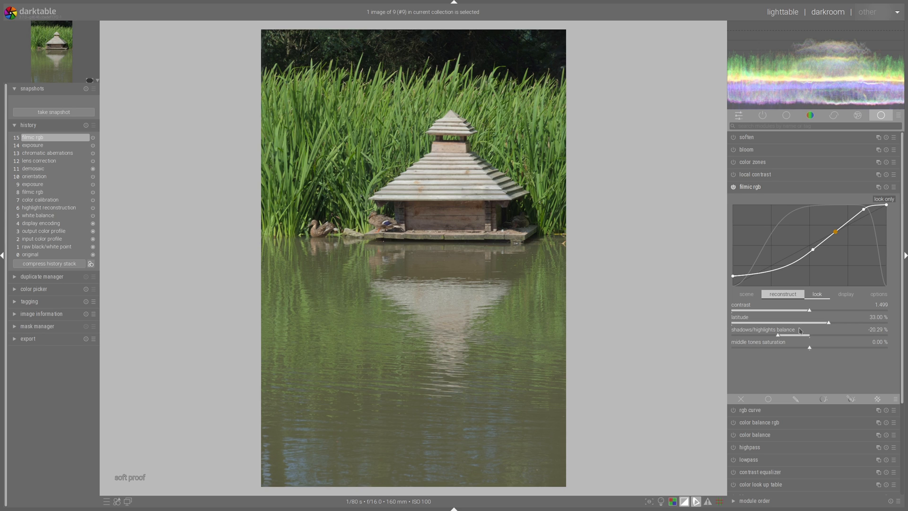
{"action": "left_click", "coordinate": [766, 188]}
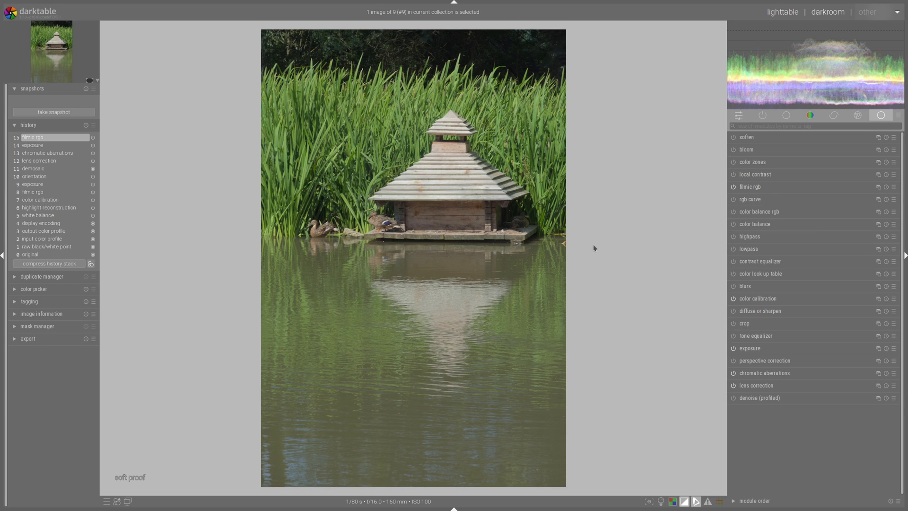
- In color balance rgb, set the global vibrance to 23.24 % and the global chroma to 19.61 %
{"action": "left_click", "coordinate": [770, 213]}
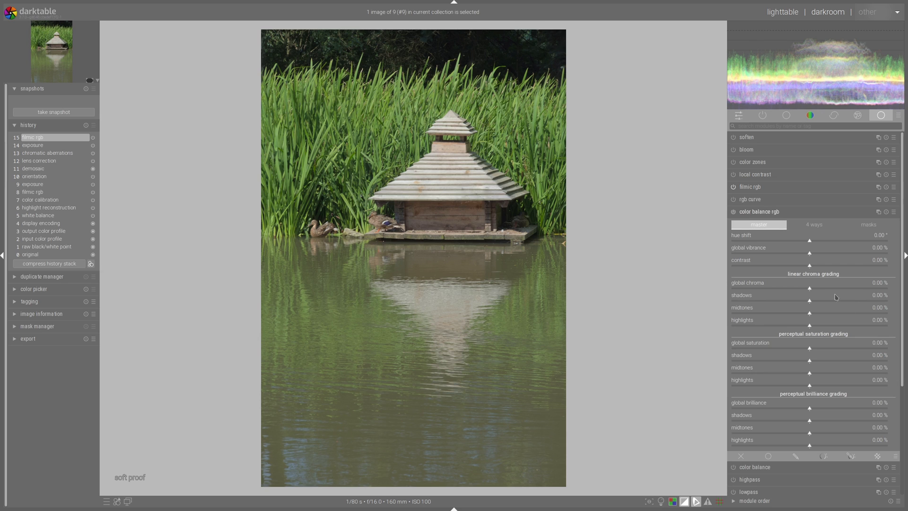
{"action": "left_click", "coordinate": [840, 256]}
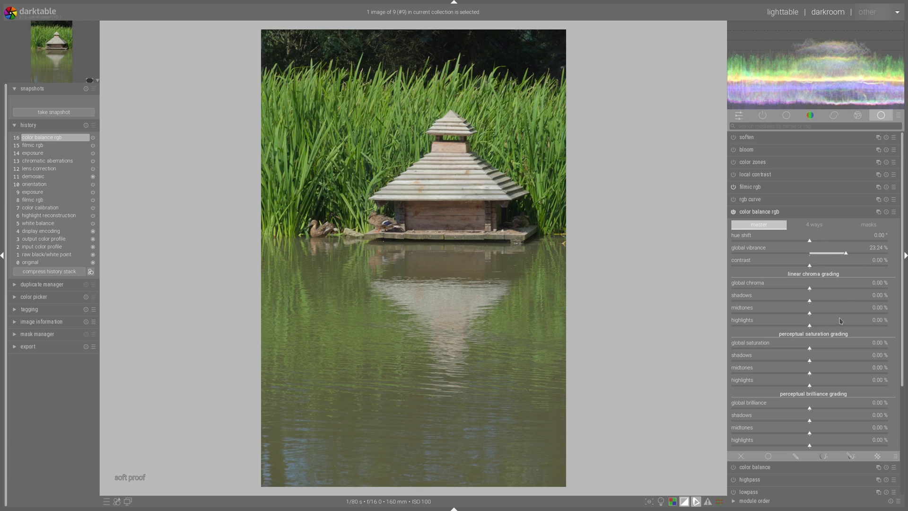
{"action": "left_click", "coordinate": [840, 288]}
- Set the perceptual saturation grading to 18.42 % for shadows, 9.35 % for midtones and -3.34 % for highlights
{"action": "left_click", "coordinate": [866, 361]}
{"action": "left_click", "coordinate": [824, 373]}
{"action": "left_click", "coordinate": [799, 386]}
{"action": "left_click", "coordinate": [840, 374]}
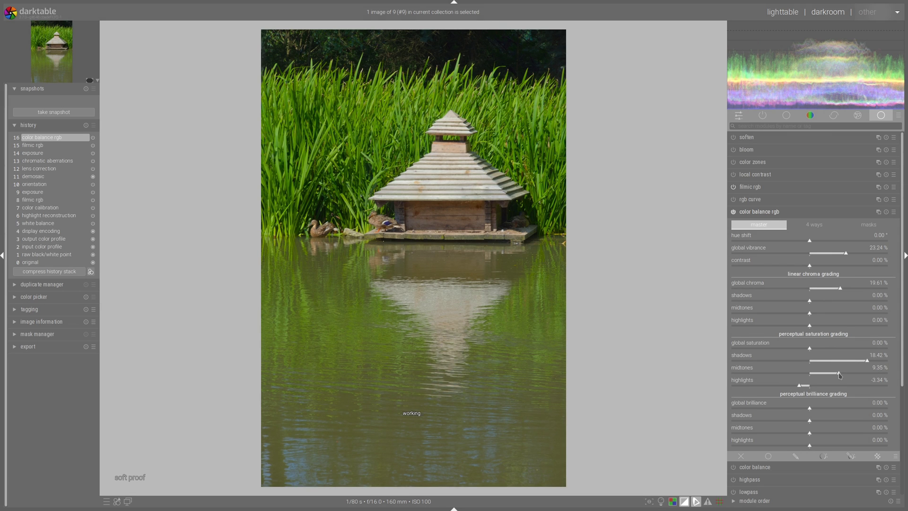
- Set the perceptual brilliance grading to -16.61 % globally, -5.27 % for shadows, 4.59 % for midtones and 15.36 % for highlights
{"action": "scroll", "coordinate": [840, 362], "scroll_direction": "down", "scroll_amount": 3}
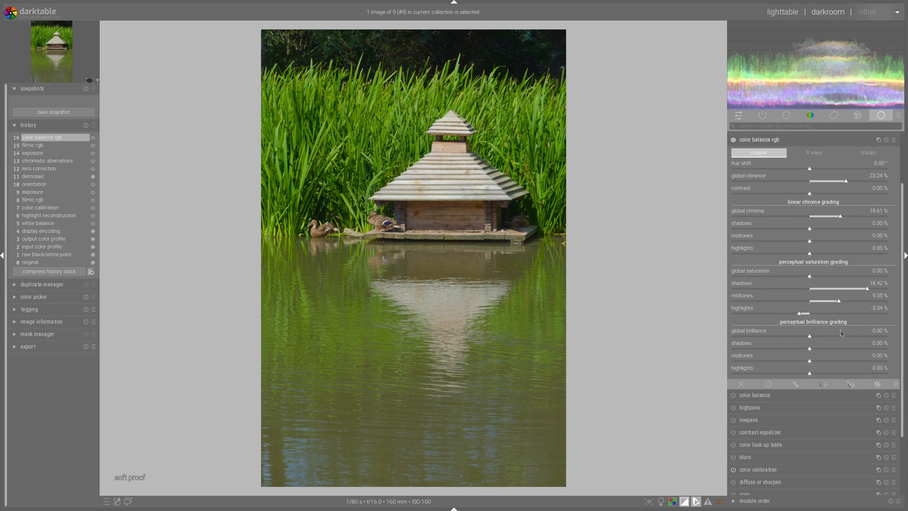
{"action": "left_click", "coordinate": [857, 374]}
{"action": "left_click", "coordinate": [824, 361]}
{"action": "left_click", "coordinate": [758, 336]}
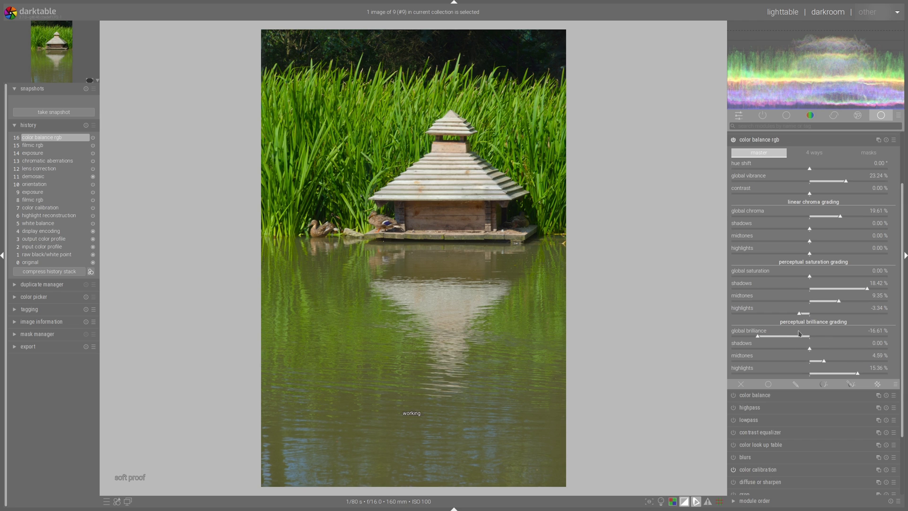
{"action": "left_click", "coordinate": [794, 349]}
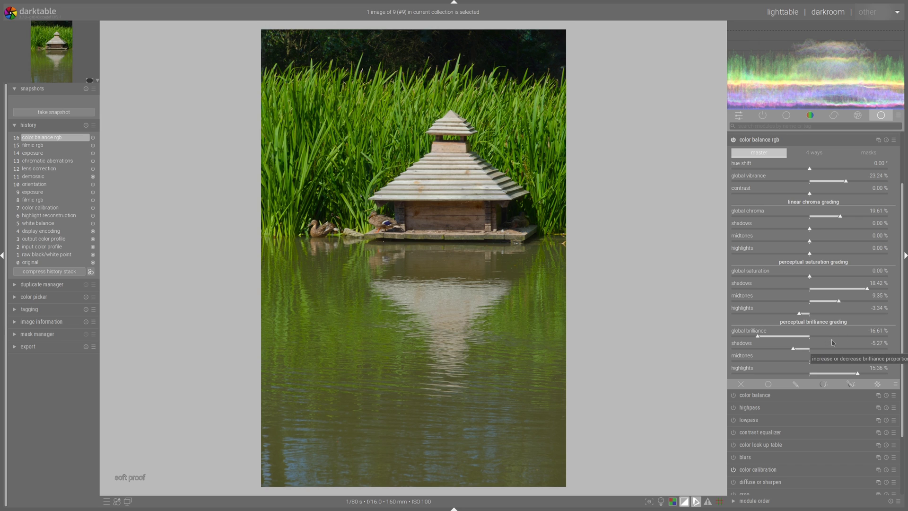
- Compare the duck house photo with color balance rgb off and on, leave it enabled, and collapse the module
{"action": "scroll", "coordinate": [832, 342], "scroll_direction": "up", "scroll_amount": 3}
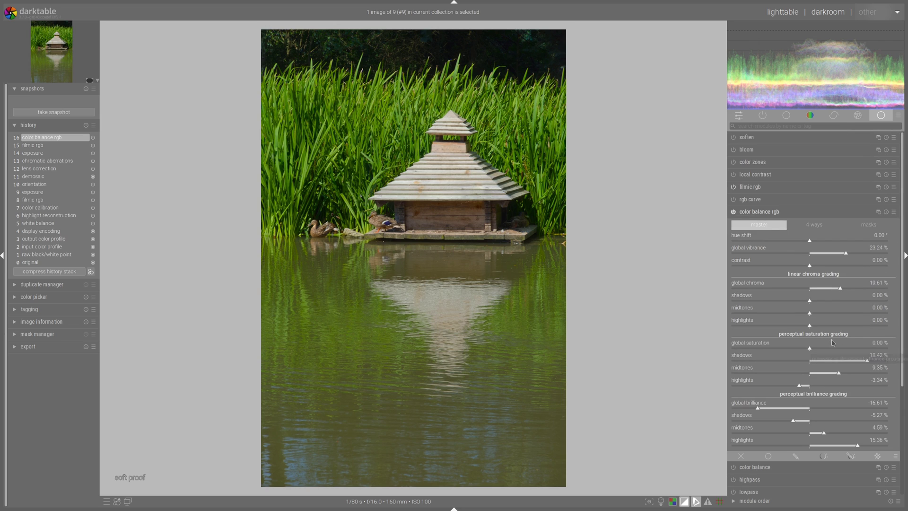
{"action": "left_click", "coordinate": [732, 212]}
{"action": "left_click", "coordinate": [732, 212]}
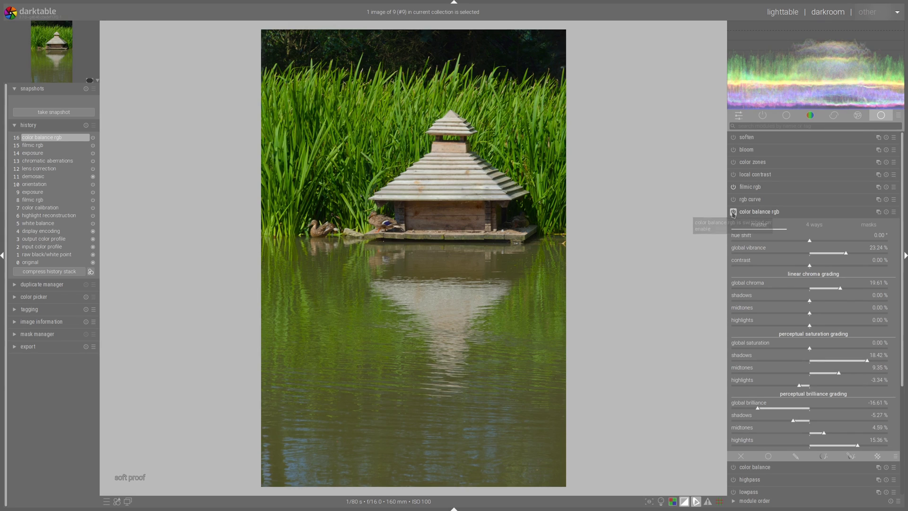
{"action": "left_click", "coordinate": [733, 211]}
{"action": "left_click", "coordinate": [733, 212]}
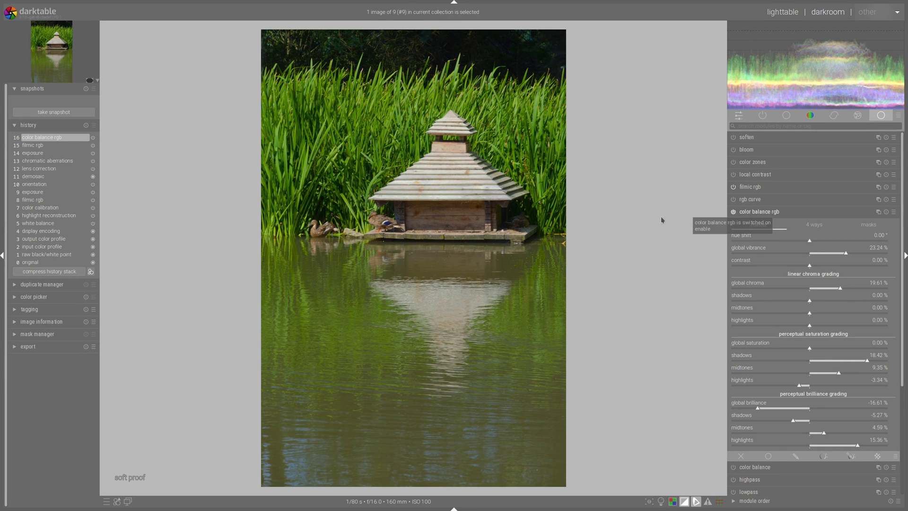
{"action": "left_click", "coordinate": [766, 214]}
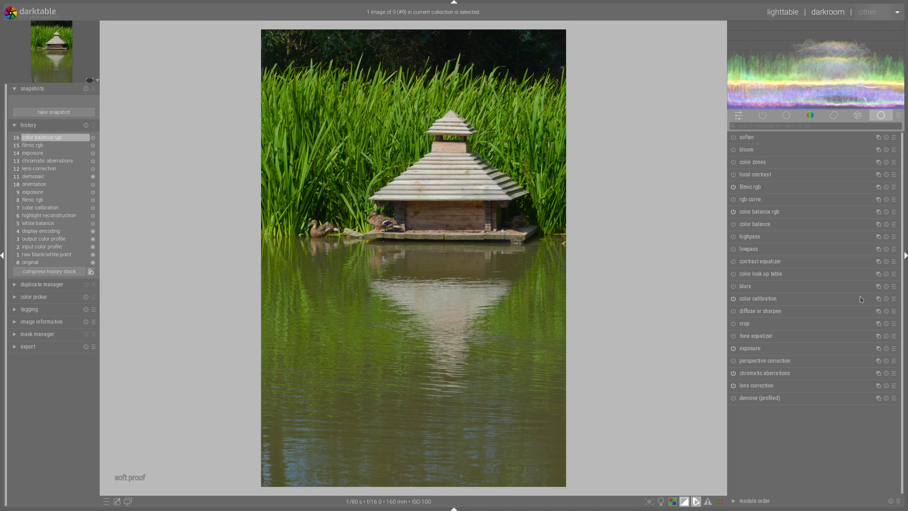
- Add a second color calibration instance and set its brightness input G to -0.678 and input R to 0.537
{"action": "left_click", "coordinate": [878, 298]}
{"action": "left_click", "coordinate": [848, 307]}
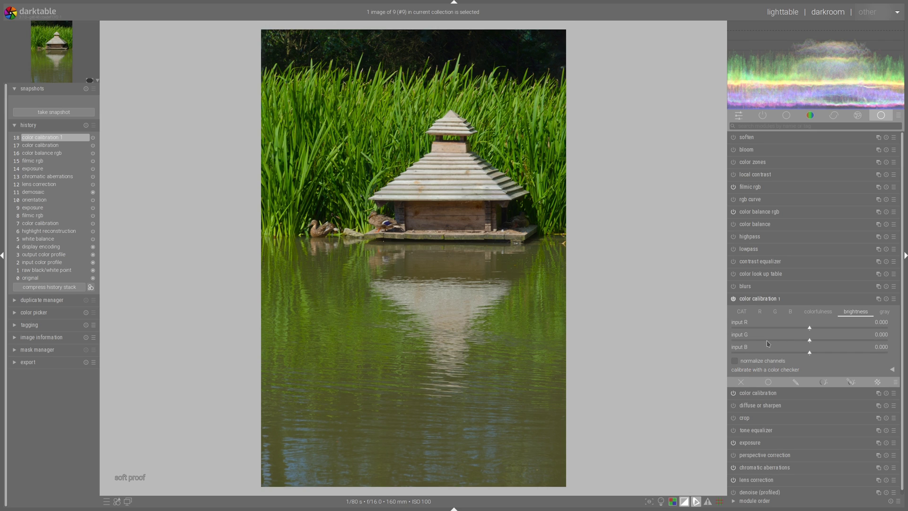
{"action": "left_click", "coordinate": [768, 340]}
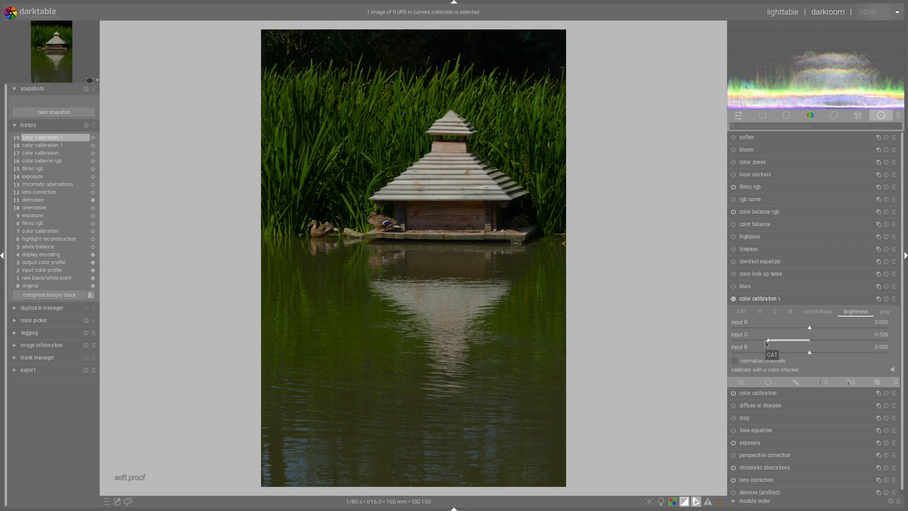
{"action": "left_click", "coordinate": [757, 341]}
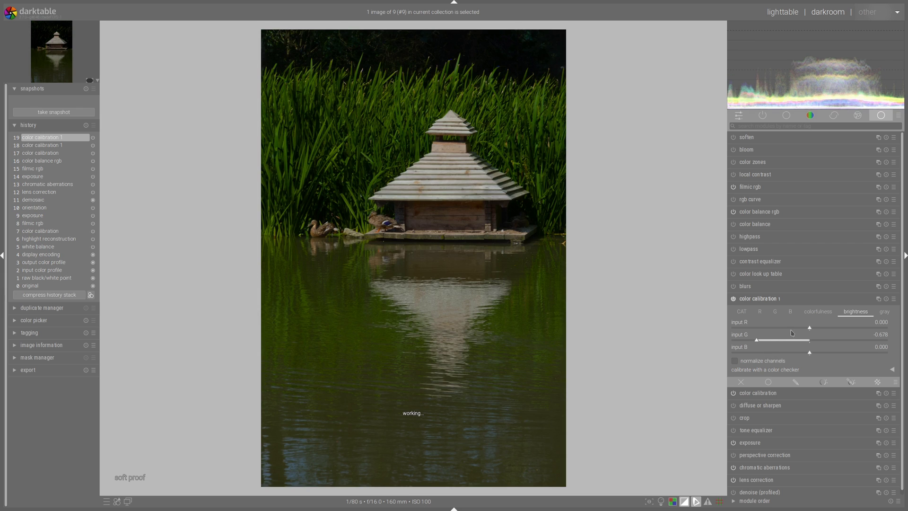
{"action": "left_click", "coordinate": [840, 328]}
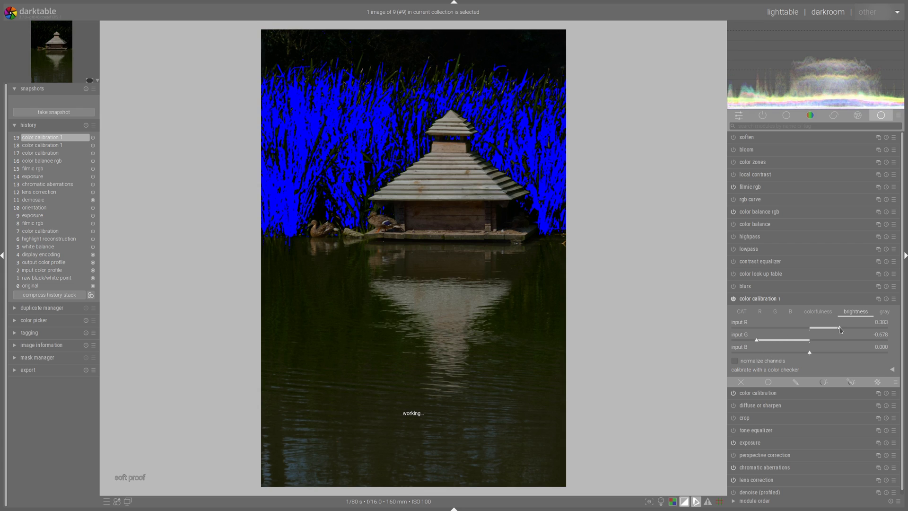
{"action": "left_click", "coordinate": [851, 330]}
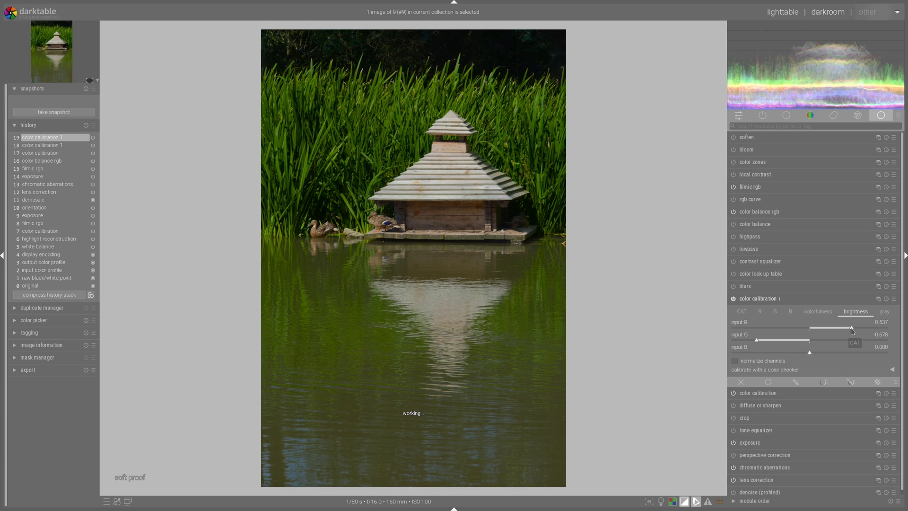
{"action": "left_click", "coordinate": [858, 328]}
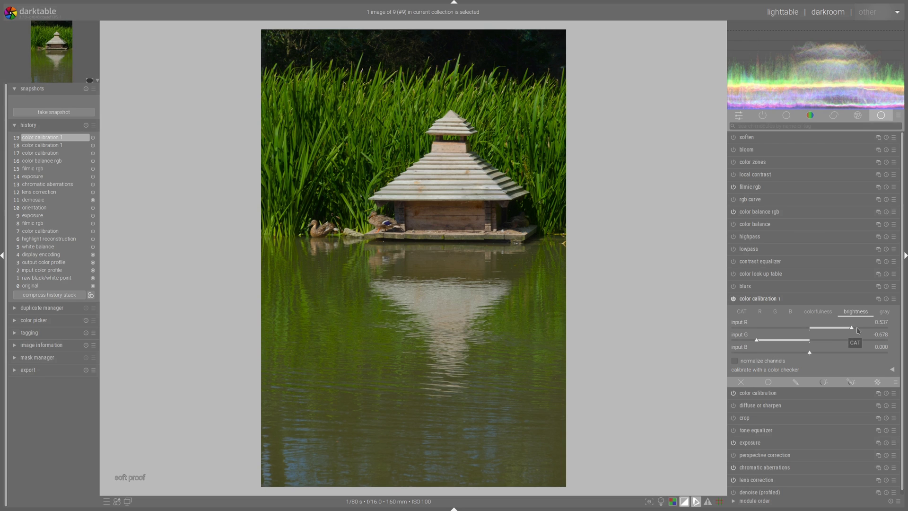
- Set the second color calibration's brightness to input R 0.846, input G -0.782 and input B -0.256, then collapse the module
{"action": "left_click", "coordinate": [790, 353]}
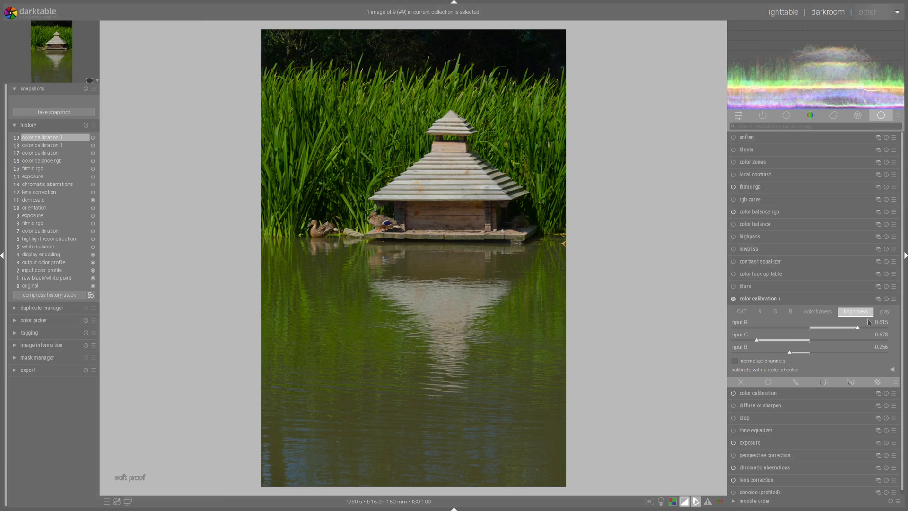
{"action": "left_click", "coordinate": [869, 329]}
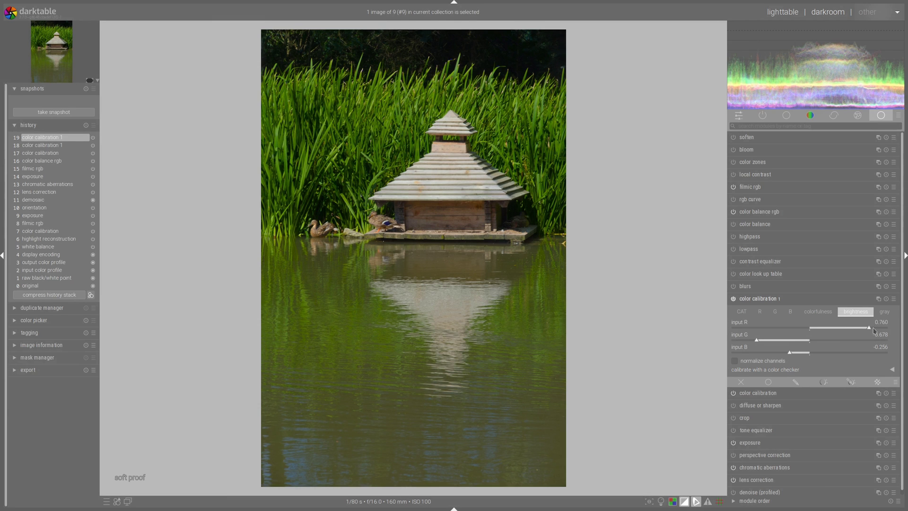
{"action": "left_click", "coordinate": [733, 299]}
{"action": "left_click", "coordinate": [734, 299]}
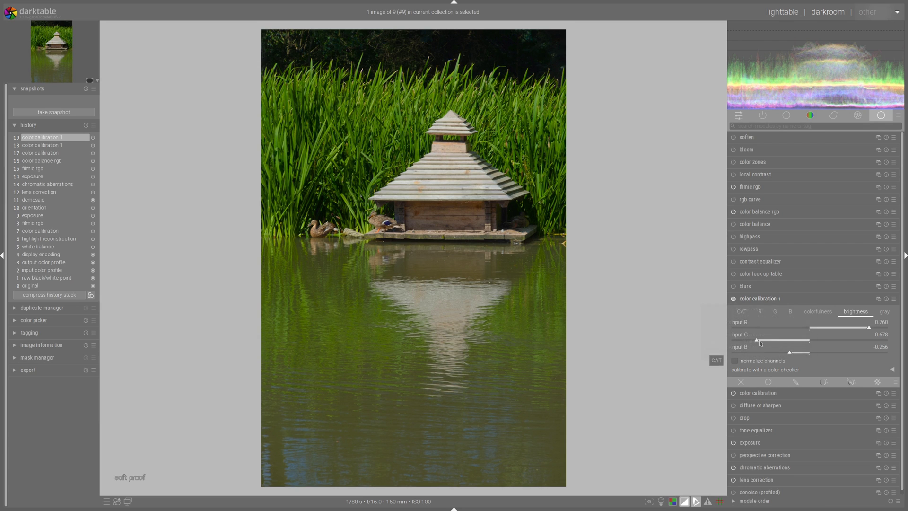
{"action": "left_click", "coordinate": [748, 340]}
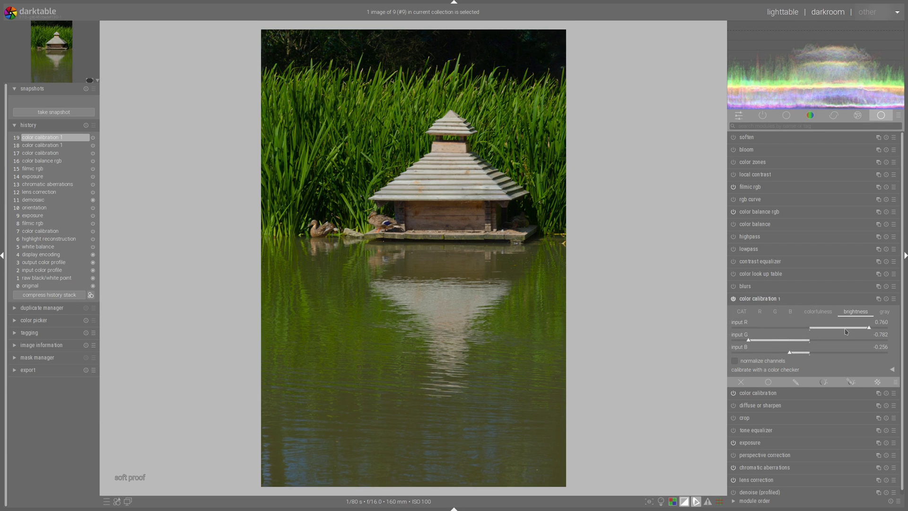
{"action": "left_click", "coordinate": [875, 330]}
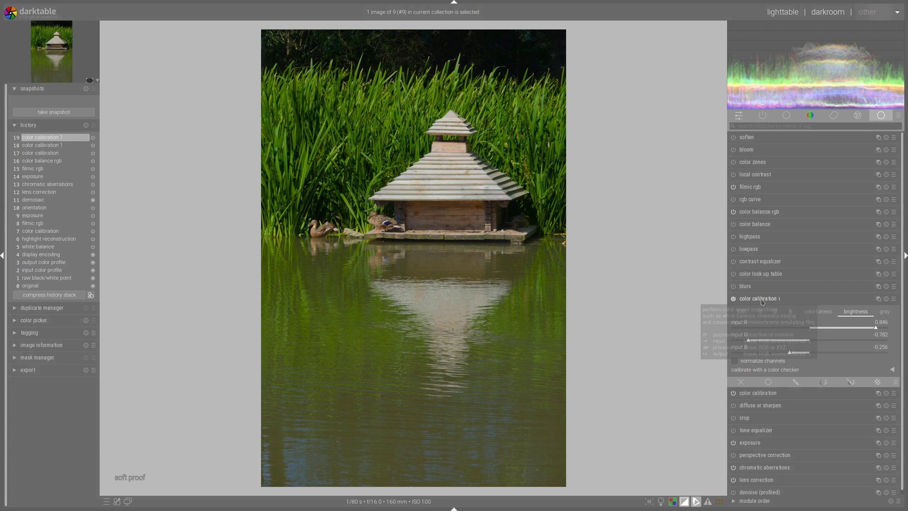
{"action": "left_click", "coordinate": [762, 300]}
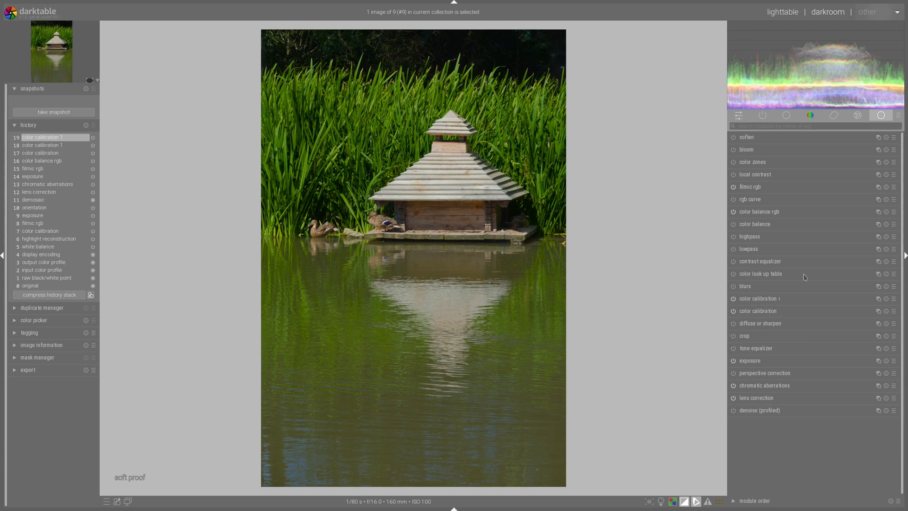
- Enable local contrast and limit it with a drawn and parametric mask whose L input range is 0, 41.0, 100, 100
{"action": "left_click", "coordinate": [733, 175]}
{"action": "left_click", "coordinate": [766, 175]}
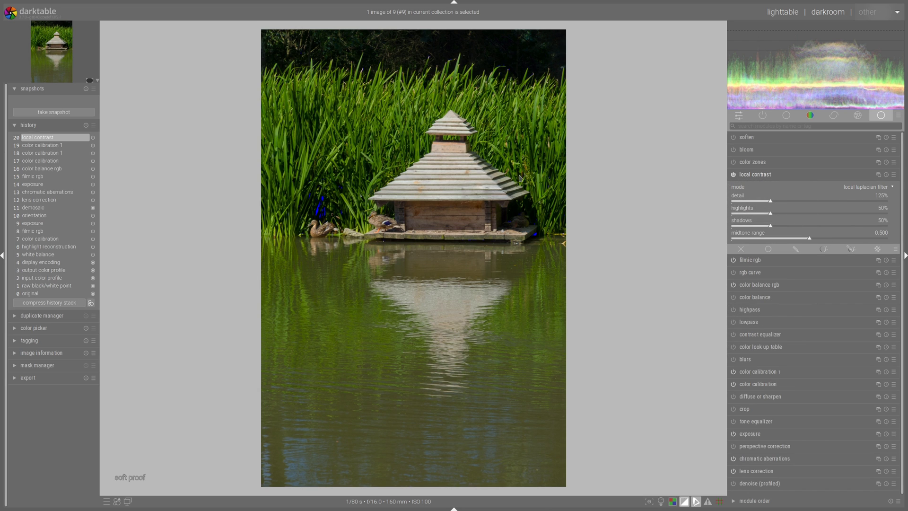
{"action": "left_click", "coordinate": [851, 249]}
{"action": "left_click", "coordinate": [797, 336]}
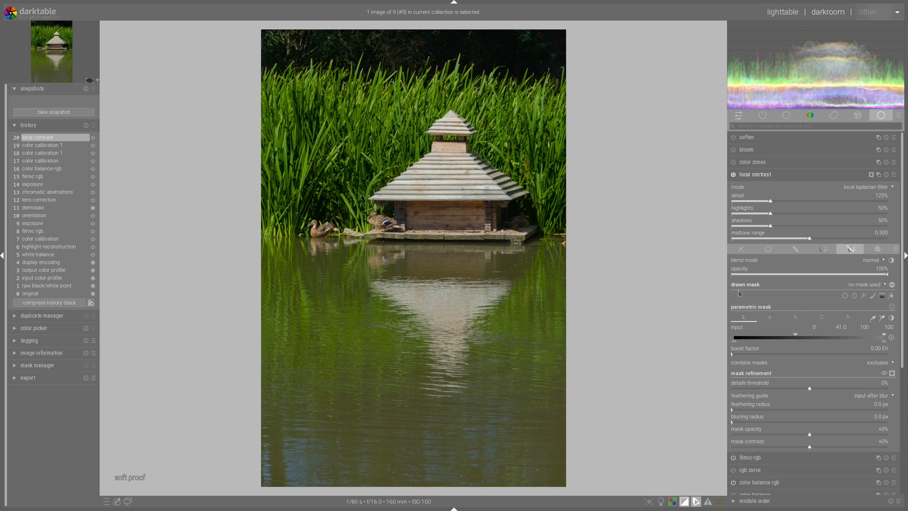
{"action": "left_click", "coordinate": [778, 177]}
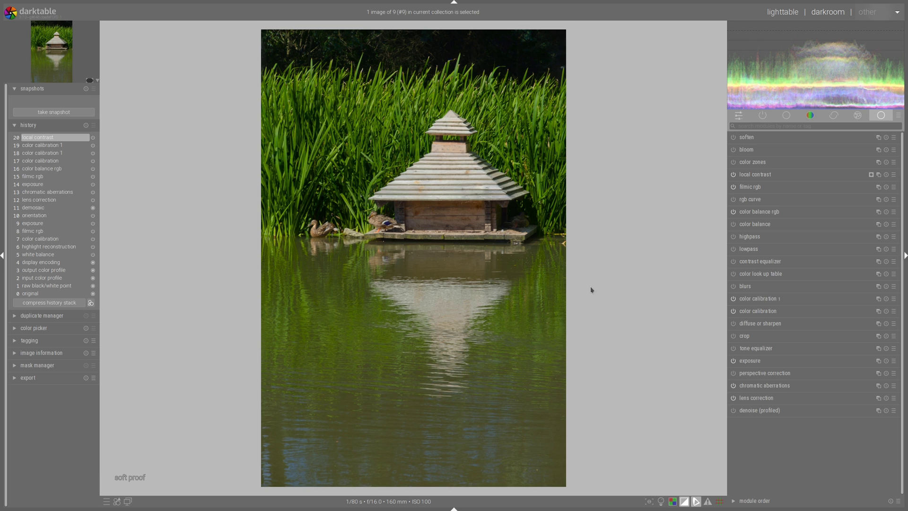
- Lower the lightness of the dark green patch #3 to -8.84 in the color look up table
{"action": "left_click", "coordinate": [749, 274]}
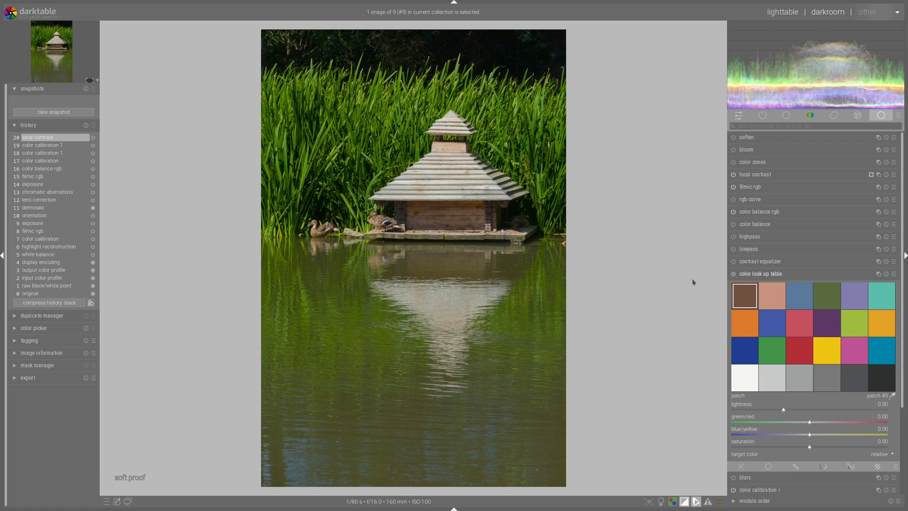
{"action": "left_click", "coordinate": [831, 297]}
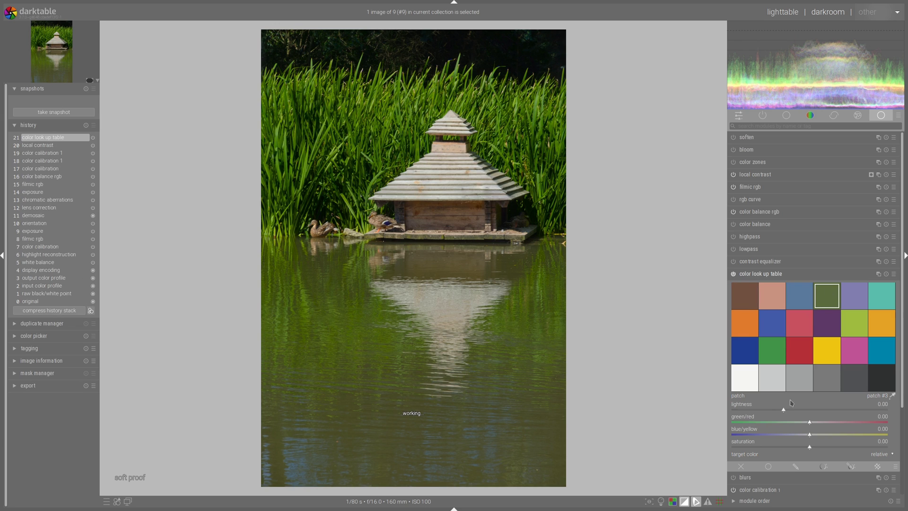
{"action": "left_click", "coordinate": [781, 410]}
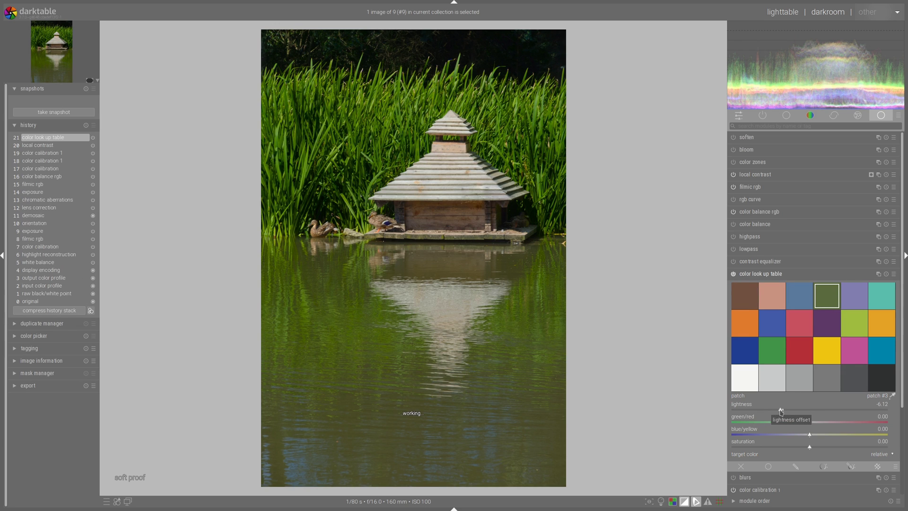
{"action": "scroll", "coordinate": [781, 410], "scroll_direction": "down", "scroll_amount": 1}
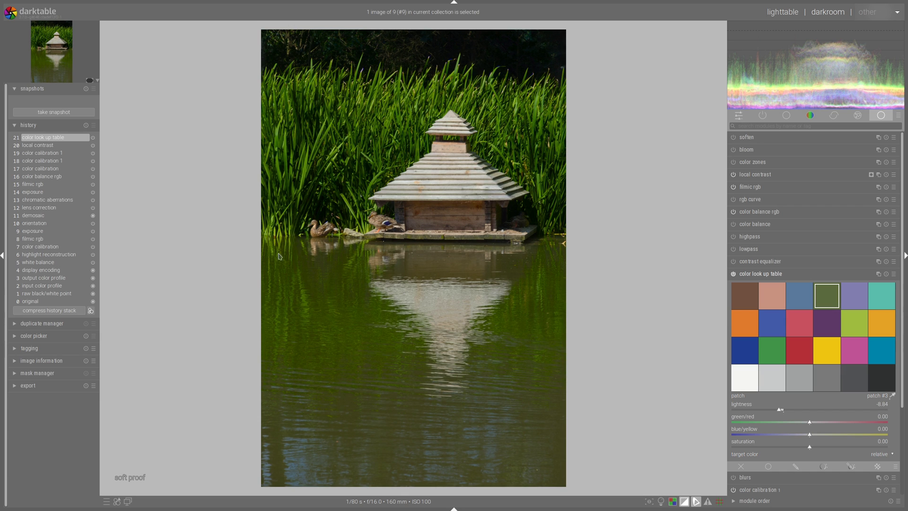
- Replace patch #10 with a color sampled from the reeds, set its lightness to -21.77, and compare the module off and on
{"action": "scroll", "coordinate": [282, 241], "scroll_direction": "up", "scroll_amount": 3}
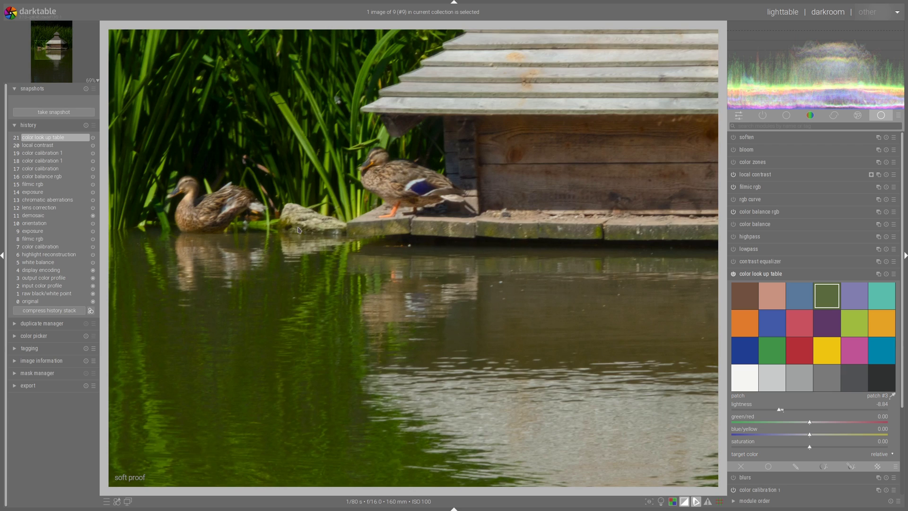
{"action": "left_click_drag", "start_coordinate": [299, 231], "coordinate": [335, 253]}
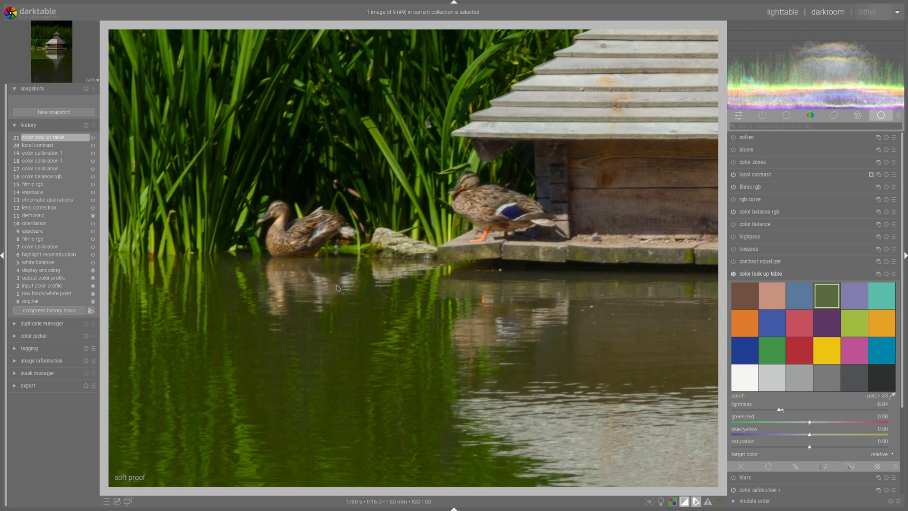
{"action": "left_click", "coordinate": [893, 395]}
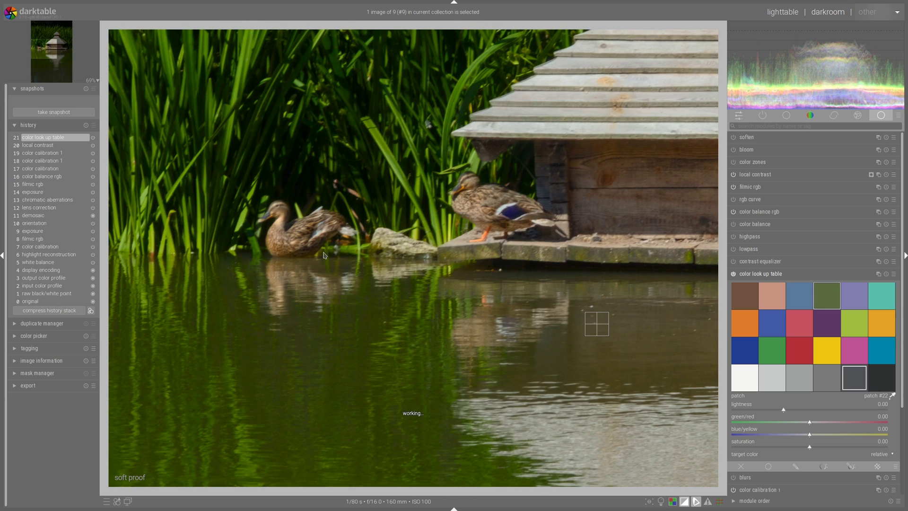
{"action": "left_click", "coordinate": [153, 239]}
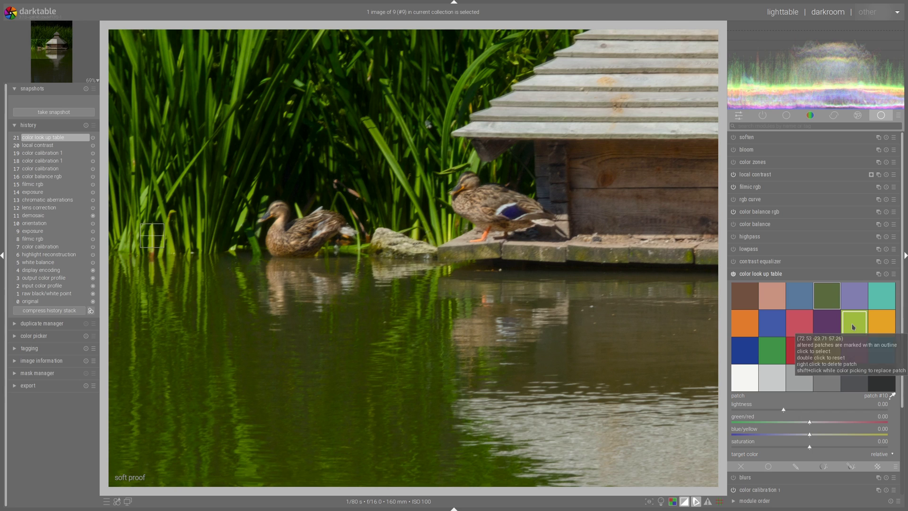
{"action": "scroll", "coordinate": [852, 323], "scroll_direction": "up", "scroll_amount": 1}
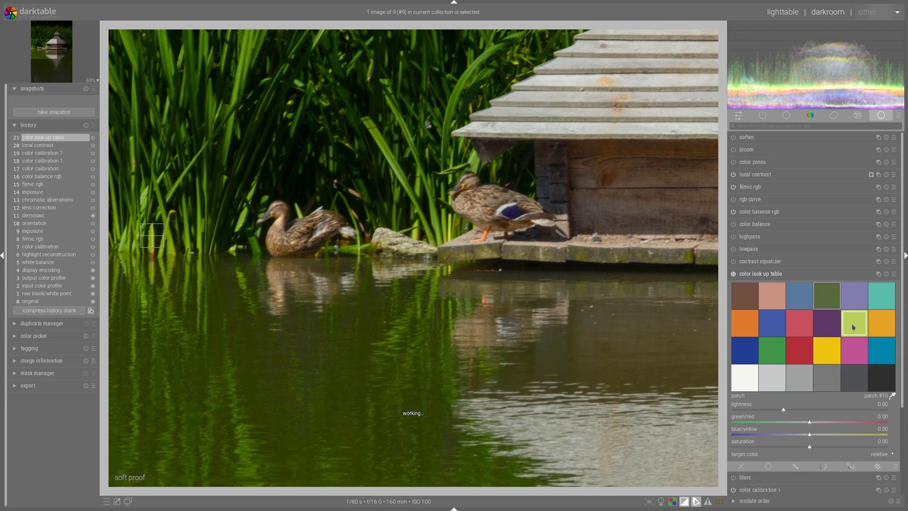
{"action": "left_click_drag", "start_coordinate": [779, 411], "coordinate": [773, 411]}
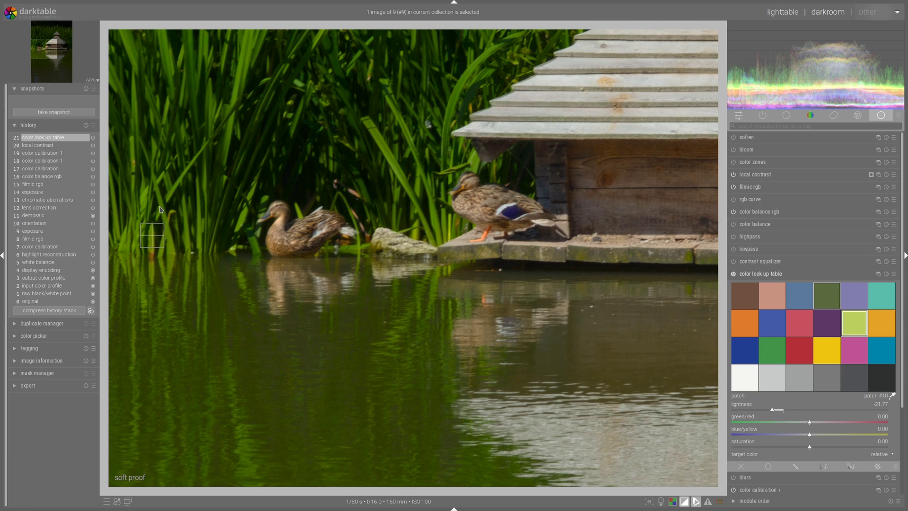
{"action": "left_click", "coordinate": [734, 274]}
{"action": "left_click", "coordinate": [733, 274]}
- Raise the lightness of the brown patch #0 to 6.80 in the color look up table
{"action": "left_click", "coordinate": [744, 298]}
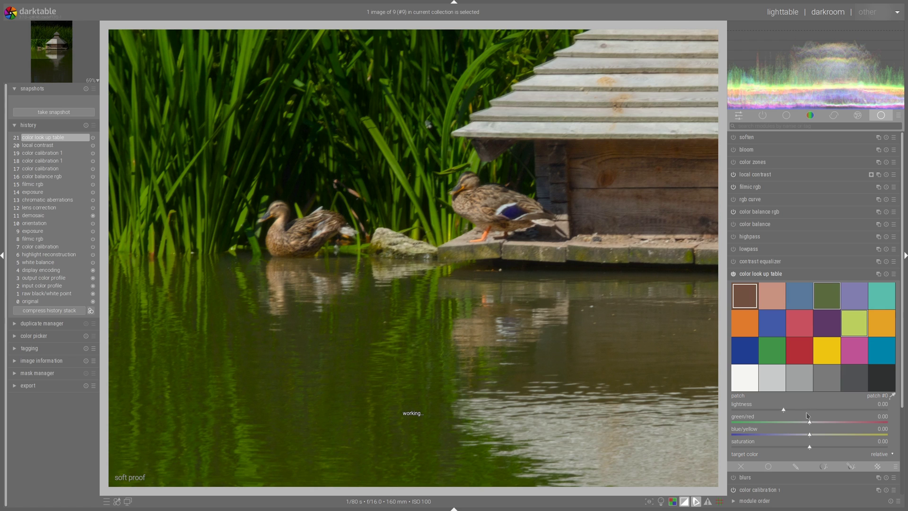
{"action": "left_click", "coordinate": [786, 411]}
{"action": "left_click", "coordinate": [786, 412]}
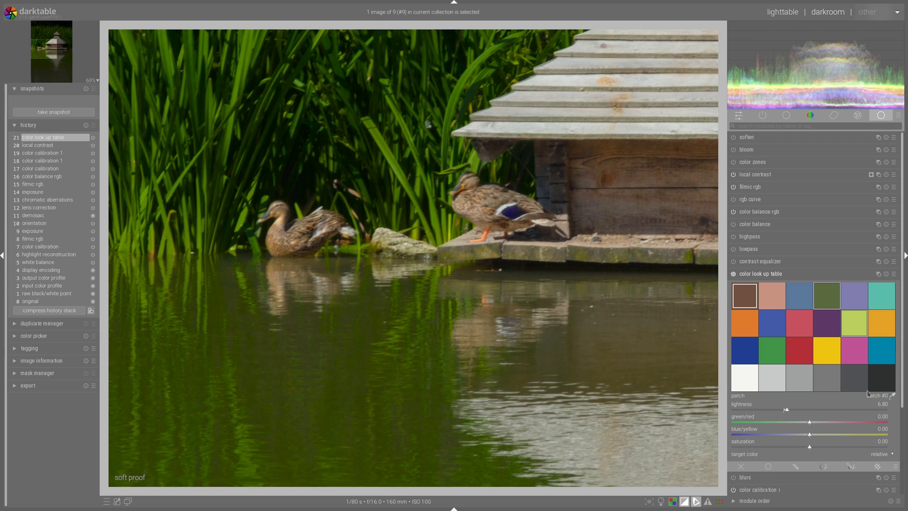
- Replace patch #1 with a color sampled from the swimming duck and set its lightness to 8.16
{"action": "left_click", "coordinate": [893, 398]}
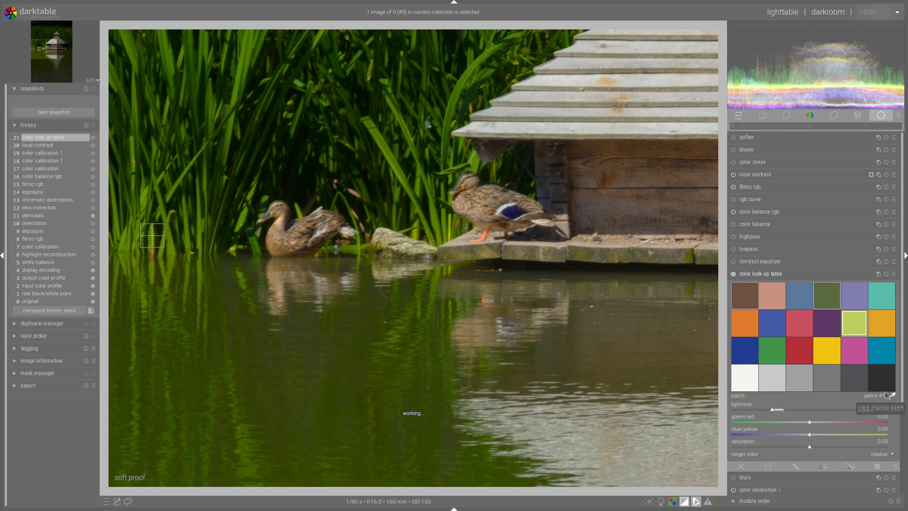
{"action": "left_click", "coordinate": [276, 236]}
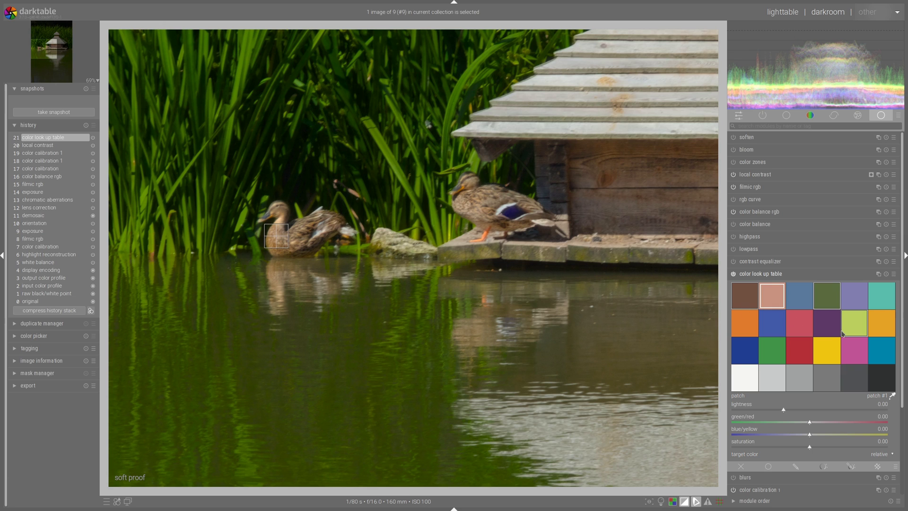
{"action": "double_click", "coordinate": [771, 296]}
{"action": "left_click_drag", "start_coordinate": [783, 410], "coordinate": [788, 413]}
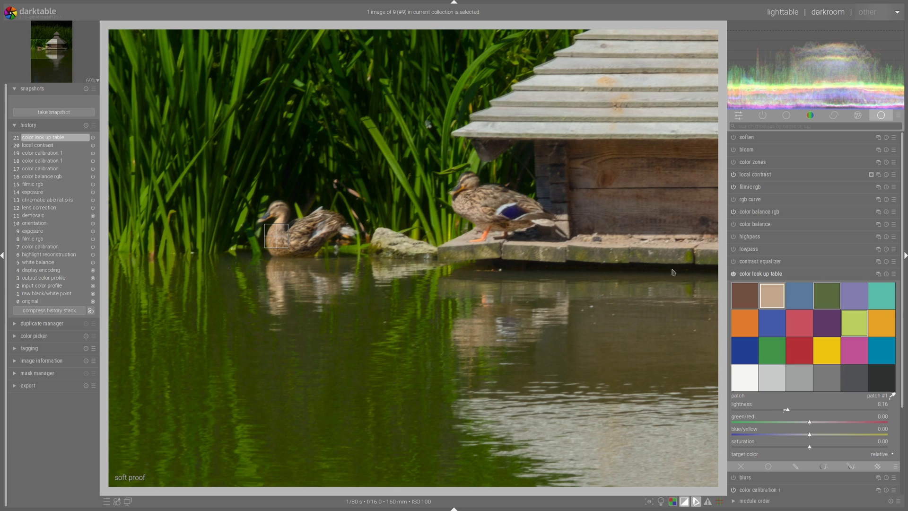
- Compare the photo with the color look up table off and on, leave it enabled, and collapse the module
{"action": "left_click", "coordinate": [733, 275]}
{"action": "left_click", "coordinate": [733, 275]}
{"action": "scroll", "coordinate": [528, 238], "scroll_direction": "up", "scroll_amount": 1}
{"action": "scroll", "coordinate": [529, 240], "scroll_direction": "down", "scroll_amount": 3}
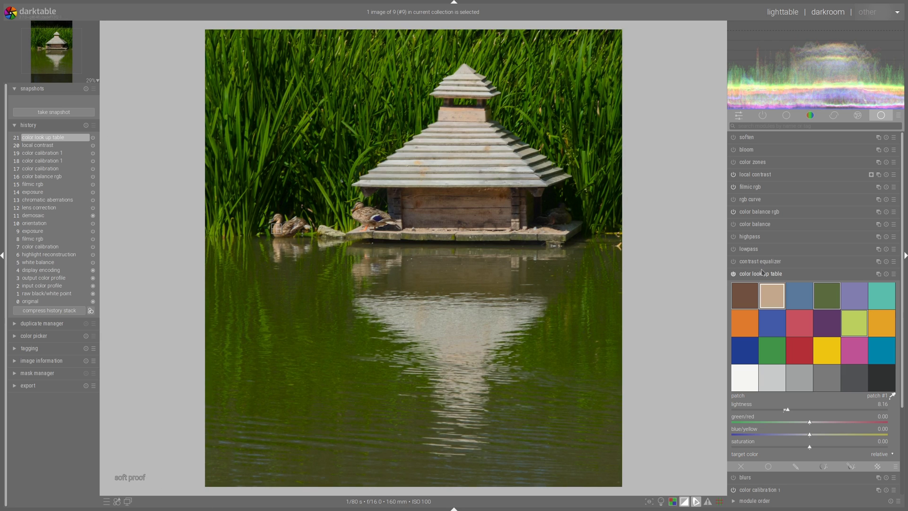
{"action": "key", "text": "Escape"}
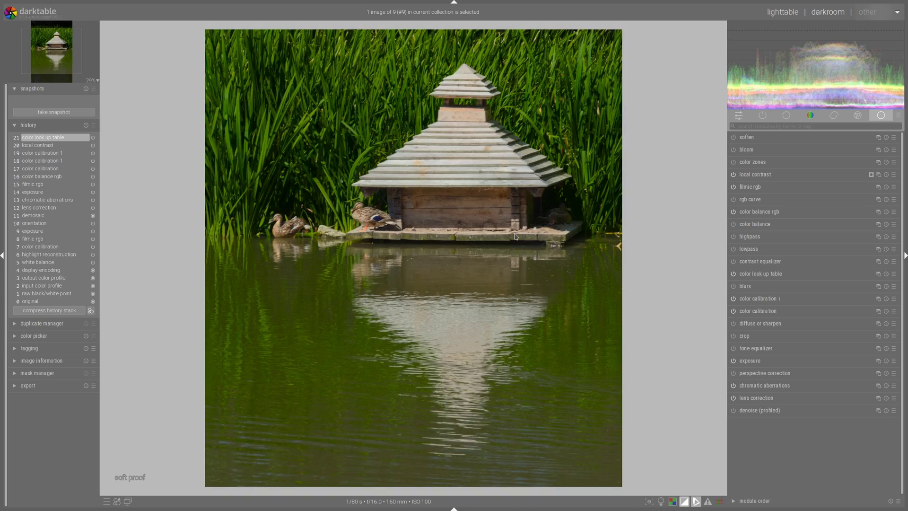
{"action": "scroll", "coordinate": [448, 170], "scroll_direction": "down", "scroll_amount": 1}
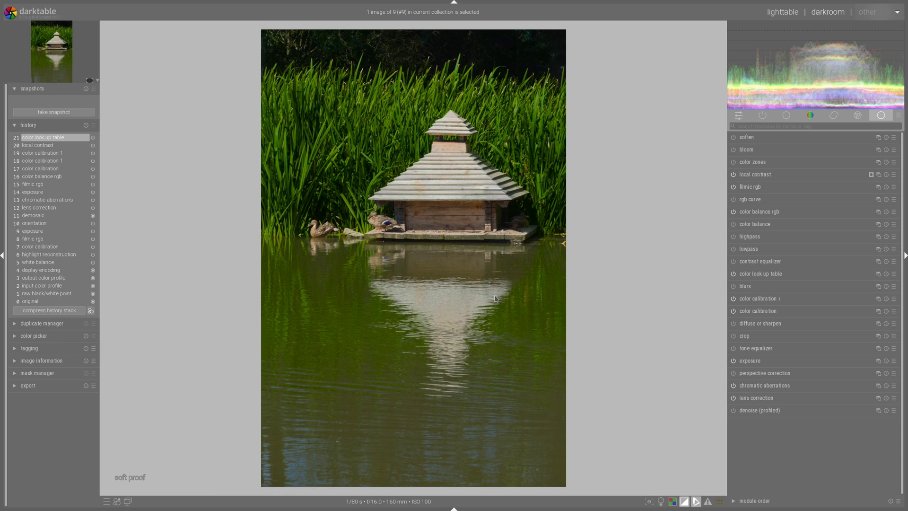
- Lower the whole luma curve of the contrast equalizer evenly toward smooth, from coarse to fine details
{"action": "left_click", "coordinate": [761, 262]}
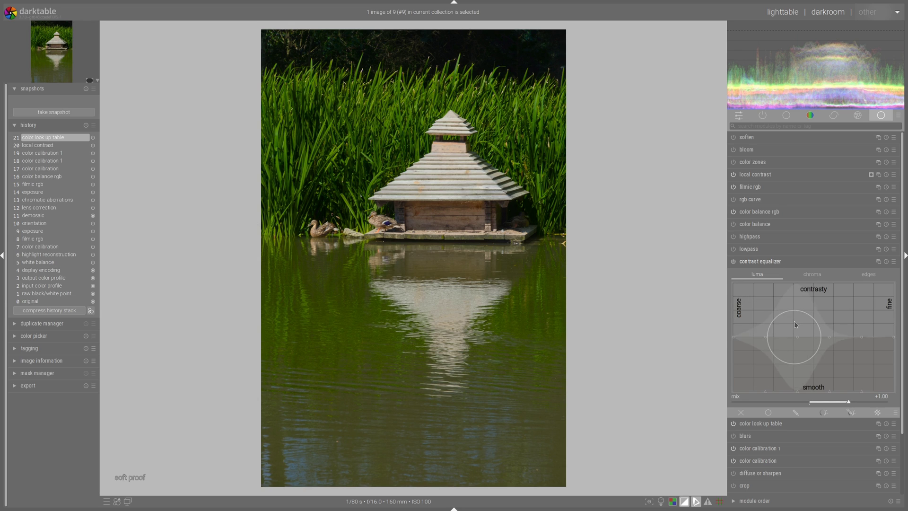
{"action": "scroll", "coordinate": [820, 320], "scroll_direction": "down", "scroll_amount": 5}
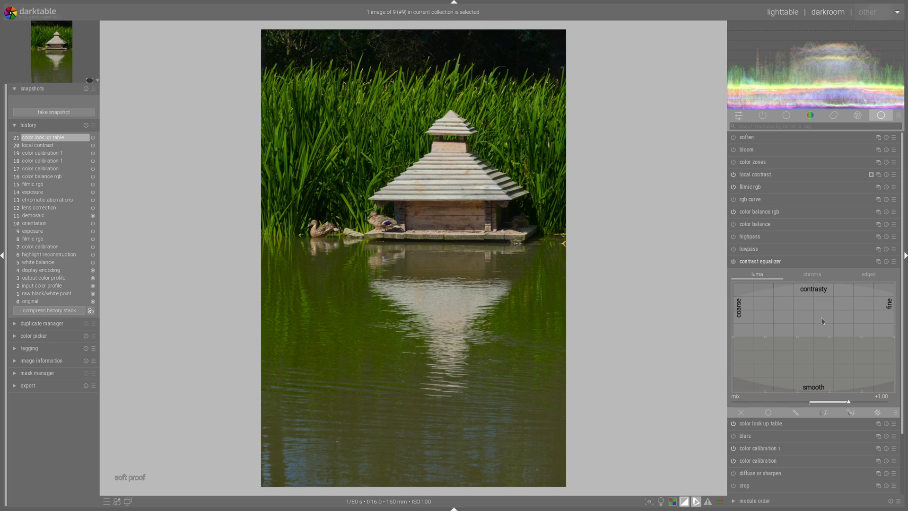
{"action": "left_click_drag", "start_coordinate": [821, 319], "coordinate": [821, 328]}
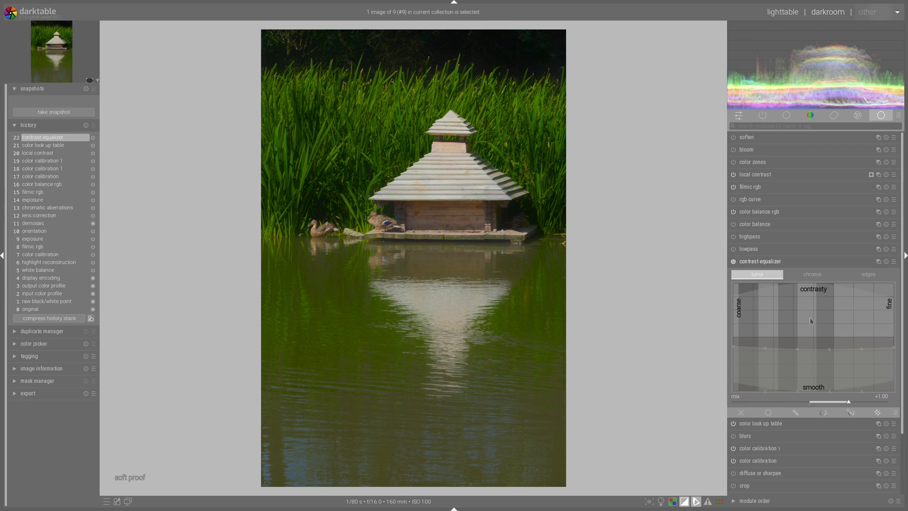
{"action": "left_click_drag", "start_coordinate": [811, 313], "coordinate": [811, 315]}
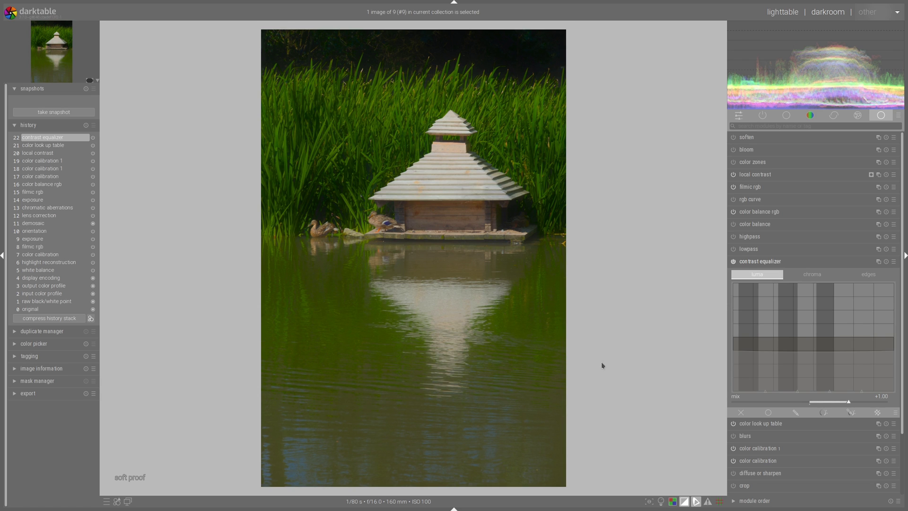
{"action": "left_click", "coordinate": [812, 274]}
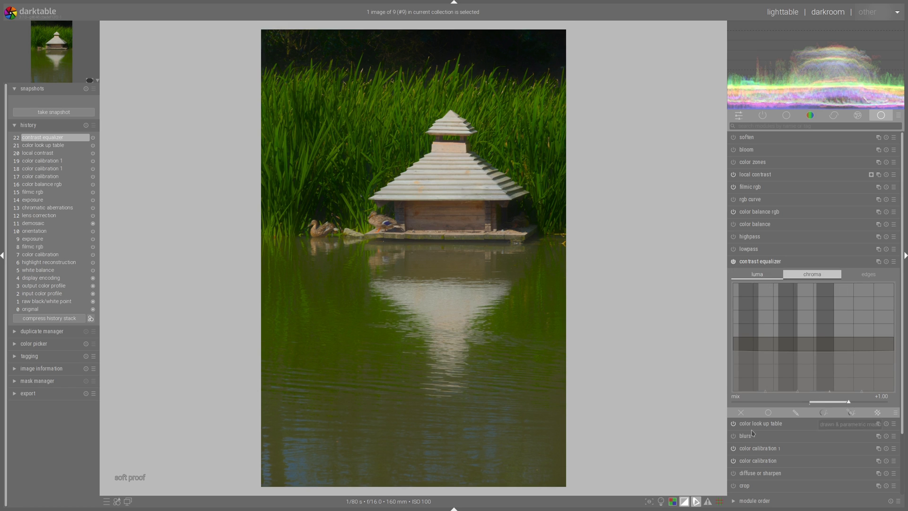
- Add a drawn and parametric mask to the contrast equalizer, display it, and set its details threshold to 36 %
{"action": "left_click", "coordinate": [851, 413]}
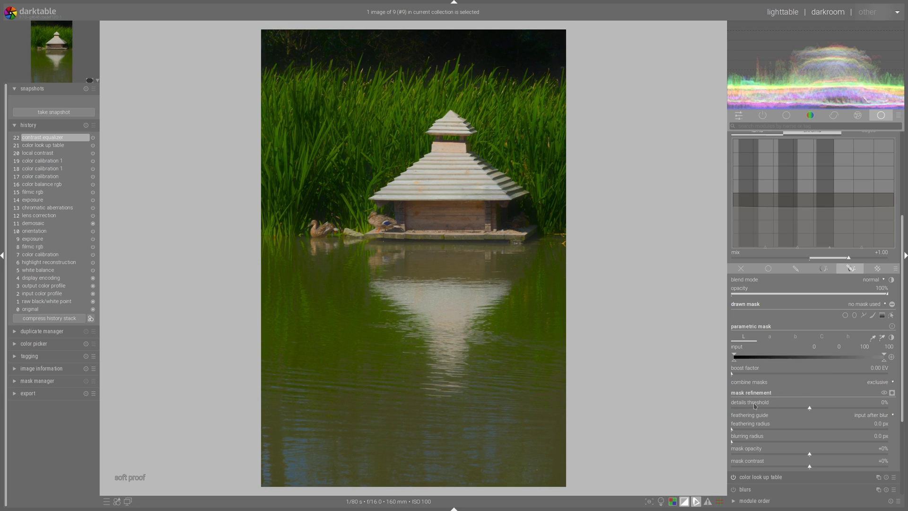
{"action": "left_click", "coordinate": [891, 393]}
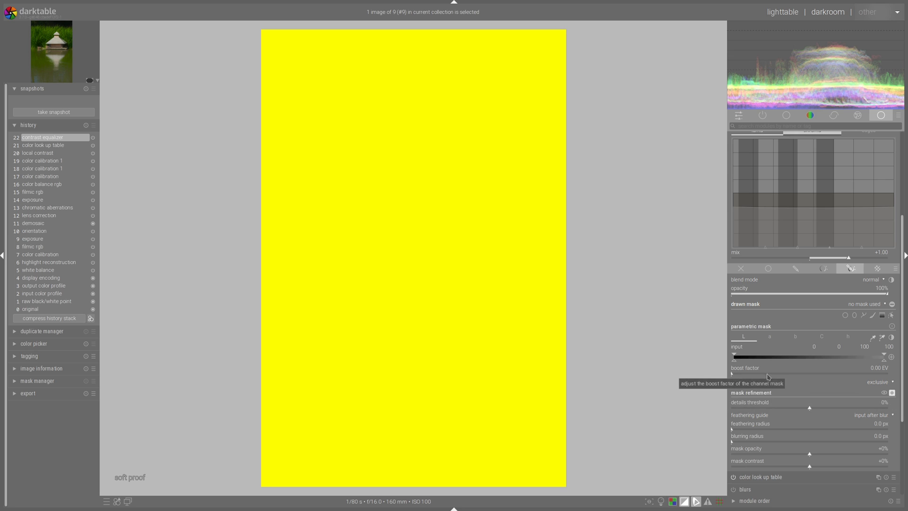
{"action": "left_click", "coordinate": [838, 409]}
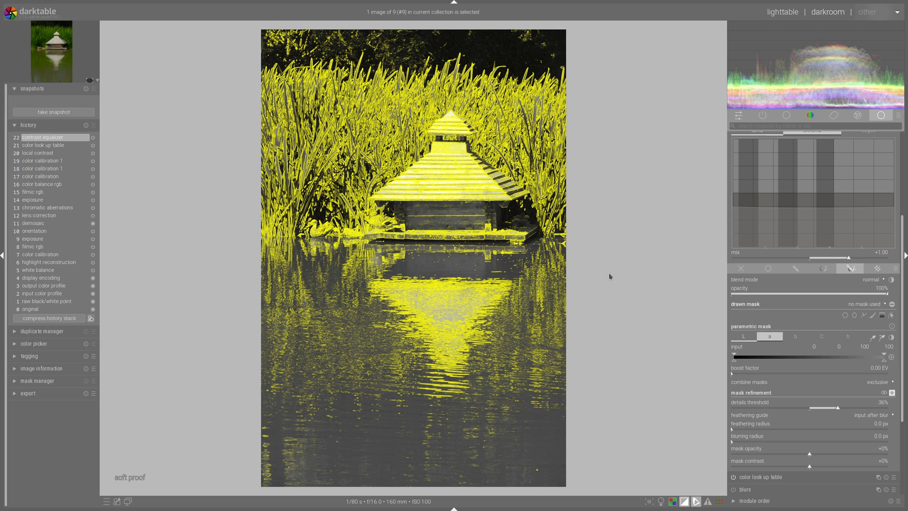
- Set the contrast equalizer mask's details threshold to 30 % and feathering radius to 14.7 px, and hide the mask display
{"action": "left_click", "coordinate": [750, 409]}
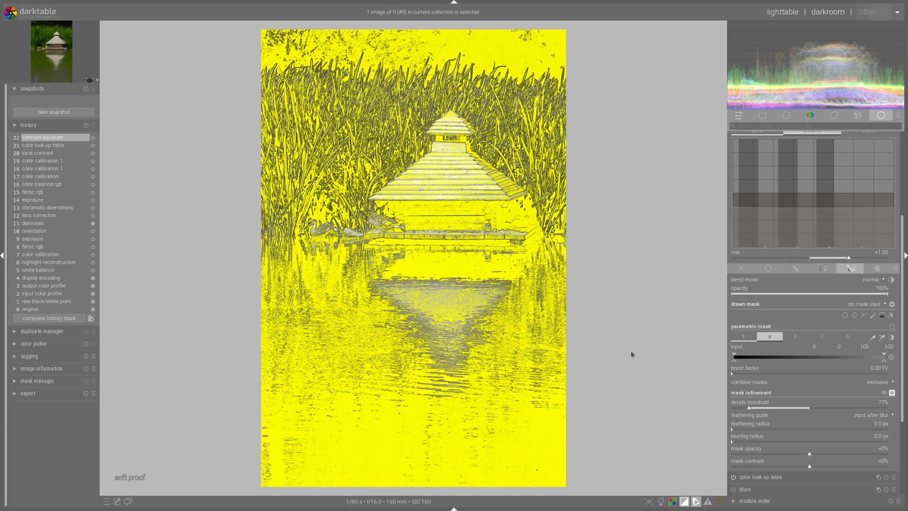
{"action": "left_click", "coordinate": [834, 409]}
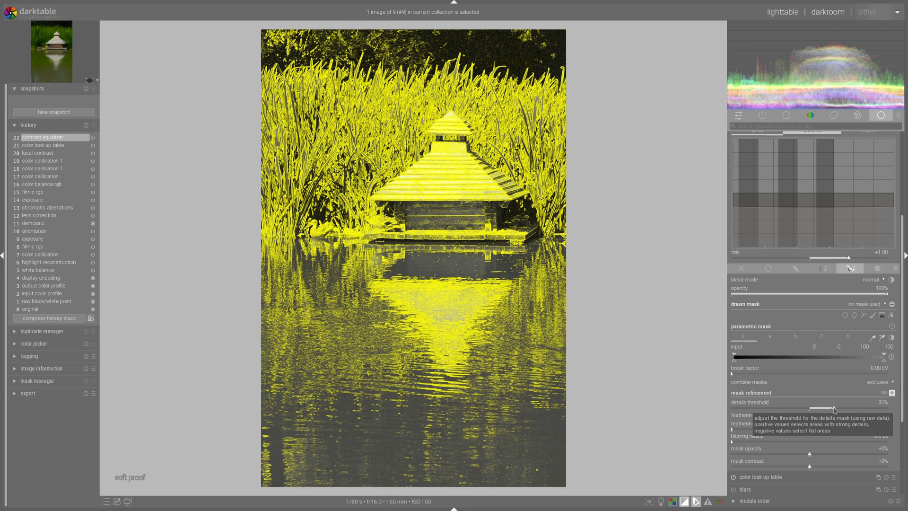
{"action": "scroll", "coordinate": [832, 410], "scroll_direction": "down", "scroll_amount": 1}
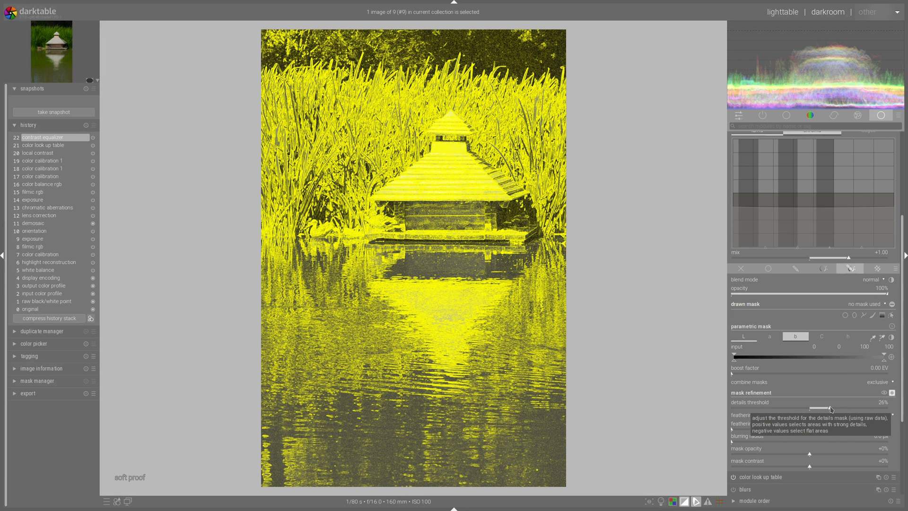
{"action": "left_click", "coordinate": [832, 409]}
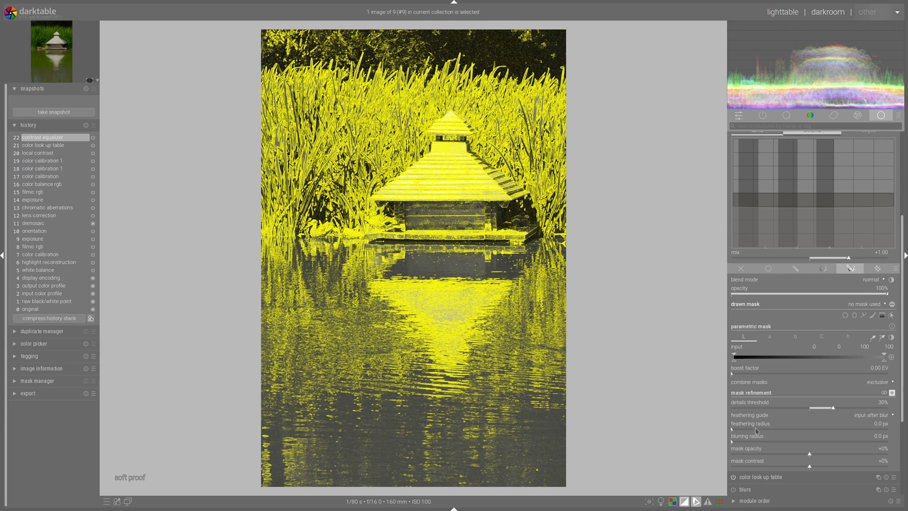
{"action": "left_click", "coordinate": [740, 431]}
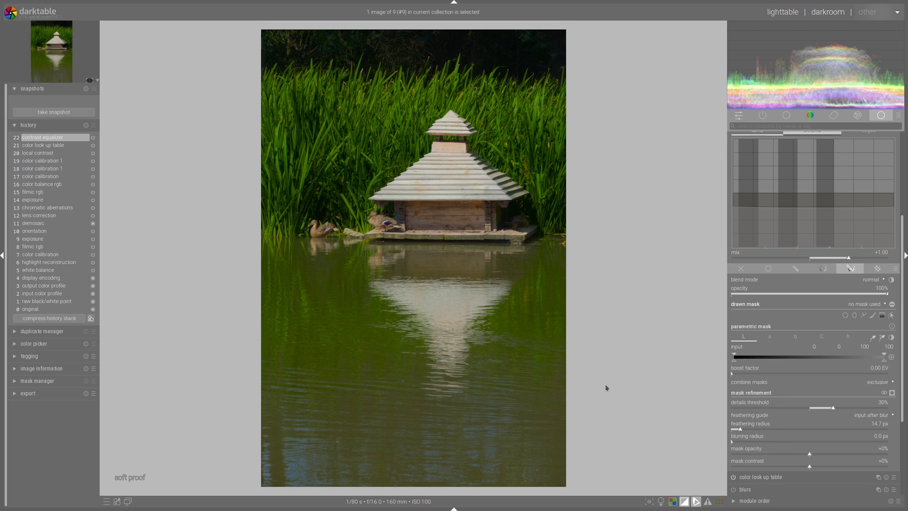
- Compare the photo with the contrast equalizer off and on, and raise the fine-detail end of its luma curve to the neutral line
{"action": "scroll", "coordinate": [788, 403], "scroll_direction": "up", "scroll_amount": 5}
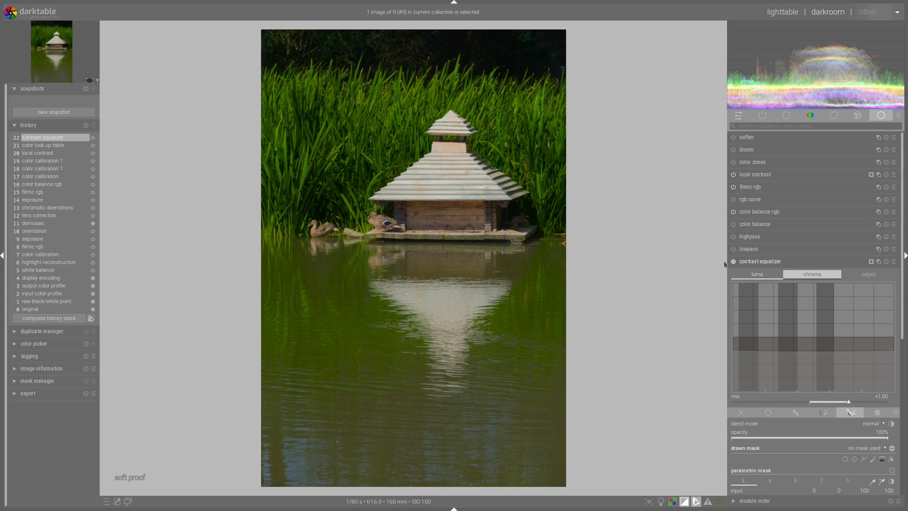
{"action": "left_click", "coordinate": [733, 262]}
{"action": "left_click", "coordinate": [734, 262]}
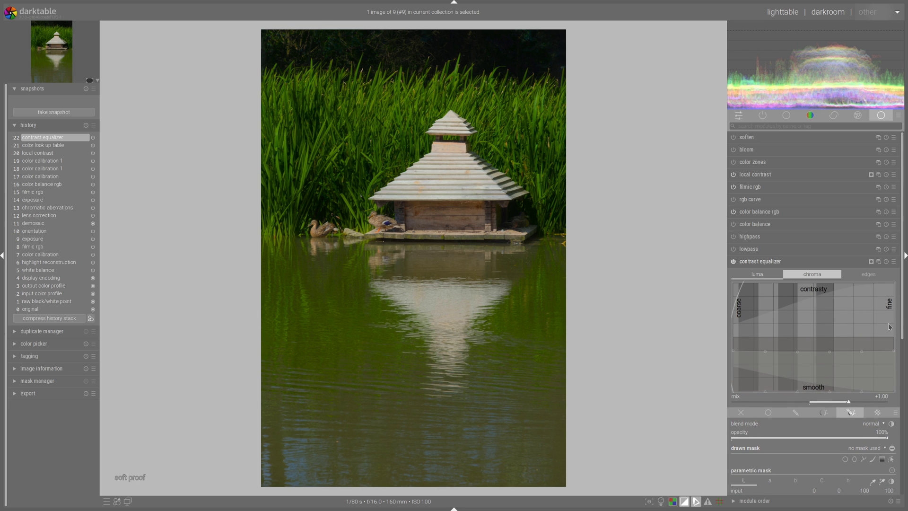
{"action": "left_click_drag", "start_coordinate": [888, 325], "coordinate": [854, 307]}
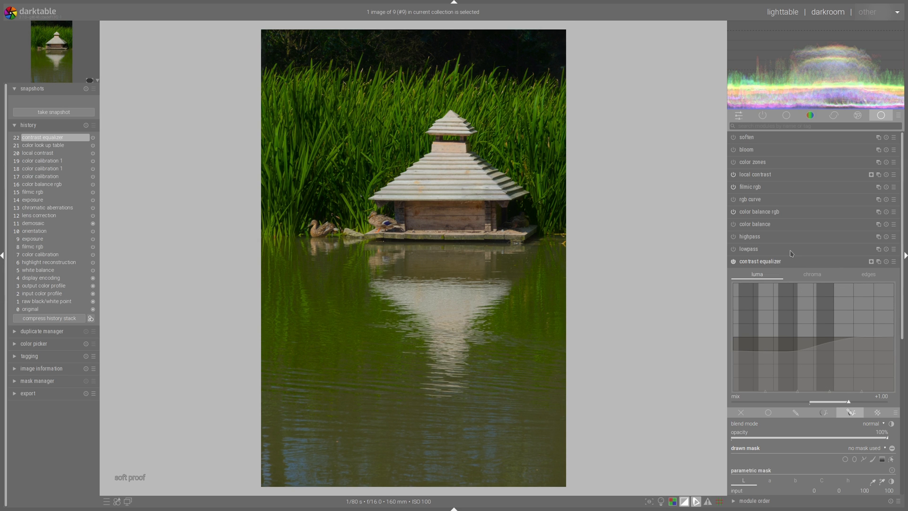
{"action": "left_click", "coordinate": [782, 262]}
- Inspect the two ducks by the platform up close and add a second instance of the contrast equalizer
{"action": "scroll", "coordinate": [307, 234], "scroll_direction": "up", "scroll_amount": 4}
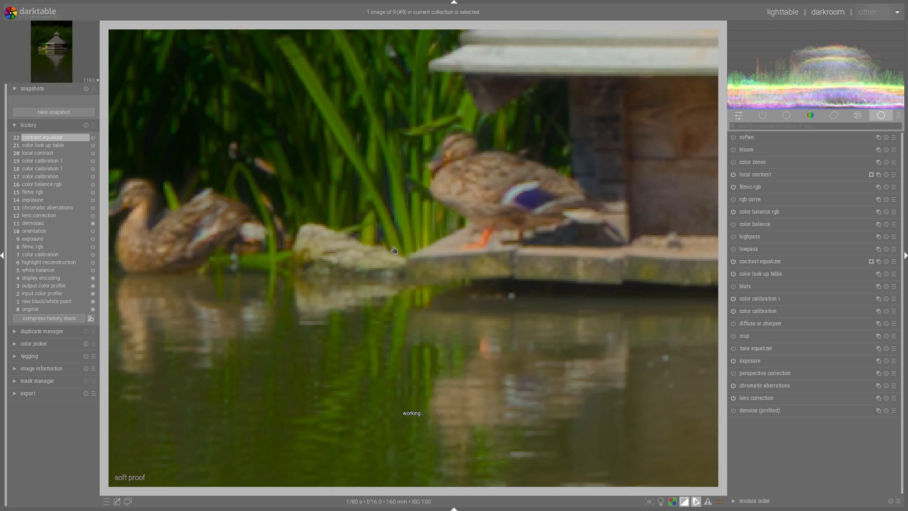
{"action": "left_click_drag", "start_coordinate": [388, 259], "coordinate": [525, 259]}
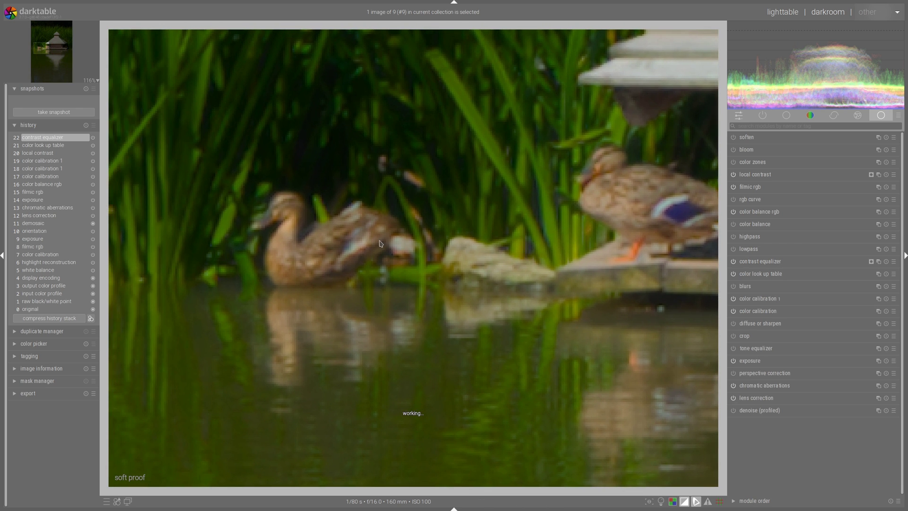
{"action": "left_click_drag", "start_coordinate": [564, 286], "coordinate": [450, 251]}
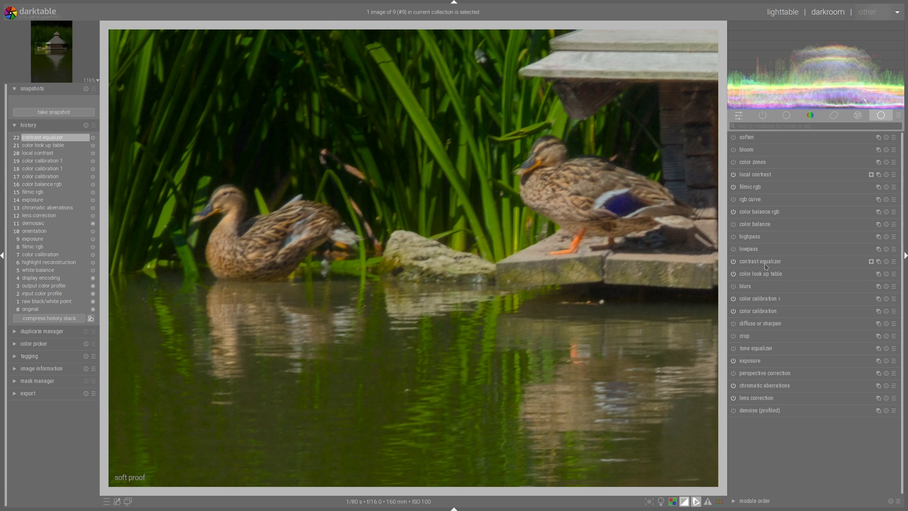
{"action": "left_click", "coordinate": [878, 262]}
{"action": "left_click", "coordinate": [848, 269]}
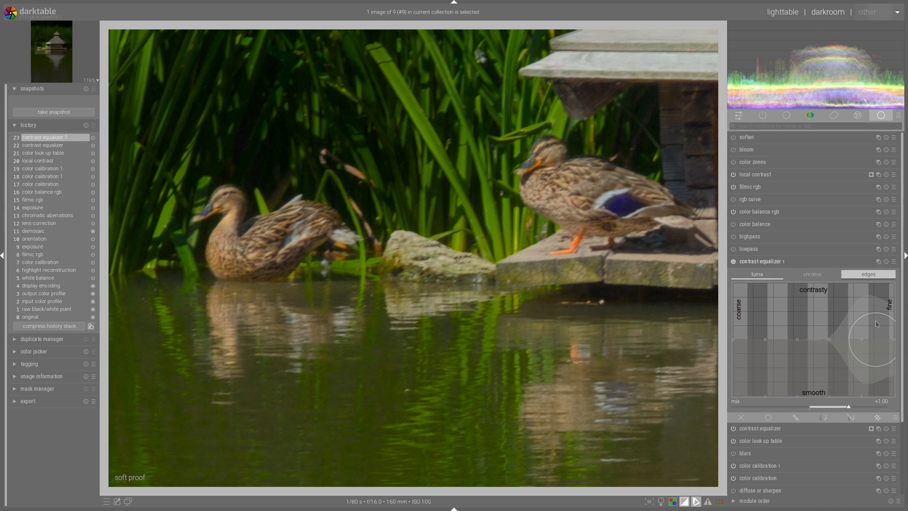
{"action": "scroll", "coordinate": [876, 324], "scroll_direction": "up", "scroll_amount": 3}
{"action": "mouse_move", "coordinate": [876, 324]}
{"action": "left_mouse_down"}
{"action": "mouse_move", "coordinate": [885, 305]}
{"action": "mouse_move", "coordinate": [850, 312]}
{"action": "mouse_move", "coordinate": [872, 314]}
{"action": "left_mouse_up"}
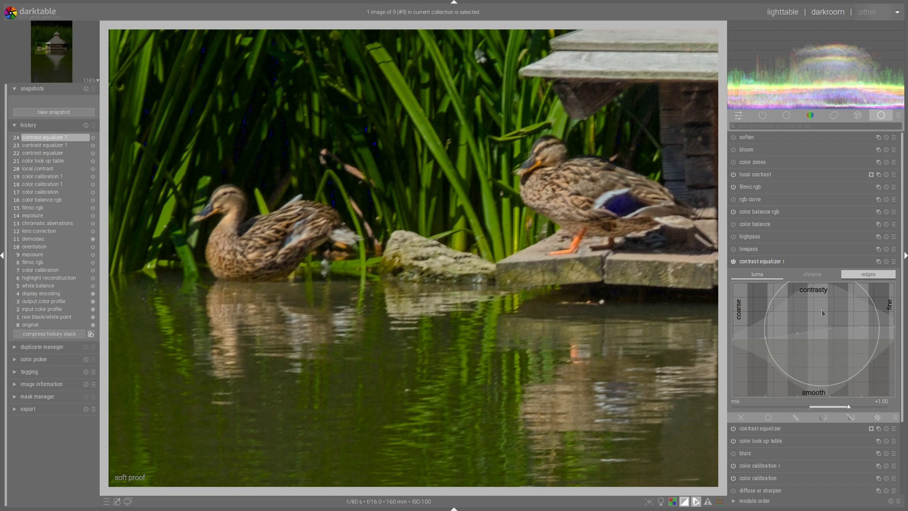
{"action": "double_click", "coordinate": [855, 337]}
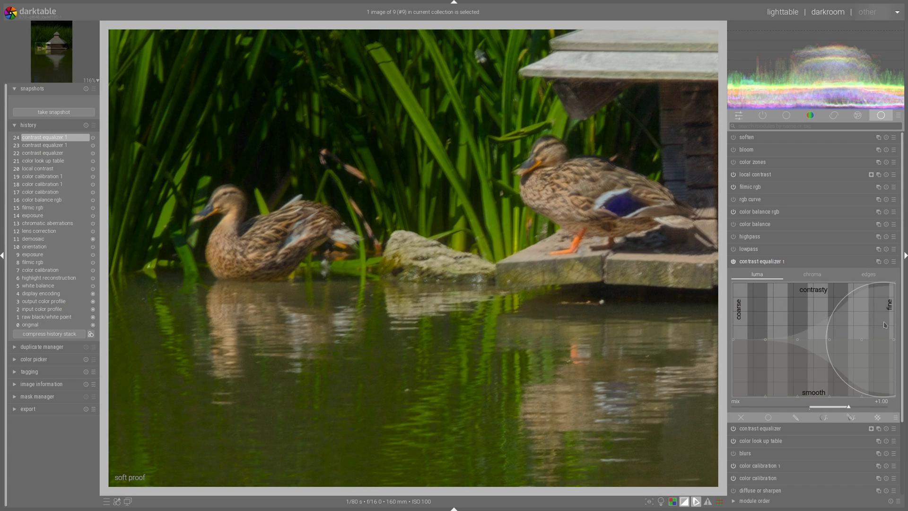
- Raise only the fine-detail end of the second contrast equalizer's luma curve toward contrasty, and collapse the module
{"action": "scroll", "coordinate": [883, 325], "scroll_direction": "down", "scroll_amount": 2}
{"action": "left_click_drag", "start_coordinate": [883, 325], "coordinate": [888, 307]}
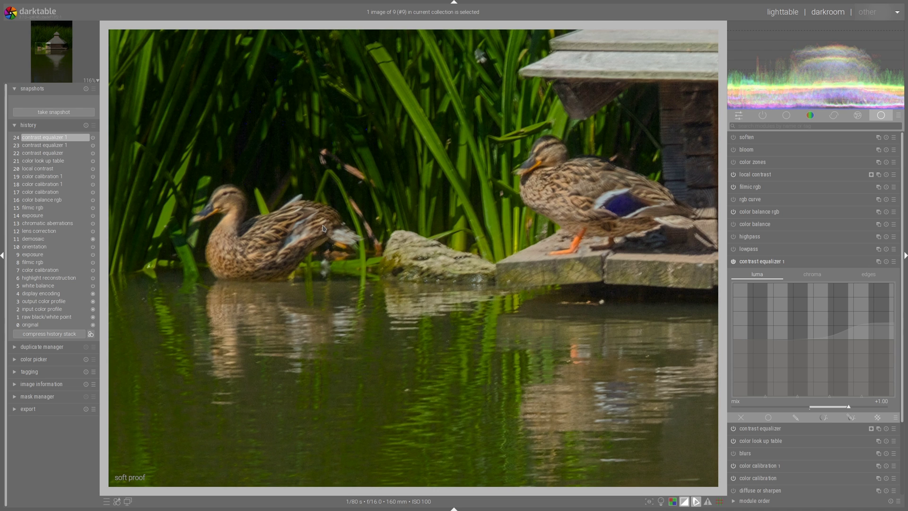
{"action": "scroll", "coordinate": [323, 229], "scroll_direction": "down", "scroll_amount": 5}
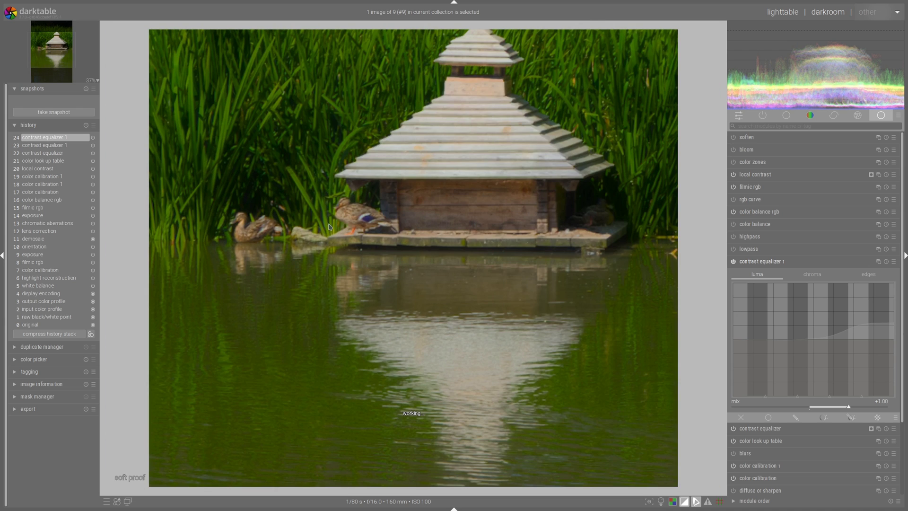
{"action": "left_click", "coordinate": [773, 261]}
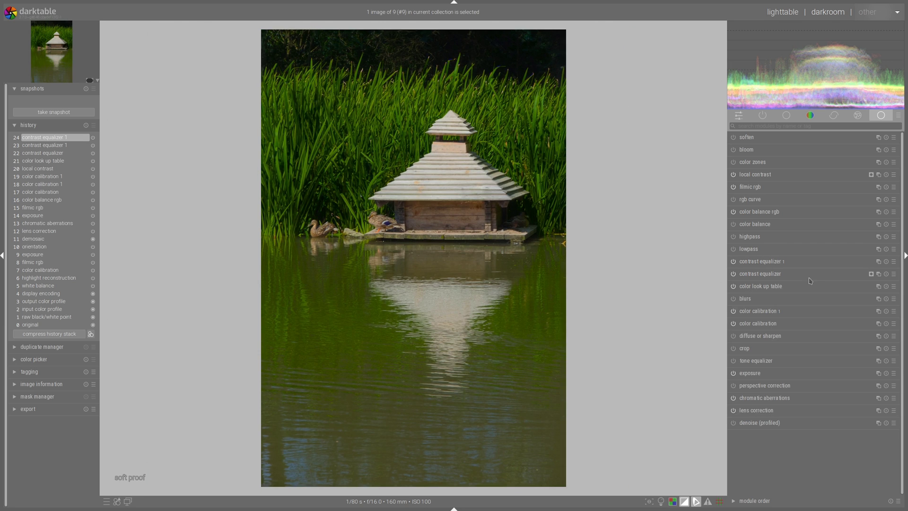
{"action": "left_click", "coordinate": [734, 262]}
{"action": "mouse_move", "coordinate": [262, 209]}
{"action": "left_mouse_down"}
{"action": "mouse_move", "coordinate": [561, 229]}
{"action": "mouse_move", "coordinate": [540, 251]}
{"action": "mouse_move", "coordinate": [450, 259]}
{"action": "mouse_move", "coordinate": [262, 249]}
{"action": "mouse_move", "coordinate": [261, 209]}
{"action": "left_mouse_up"}
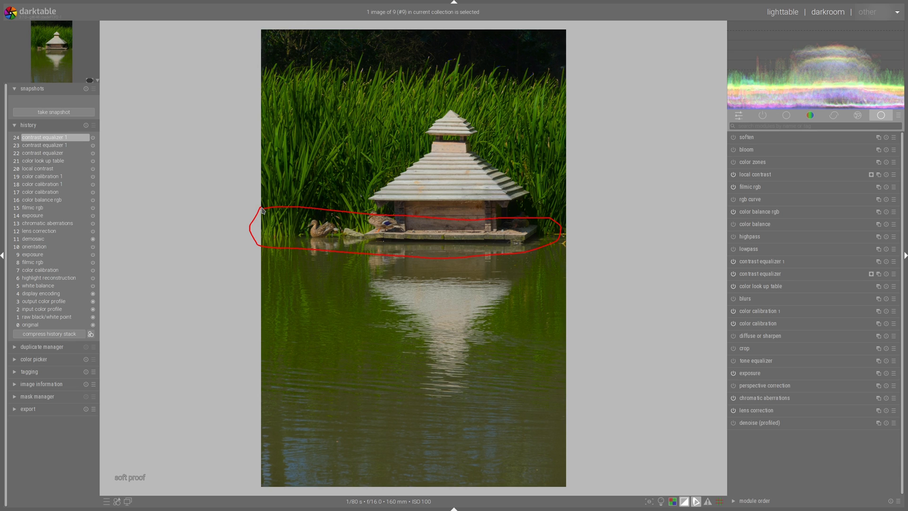
- Add a second exposure instance and give it a drawn and parametric mask
{"action": "left_click", "coordinate": [878, 373]}
{"action": "left_click", "coordinate": [859, 382]}
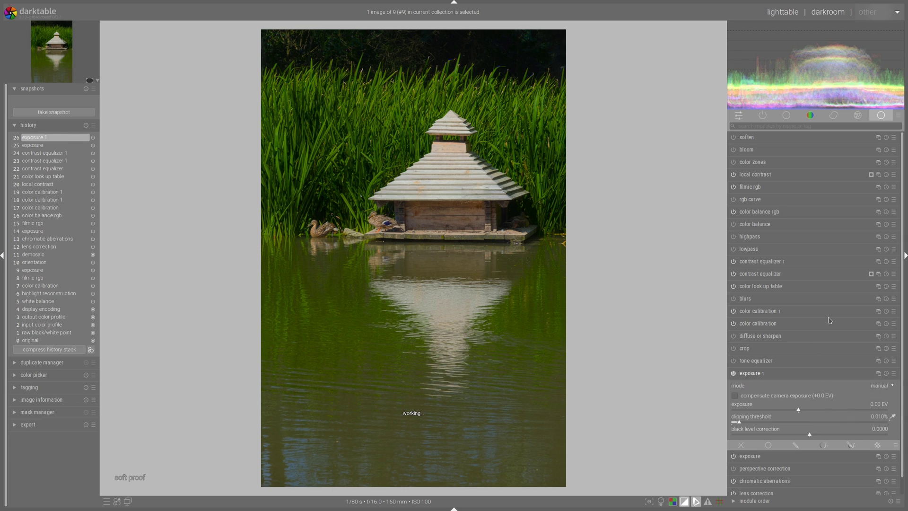
{"action": "left_click", "coordinate": [849, 429]}
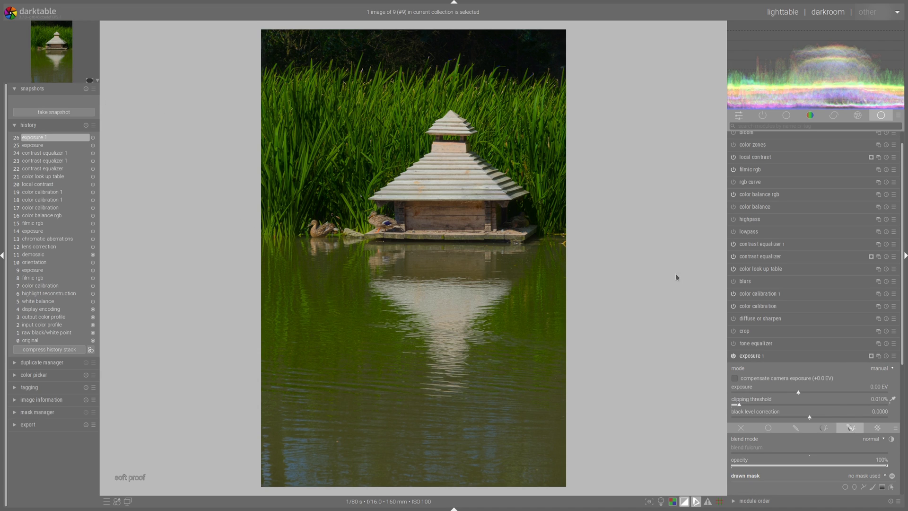
- Draw a flat closed path mask with four nodes around the shoreline, ducks and platform, extending past both sides of the photo
{"action": "left_click", "coordinate": [864, 486]}
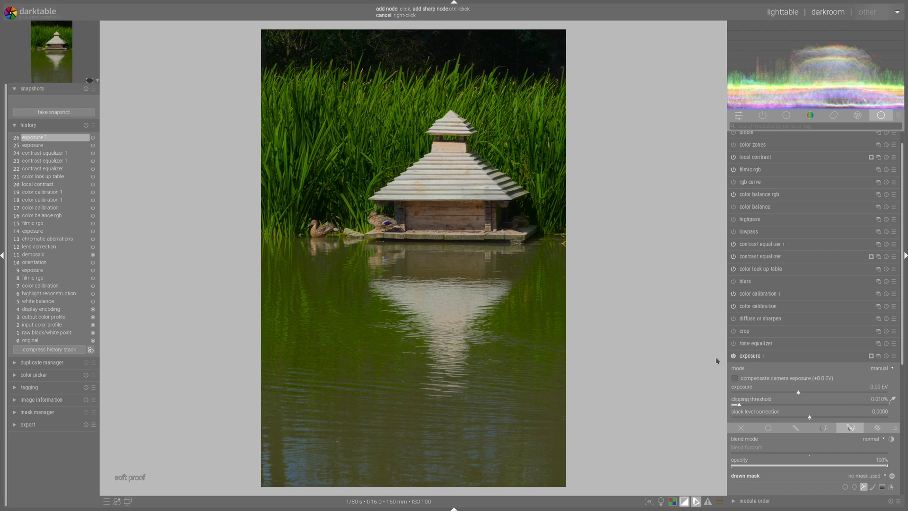
{"action": "left_click", "coordinate": [249, 219]}
{"action": "left_click", "coordinate": [585, 223]}
{"action": "left_click", "coordinate": [574, 253]}
{"action": "left_click", "coordinate": [265, 241]}
{"action": "right_click", "coordinate": [266, 243]}
{"action": "scroll", "coordinate": [427, 208], "scroll_direction": "up", "scroll_amount": 3, "text": "shift"}
{"action": "scroll", "coordinate": [427, 208], "scroll_direction": "up", "scroll_amount": 3, "text": "shift"}
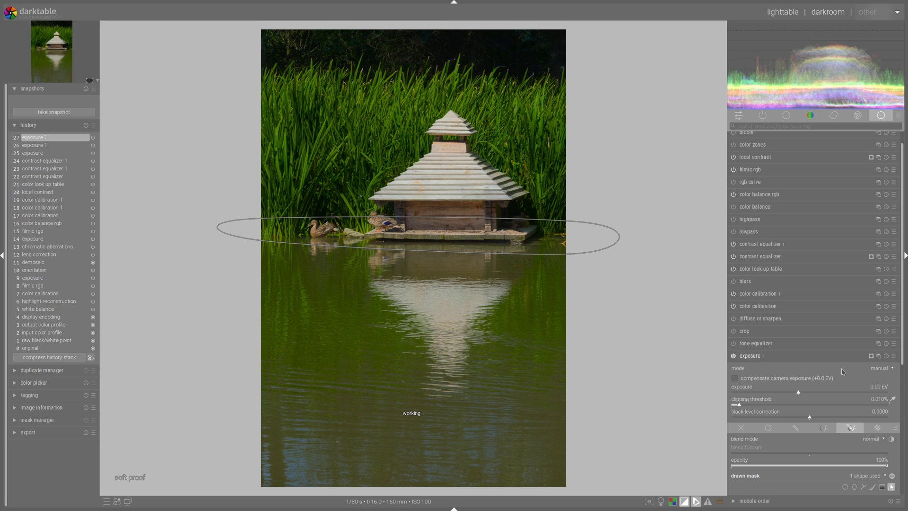
- Soften the exposure mask with a 50.8 px feathering radius and a wider shape falloff, checking its coverage with the mask display
{"action": "scroll", "coordinate": [827, 366], "scroll_direction": "down", "scroll_amount": 5}
{"action": "left_click", "coordinate": [763, 457]}
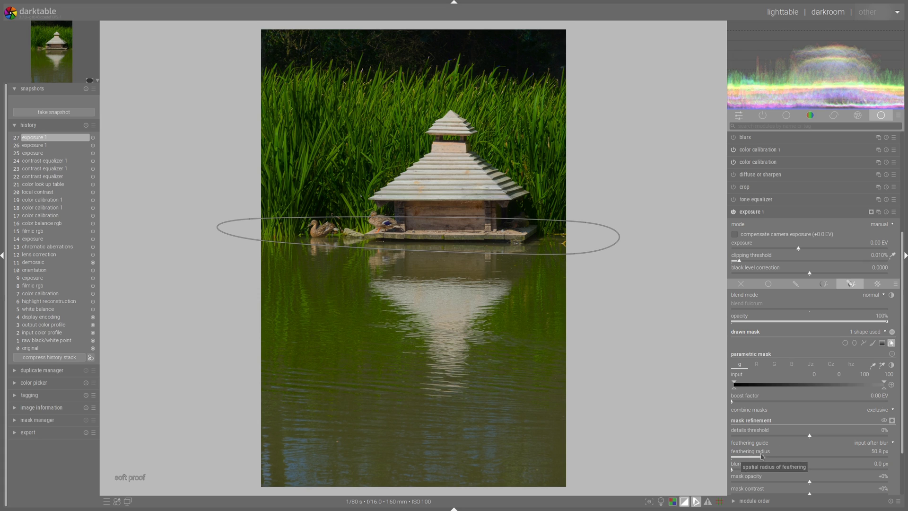
{"action": "scroll", "coordinate": [435, 233], "scroll_direction": "up", "scroll_amount": 4, "text": "ctrl"}
{"action": "scroll", "coordinate": [435, 232], "scroll_direction": "up", "scroll_amount": 3, "text": "ctrl"}
{"action": "left_click", "coordinate": [892, 420]}
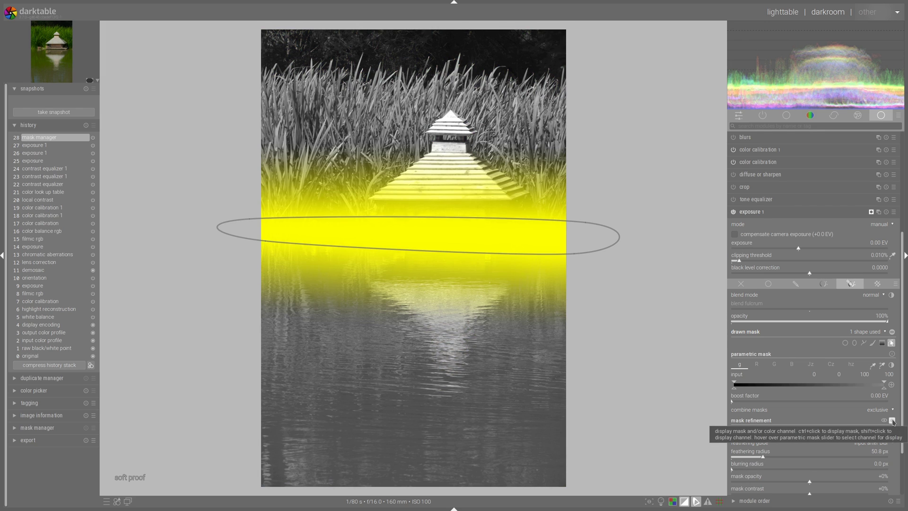
{"action": "left_click", "coordinate": [892, 420]}
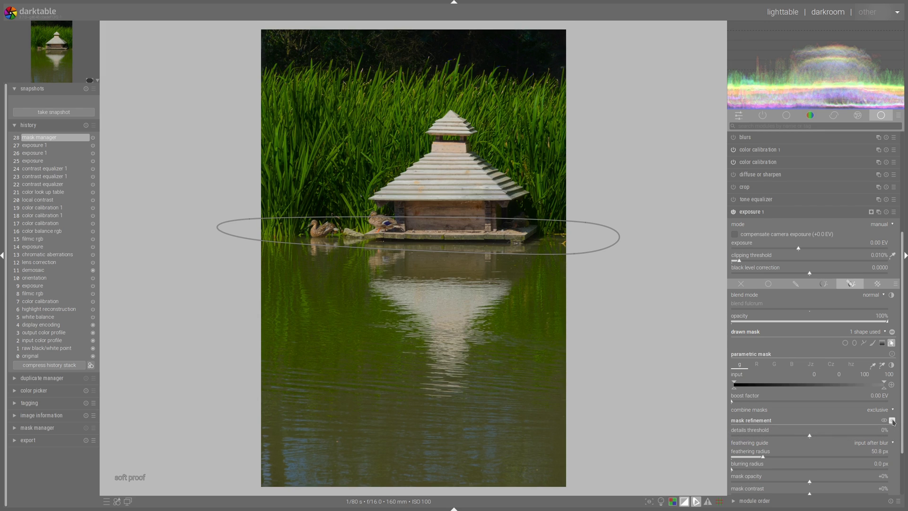
- Brighten the masked shoreline by setting the second exposure instance to 0.78 EV, and collapse the module
{"action": "left_click", "coordinate": [812, 251]}
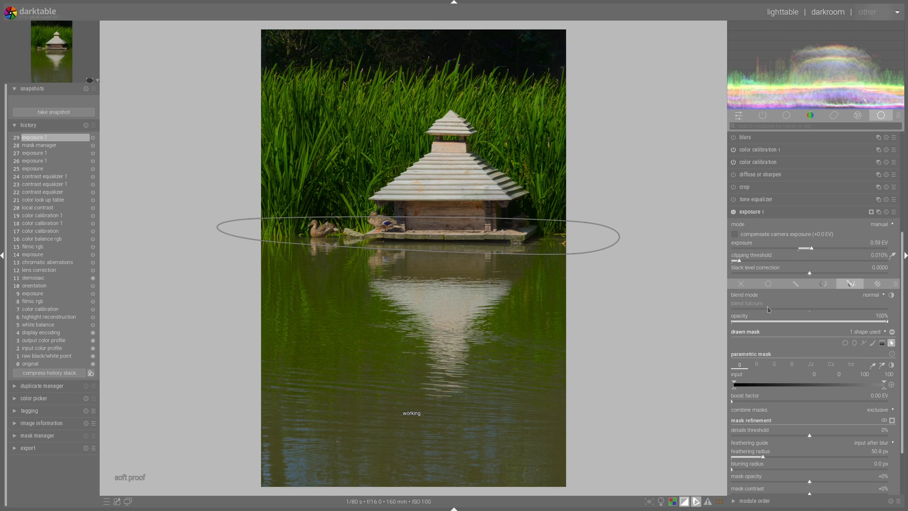
{"action": "scroll", "coordinate": [807, 248], "scroll_direction": "up", "scroll_amount": 5}
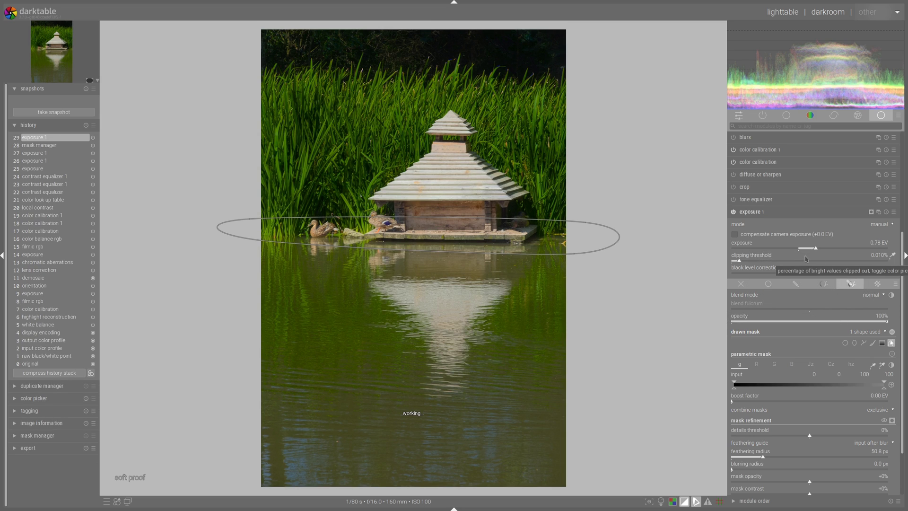
{"action": "left_click", "coordinate": [755, 213]}
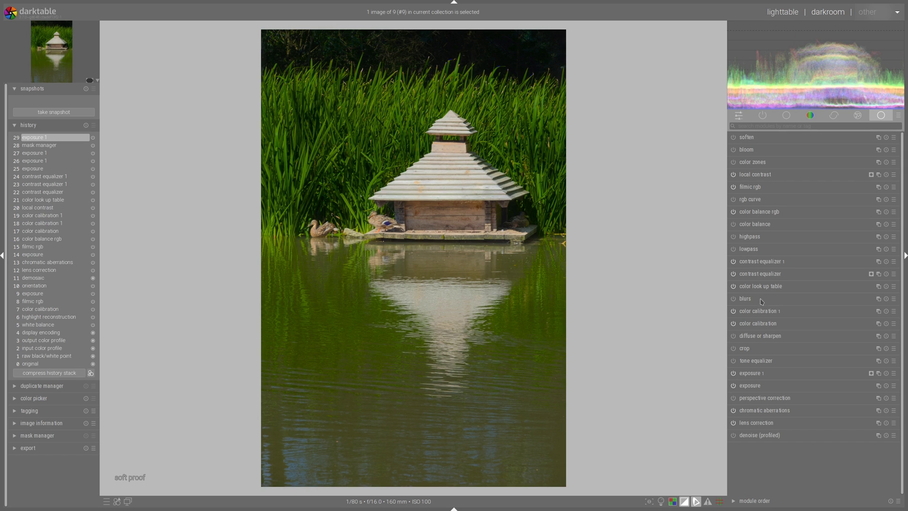
- Darken the whole photo by setting the original exposure instance to 2.06 EV, and collapse the module
{"action": "left_click", "coordinate": [745, 387]}
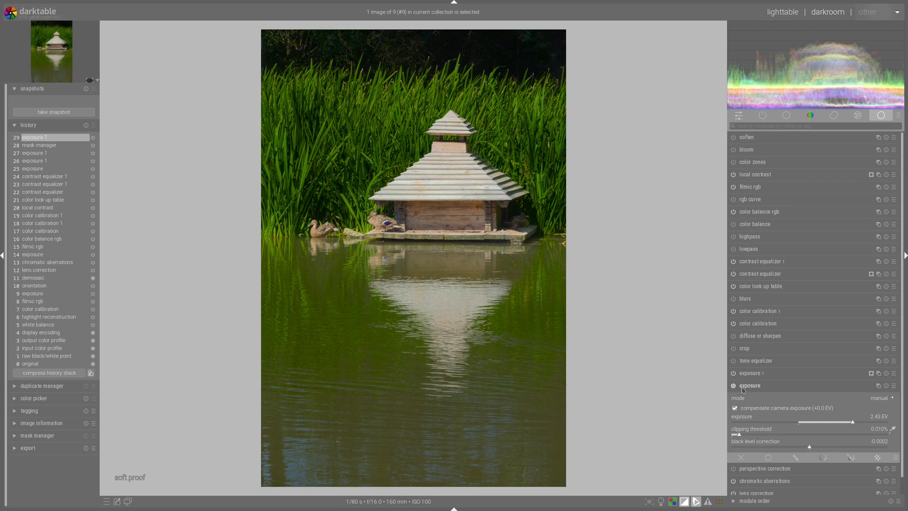
{"action": "left_click", "coordinate": [841, 422]}
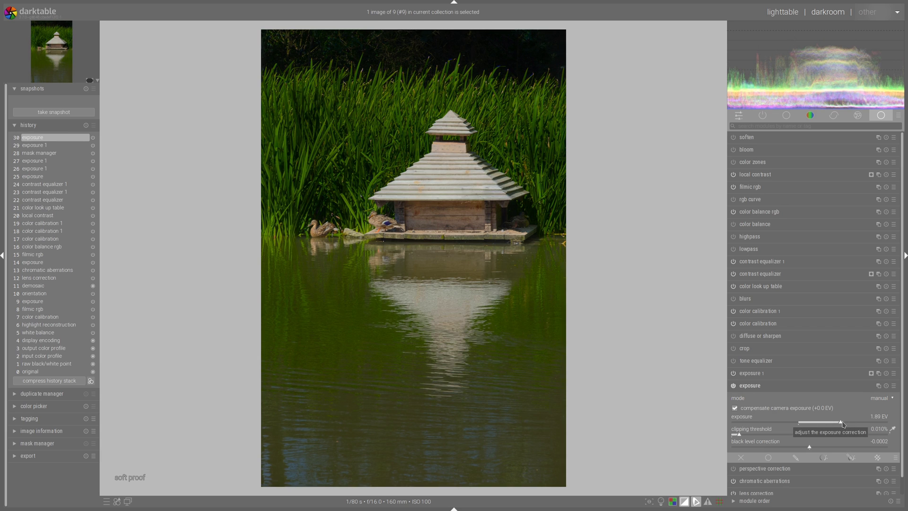
{"action": "left_click", "coordinate": [844, 422]}
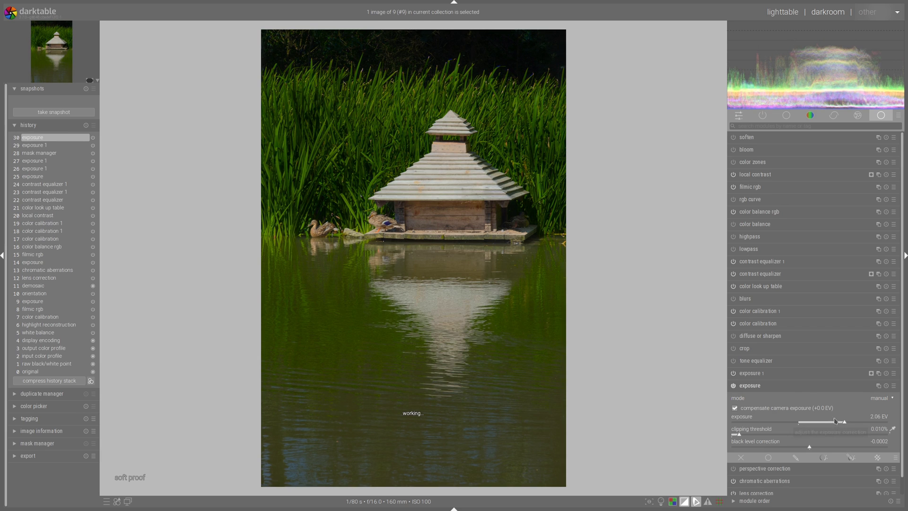
{"action": "left_click", "coordinate": [757, 386]}
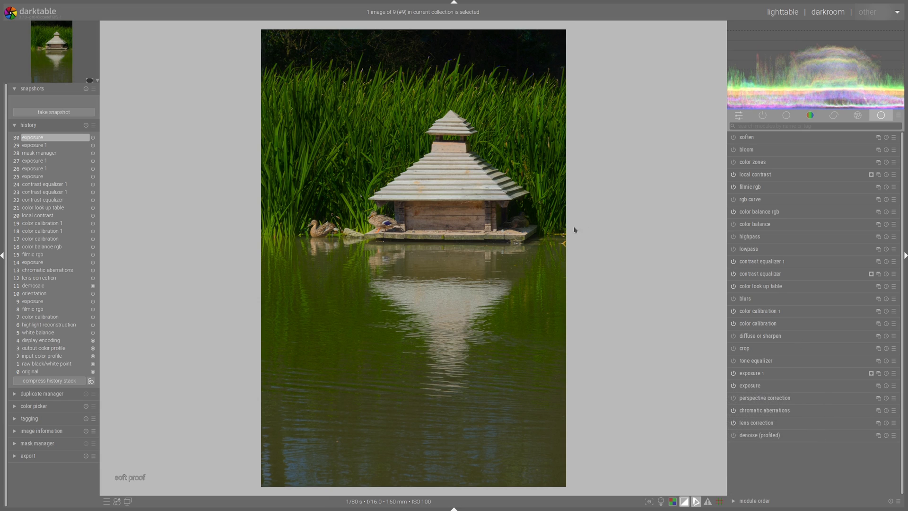
- Set the linear chroma grading in color balance rgb to 39.23 % for midtones and 17.91 % for shadows
{"action": "left_click", "coordinate": [751, 212]}
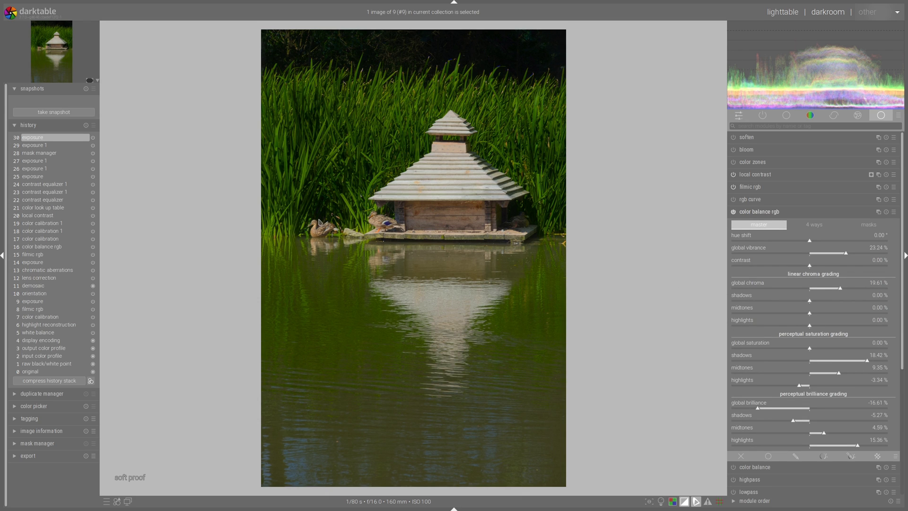
{"action": "left_click", "coordinate": [841, 313]}
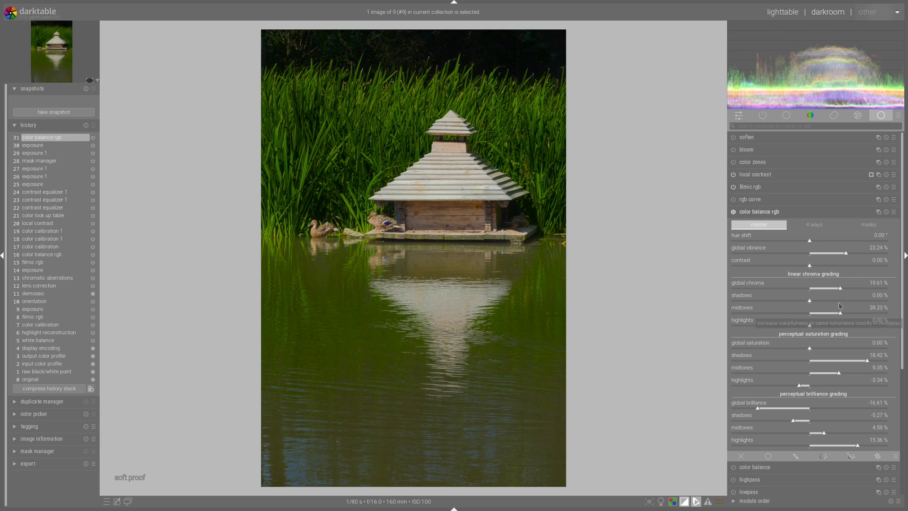
{"action": "left_click", "coordinate": [824, 302]}
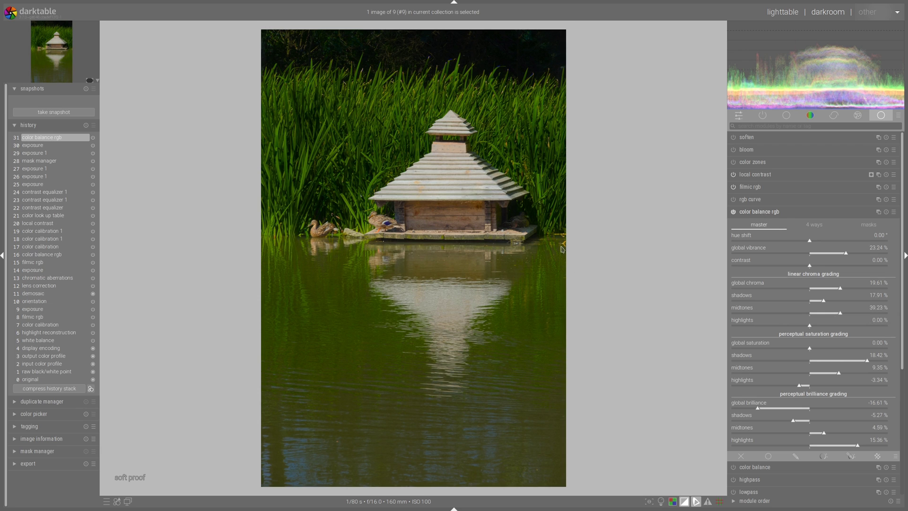
- Collapse color balance rgb, view the photo in color assessment mode with its white border, and return to the normal view
{"action": "left_click", "coordinate": [760, 212]}
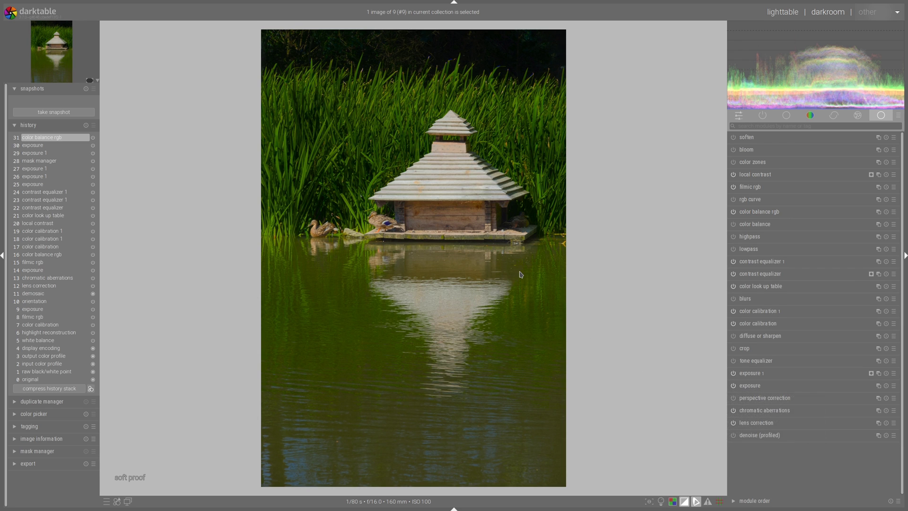
{"action": "left_click", "coordinate": [660, 501]}
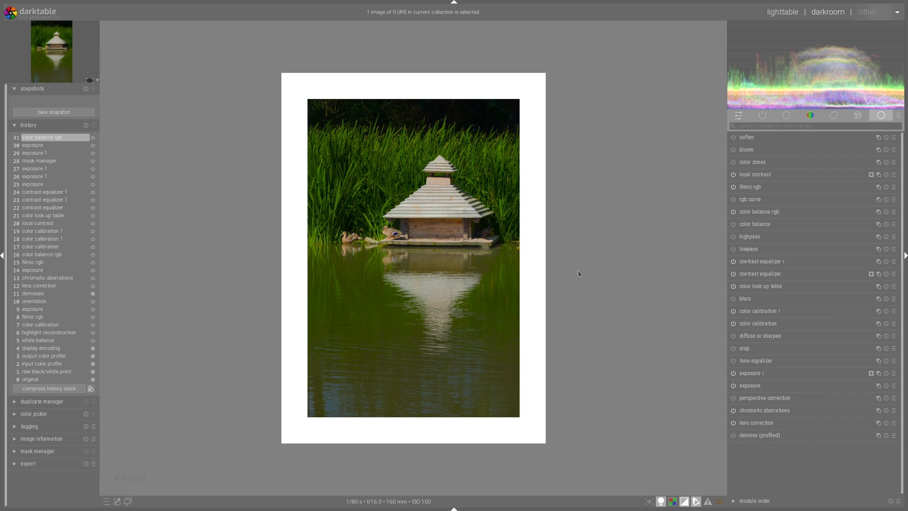
{"action": "left_click", "coordinate": [662, 501]}
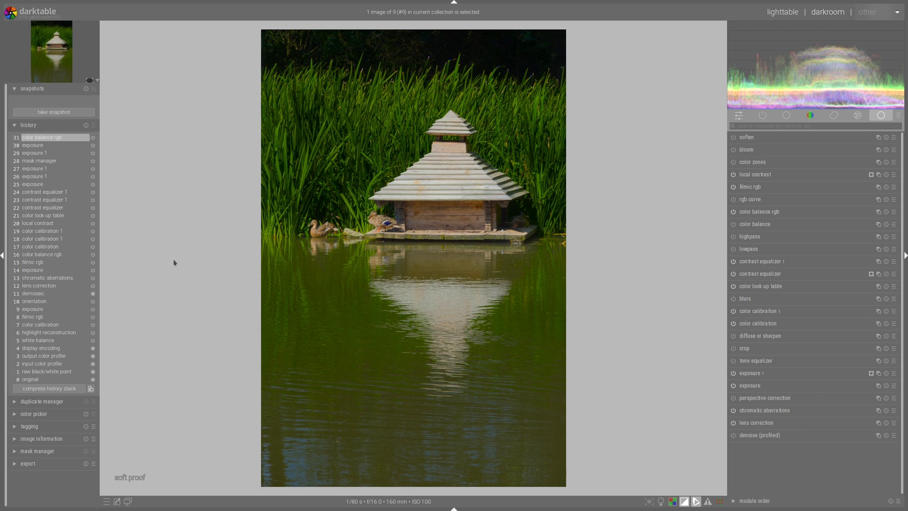
- Take a snapshot of the exposure state at history step 14 and compare it with the final color balance rgb state
{"action": "left_click", "coordinate": [32, 270]}
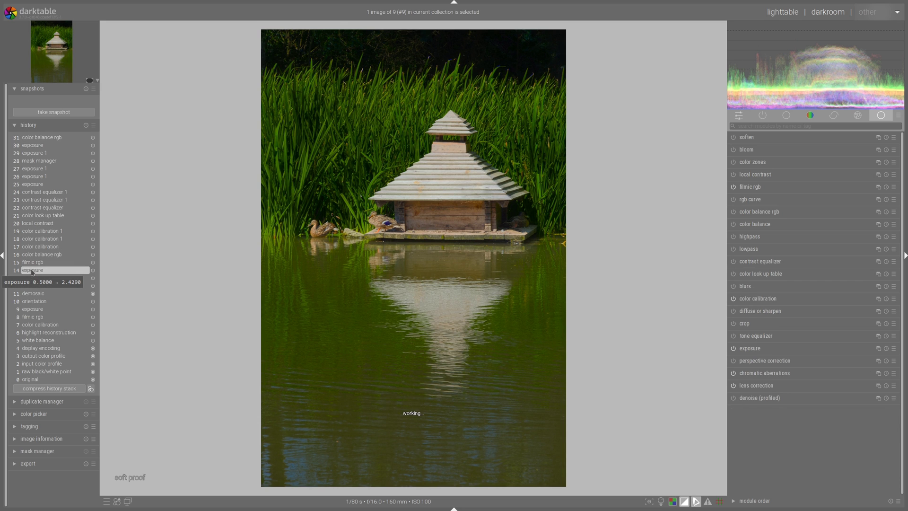
{"action": "left_click", "coordinate": [69, 113]}
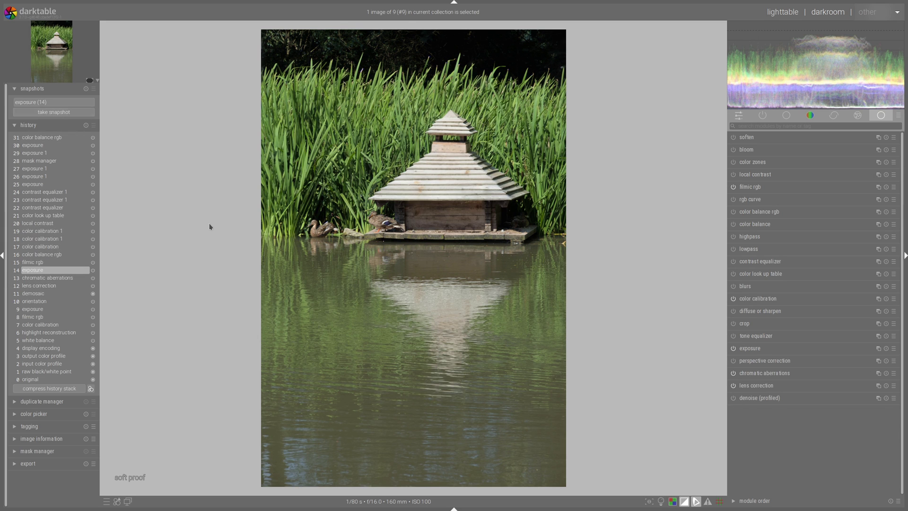
{"action": "left_click", "coordinate": [32, 137]}
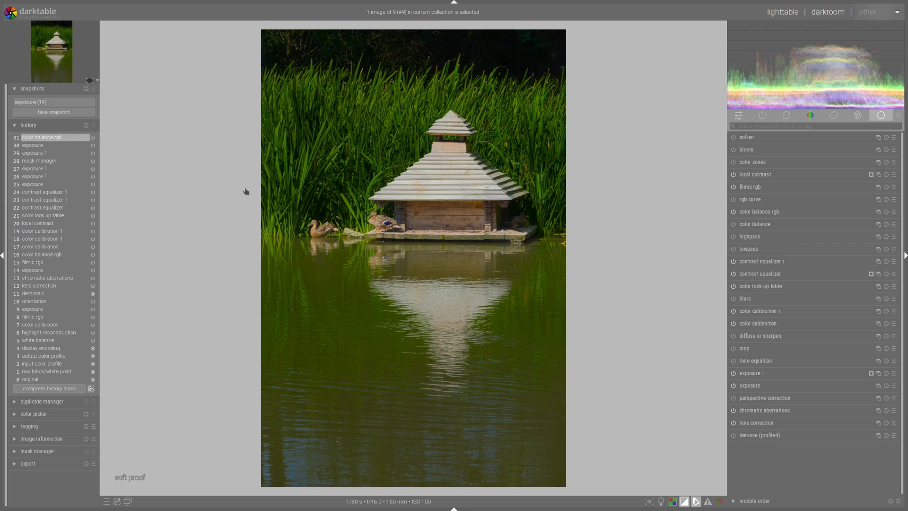
{"action": "left_click", "coordinate": [34, 102]}
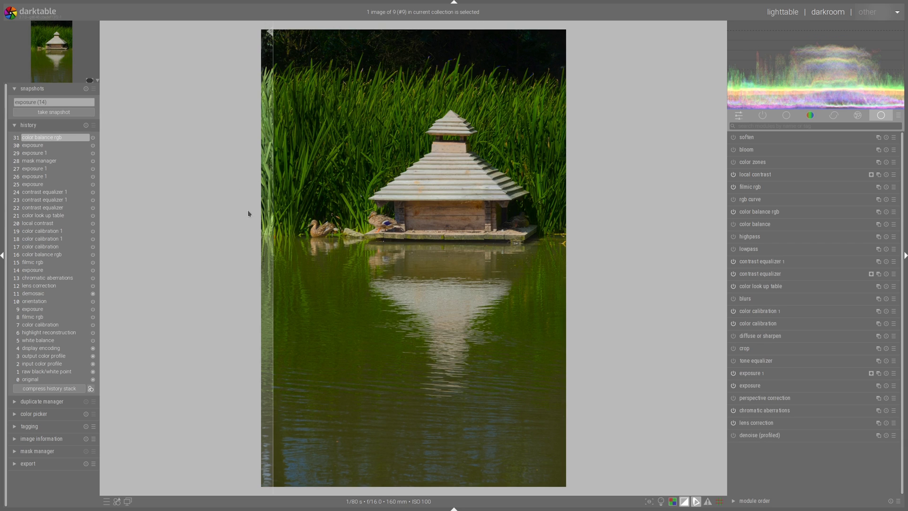
{"action": "left_click_drag", "start_coordinate": [275, 216], "coordinate": [231, 209]}
{"action": "left_click", "coordinate": [53, 102]}
- Close in on the two ducks, snapshot history step 14 there, and overlay it on the final edit
{"action": "scroll", "coordinate": [323, 223], "scroll_direction": "up", "scroll_amount": 5}
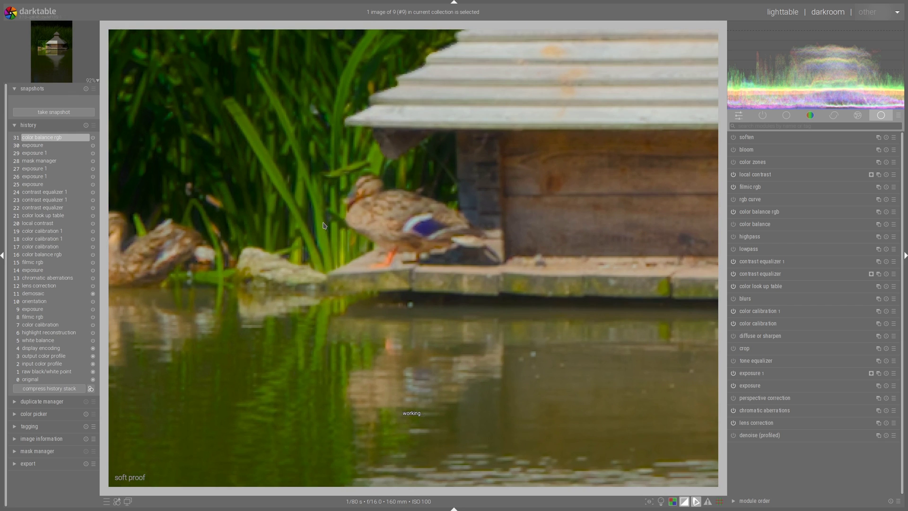
{"action": "left_click_drag", "start_coordinate": [306, 232], "coordinate": [512, 215]}
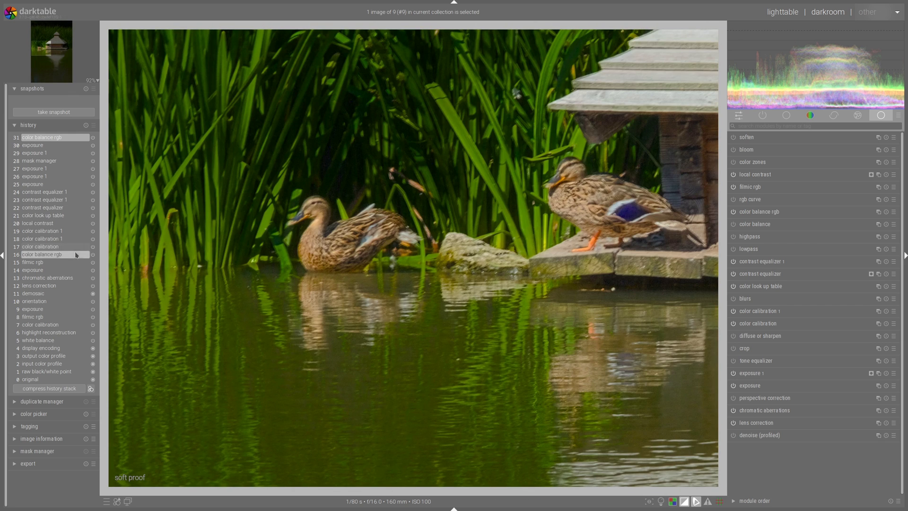
{"action": "left_click", "coordinate": [37, 270]}
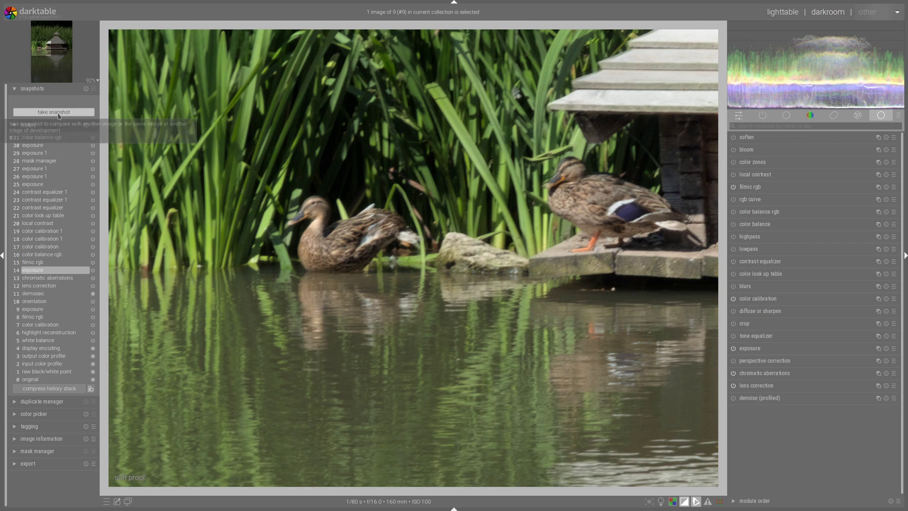
{"action": "left_click", "coordinate": [53, 112]}
{"action": "left_click", "coordinate": [53, 102]}
{"action": "left_click", "coordinate": [42, 137]}
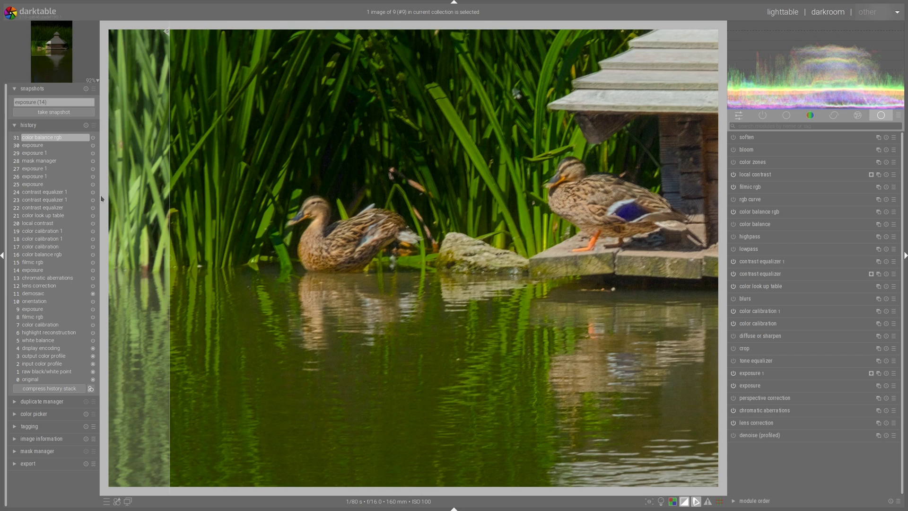
- Sweep the snapshot divider across the ducks to compare both states, and clear the snapshots
{"action": "left_click_drag", "start_coordinate": [155, 199], "coordinate": [539, 227]}
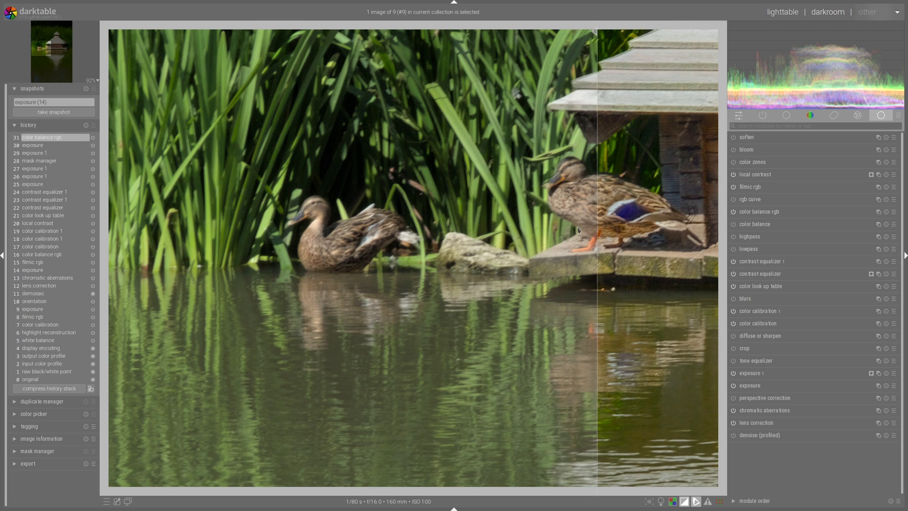
{"action": "left_click_drag", "start_coordinate": [598, 217], "coordinate": [204, 232]}
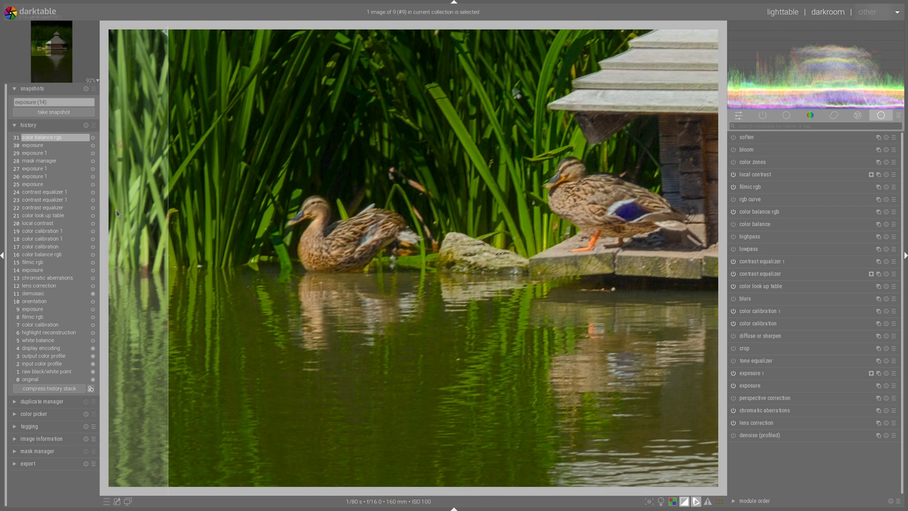
{"action": "left_click_drag", "start_coordinate": [168, 211], "coordinate": [250, 189]}
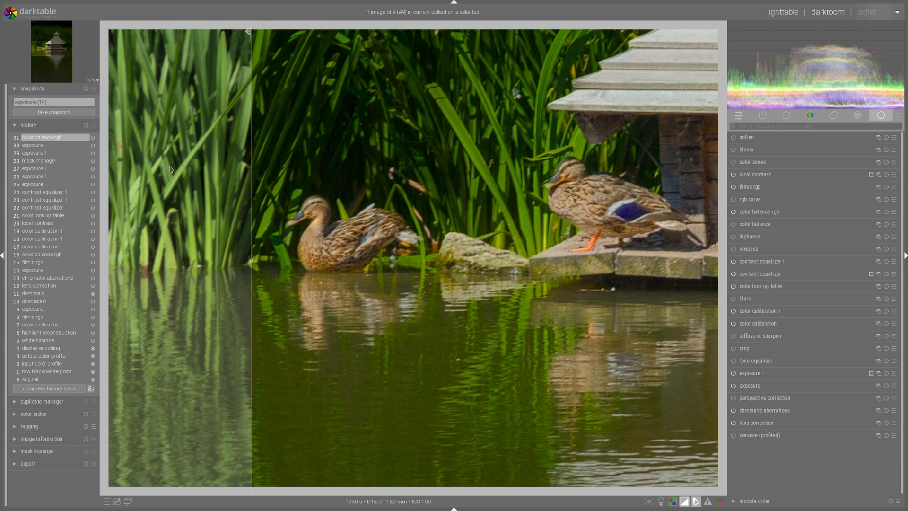
{"action": "left_click", "coordinate": [86, 89]}
{"action": "scroll", "coordinate": [397, 194], "scroll_direction": "down", "scroll_amount": 3}
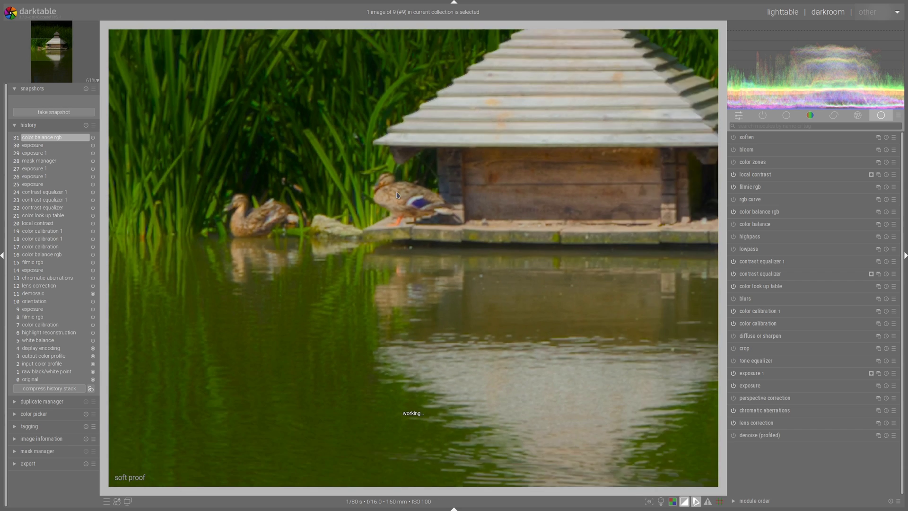
{"action": "scroll", "coordinate": [397, 195], "scroll_direction": "down", "scroll_amount": 5}
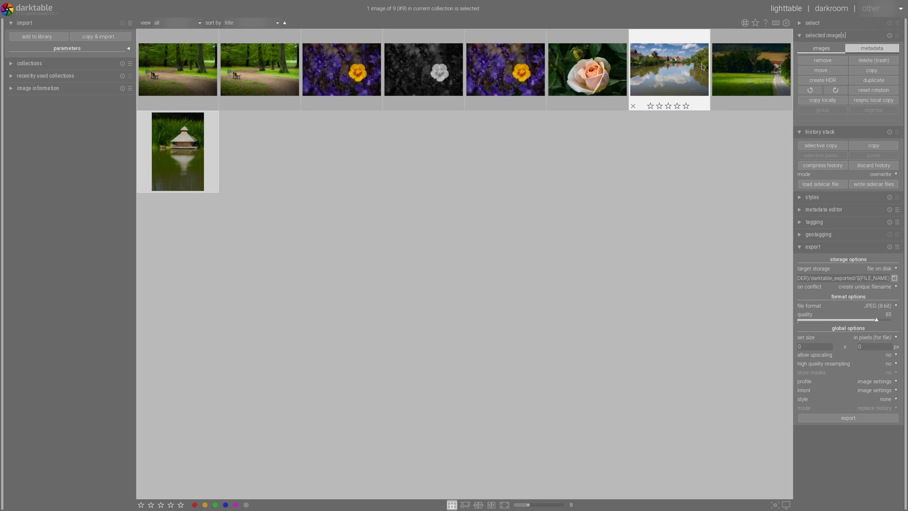
- Duplicate the river village photo DSC_9251.NEF in the lighttable and open the duplicate in the darkroom
{"action": "left_click", "coordinate": [675, 61]}
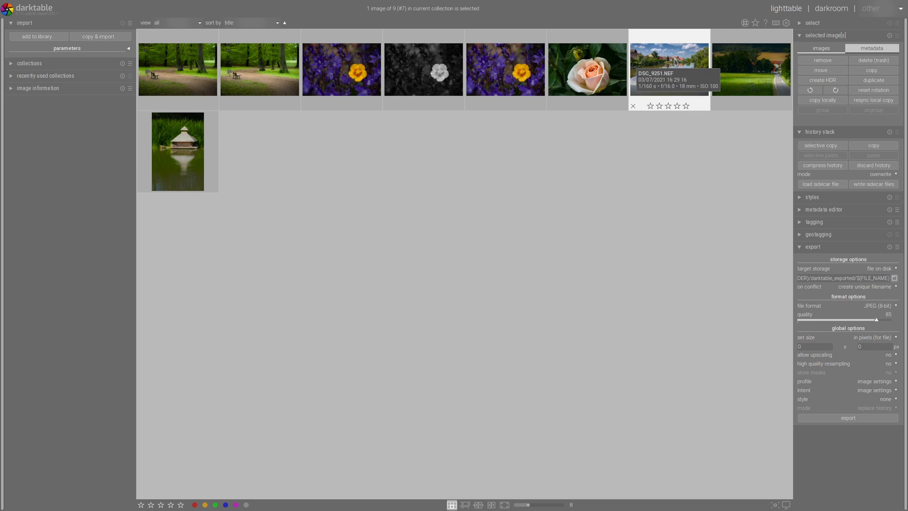
{"action": "left_click", "coordinate": [876, 81]}
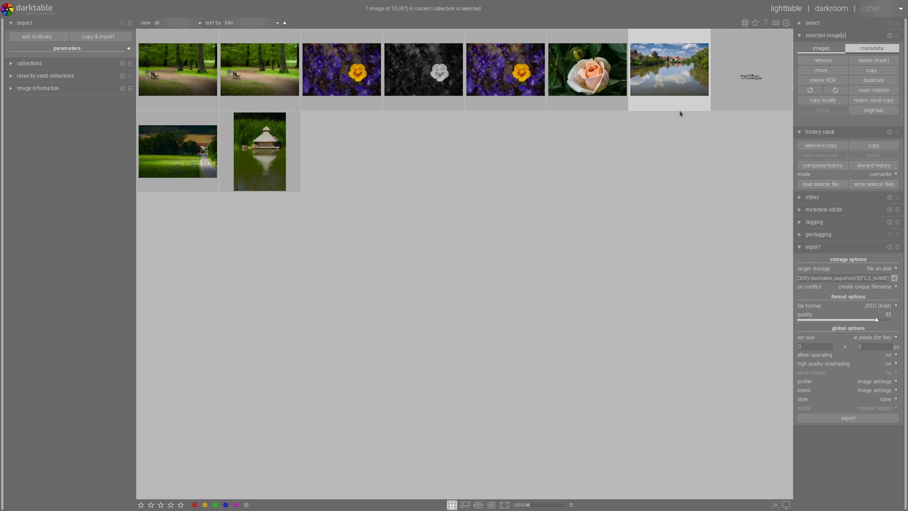
{"action": "key", "text": "d"}
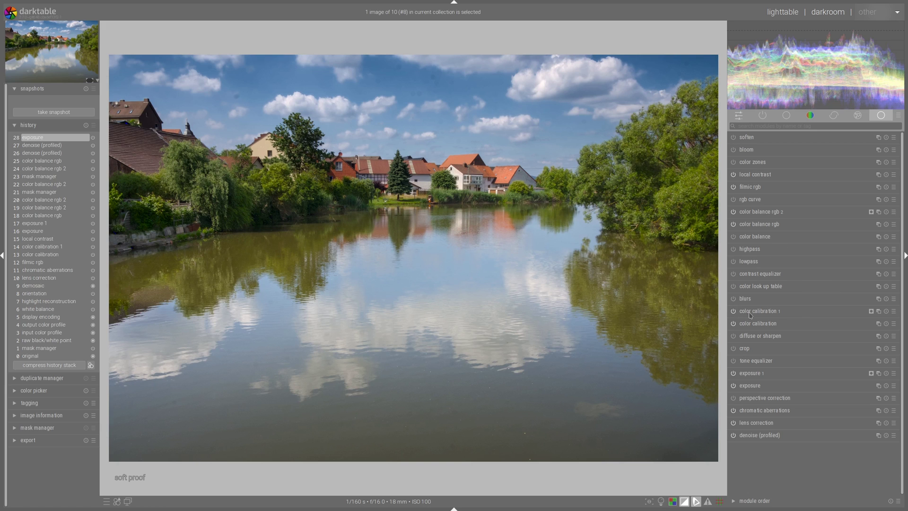
- Add a new instance of color calibration based on the existing second instance
{"action": "left_click", "coordinate": [878, 312]}
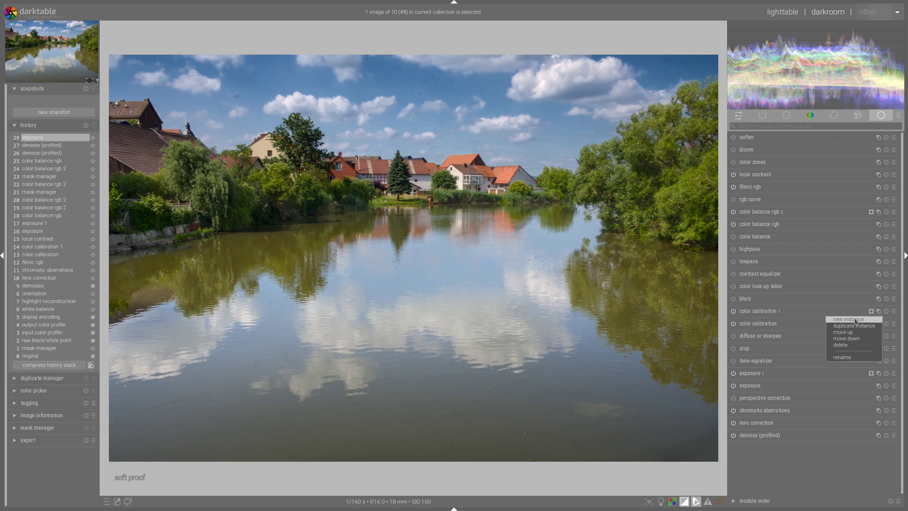
{"action": "left_click", "coordinate": [855, 320]}
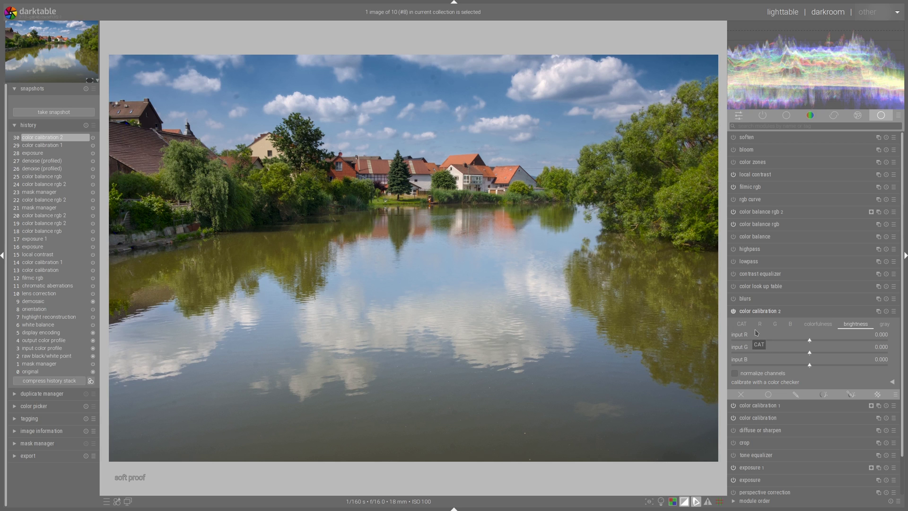
{"action": "mouse_move", "coordinate": [755, 329]}
{"action": "left_mouse_down"}
{"action": "mouse_move", "coordinate": [795, 321]}
{"action": "mouse_move", "coordinate": [795, 331]}
{"action": "mouse_move", "coordinate": [756, 332]}
{"action": "left_mouse_up"}
- Set the new color calibration instance's red channel to input R 1.093, input G -0.086 and input B -0.095
{"action": "left_click", "coordinate": [760, 325]}
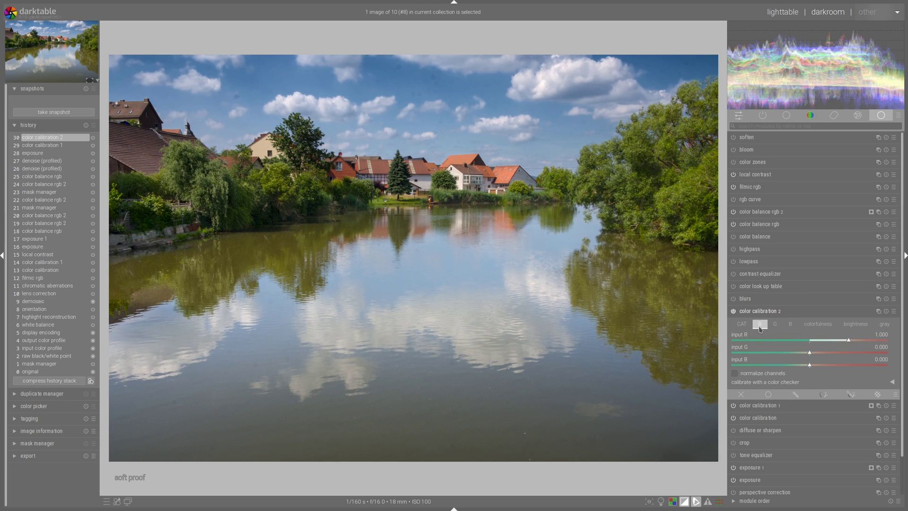
{"action": "left_click", "coordinate": [804, 352]}
{"action": "left_click", "coordinate": [804, 366]}
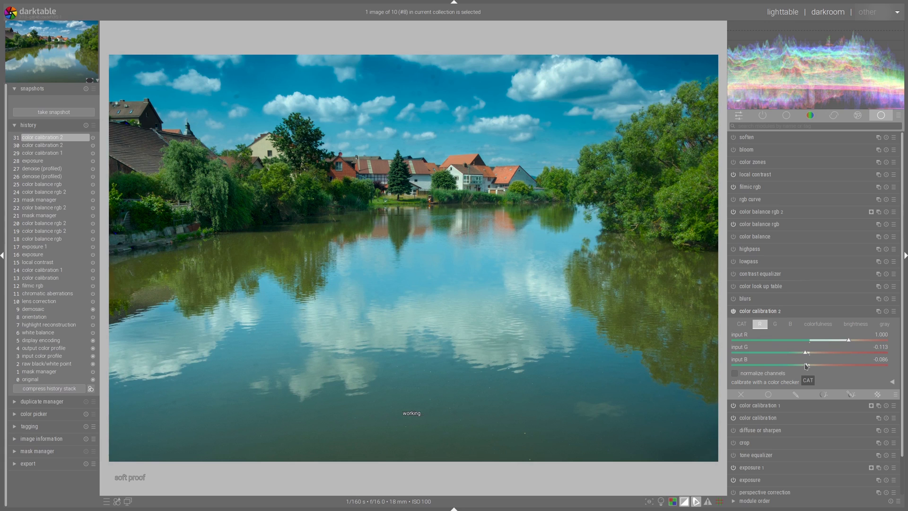
{"action": "scroll", "coordinate": [806, 366], "scroll_direction": "down", "scroll_amount": 1}
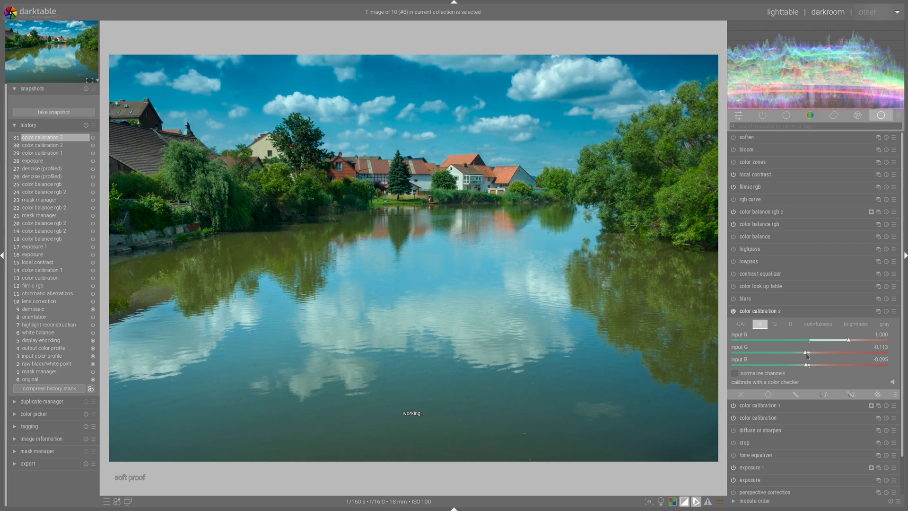
{"action": "scroll", "coordinate": [807, 355], "scroll_direction": "up", "scroll_amount": 3}
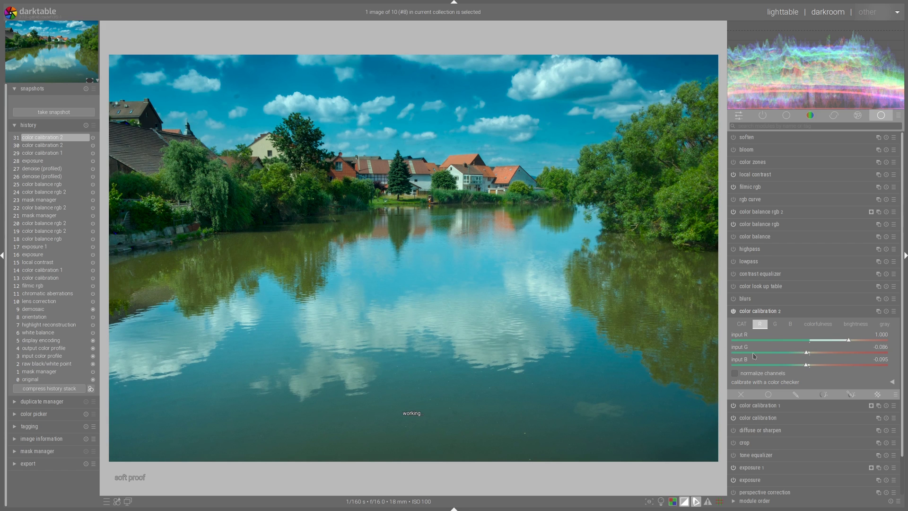
{"action": "left_click", "coordinate": [775, 323]}
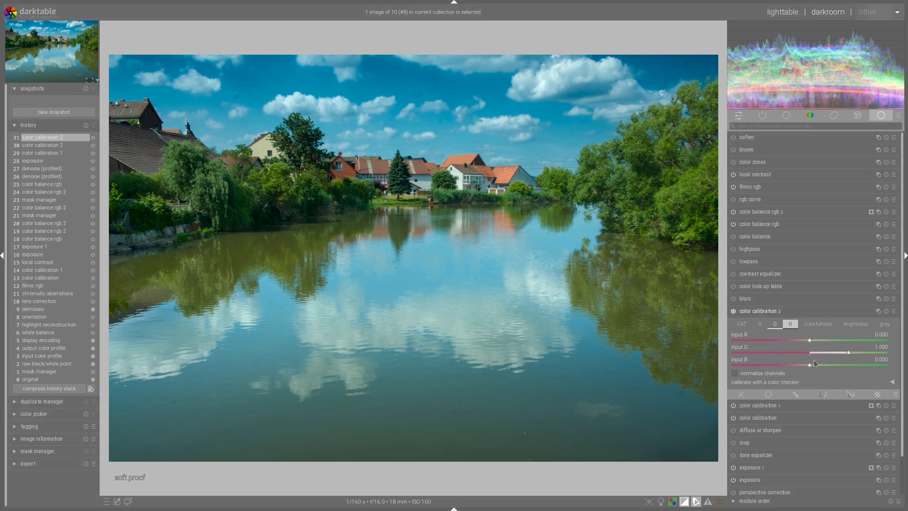
{"action": "left_click", "coordinate": [760, 323]}
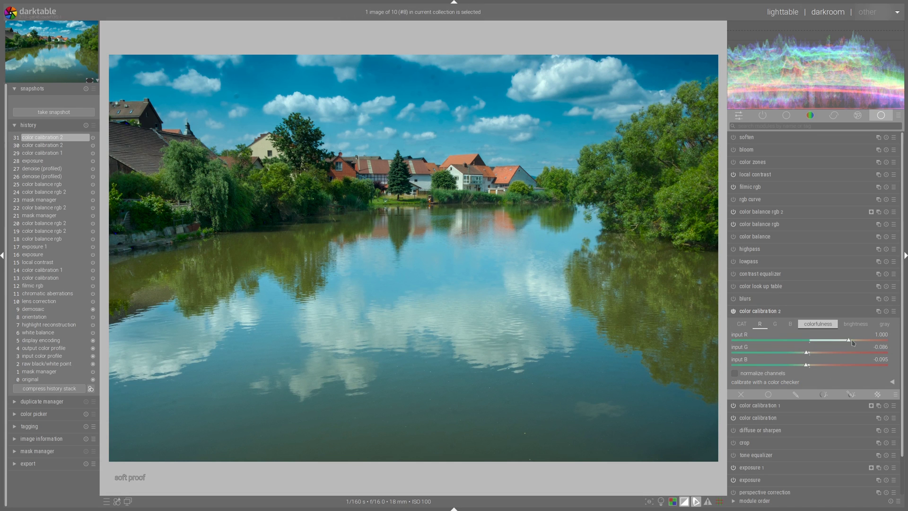
{"action": "left_click", "coordinate": [853, 341]}
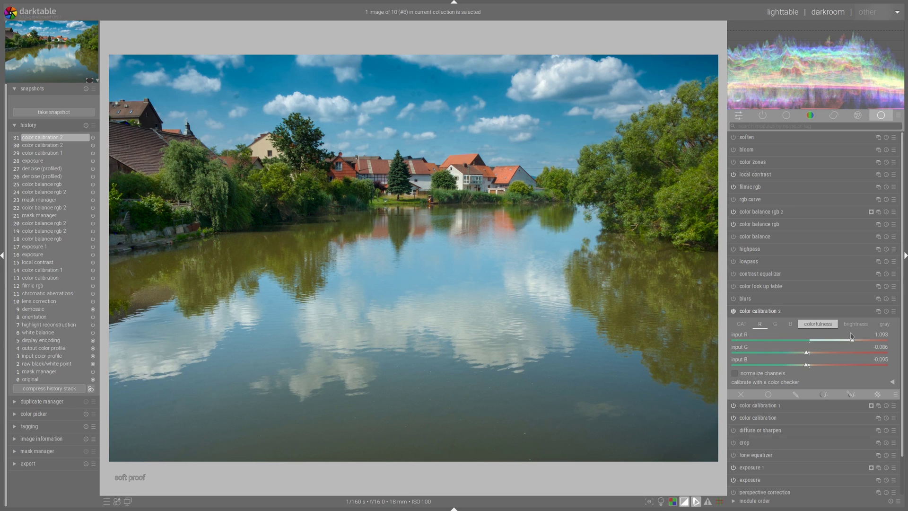
- Set the green channel of the new color calibration instance to input B 0.086 and input G 0.912
{"action": "left_click", "coordinate": [775, 324]}
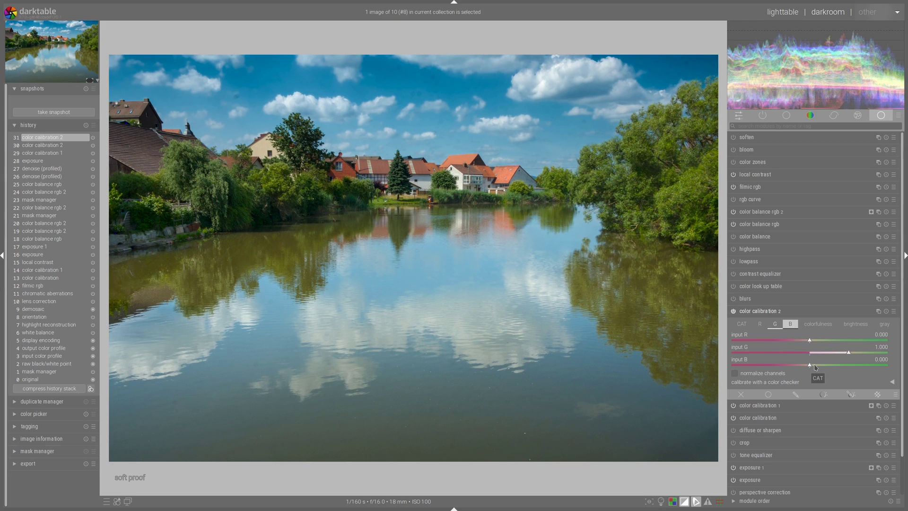
{"action": "left_click", "coordinate": [814, 367]}
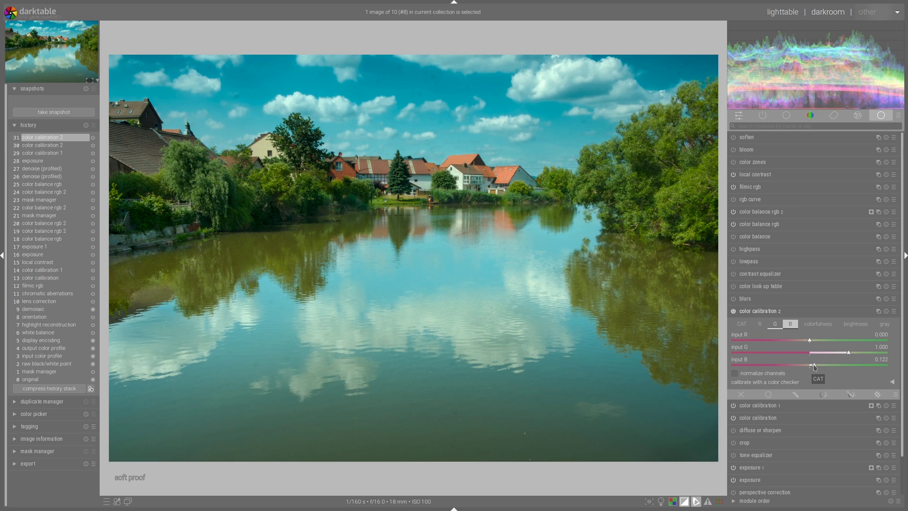
{"action": "scroll", "coordinate": [814, 367], "scroll_direction": "down", "scroll_amount": 4}
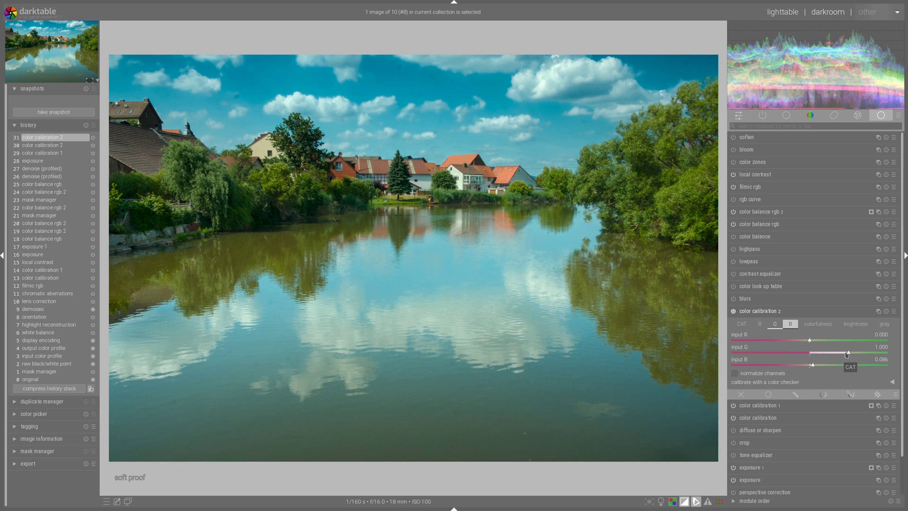
{"action": "scroll", "coordinate": [847, 354], "scroll_direction": "down", "scroll_amount": 9}
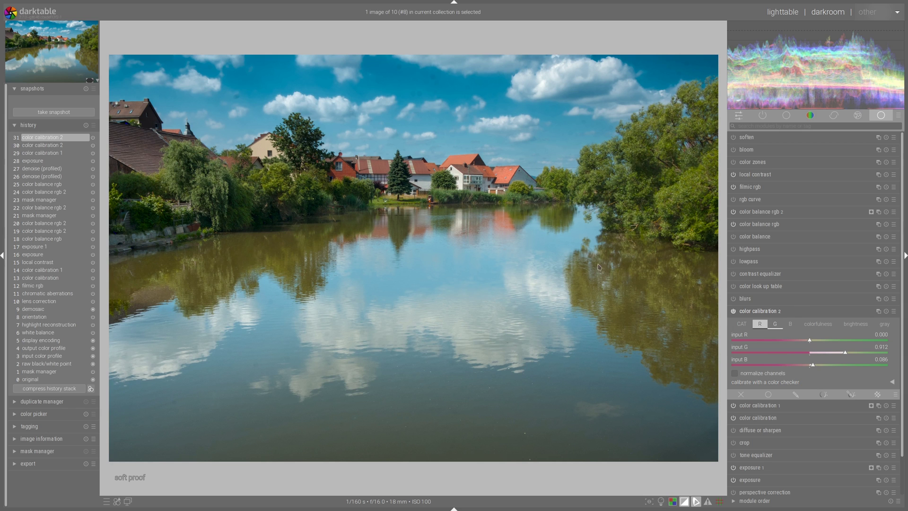
- Enable a drawn and parametric mask for the new color calibration and draw a path around the houses and trees along the shoreline
{"action": "left_click", "coordinate": [851, 395]}
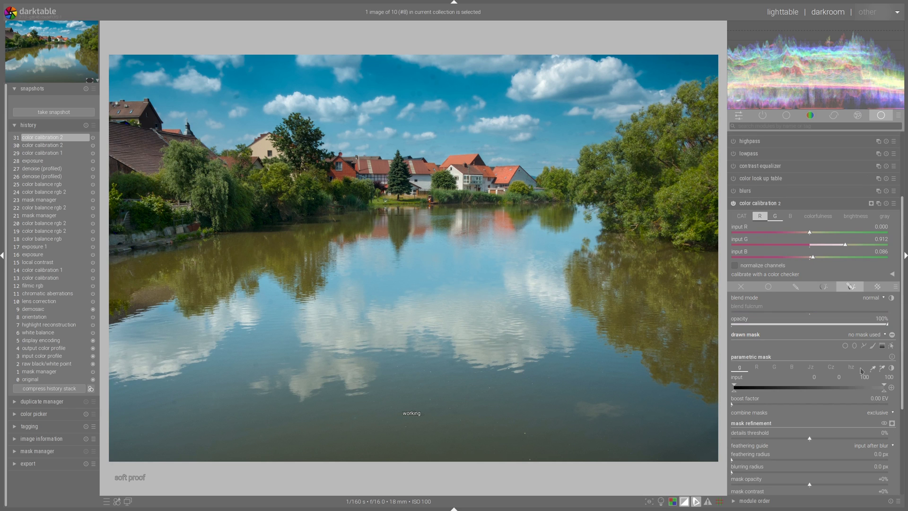
{"action": "left_click", "coordinate": [864, 346]}
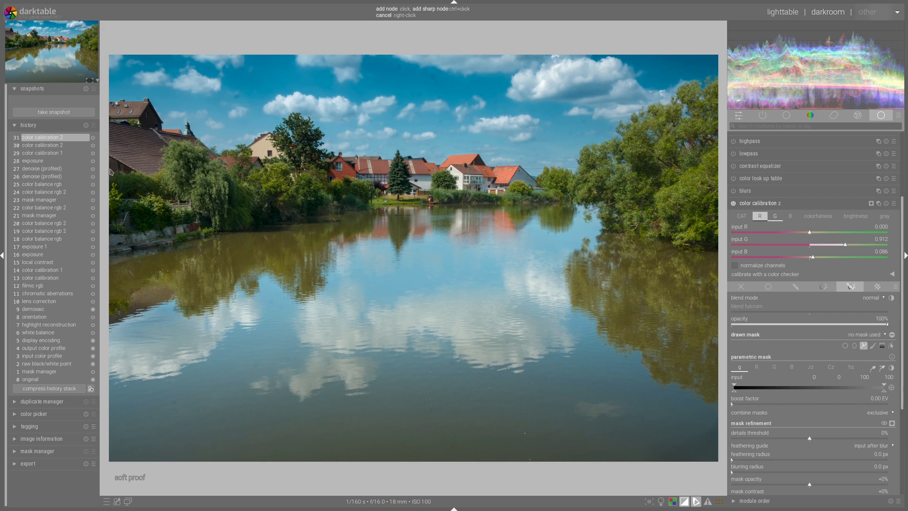
{"action": "left_click", "coordinate": [102, 157]}
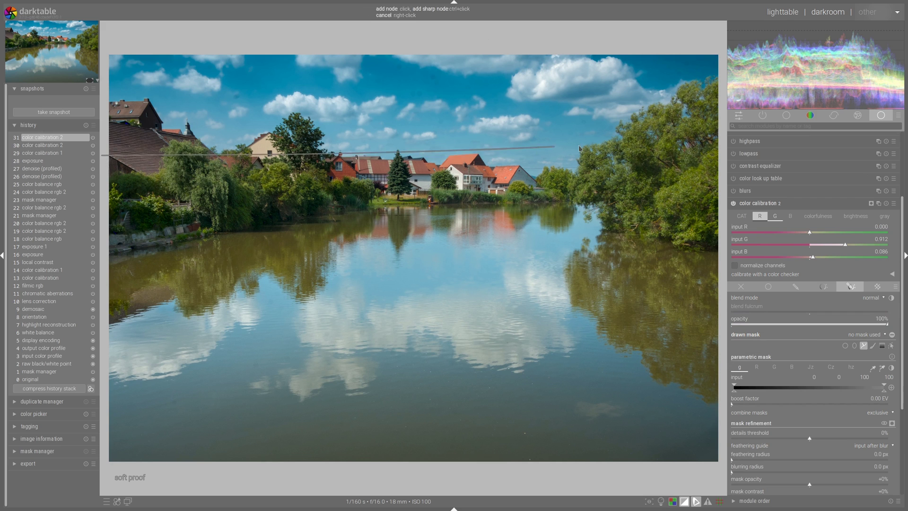
{"action": "left_click", "coordinate": [700, 177]}
{"action": "left_click", "coordinate": [417, 207]}
{"action": "left_click", "coordinate": [175, 209]}
{"action": "right_click", "coordinate": [175, 209]}
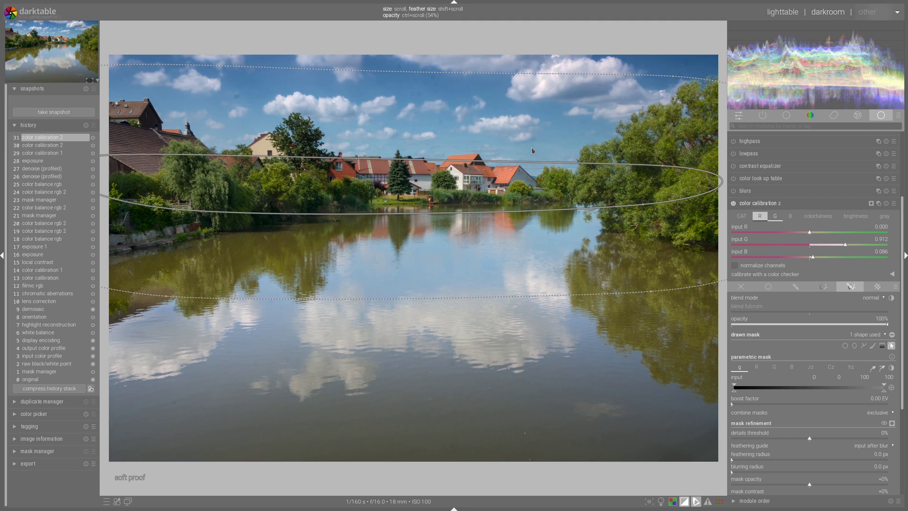
- Raise the shoreline path's opacity to 100 % and move the shape slightly down
{"action": "scroll", "coordinate": [525, 156], "scroll_direction": "up", "scroll_amount": 1, "text": "ctrl"}
{"action": "scroll", "coordinate": [474, 185], "scroll_direction": "up", "scroll_amount": 6, "text": "ctrl"}
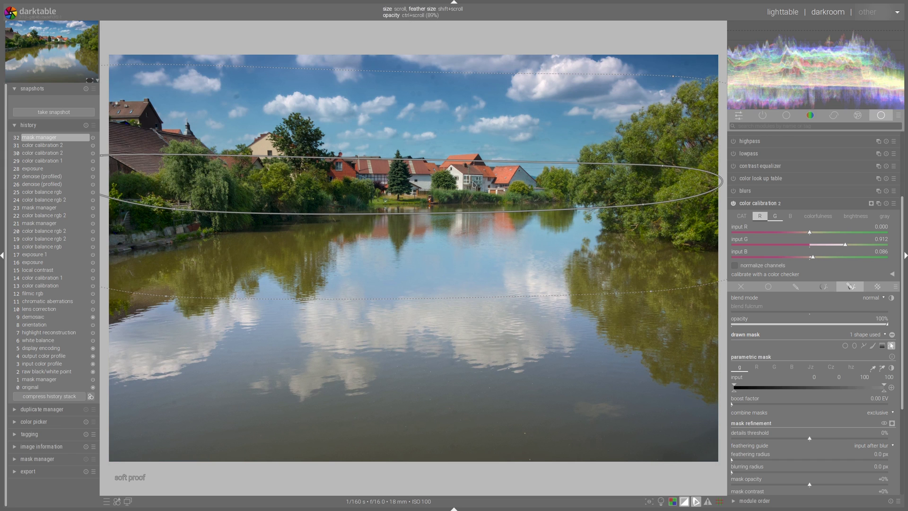
{"action": "scroll", "coordinate": [474, 184], "scroll_direction": "up", "scroll_amount": 2, "text": "ctrl"}
{"action": "left_click_drag", "start_coordinate": [482, 186], "coordinate": [483, 192]}
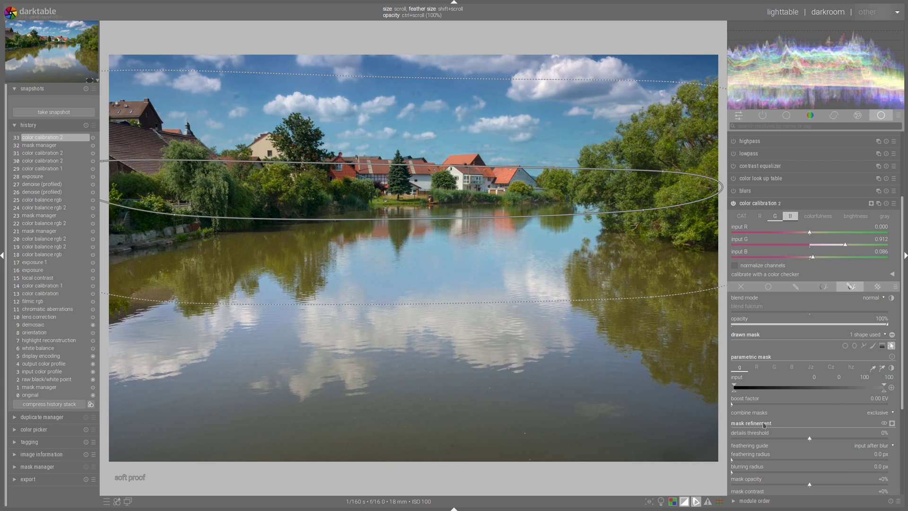
- Increase the feathering radius of the color calibration mask and collapse the module
{"action": "left_click", "coordinate": [766, 459]}
{"action": "left_click", "coordinate": [795, 204]}
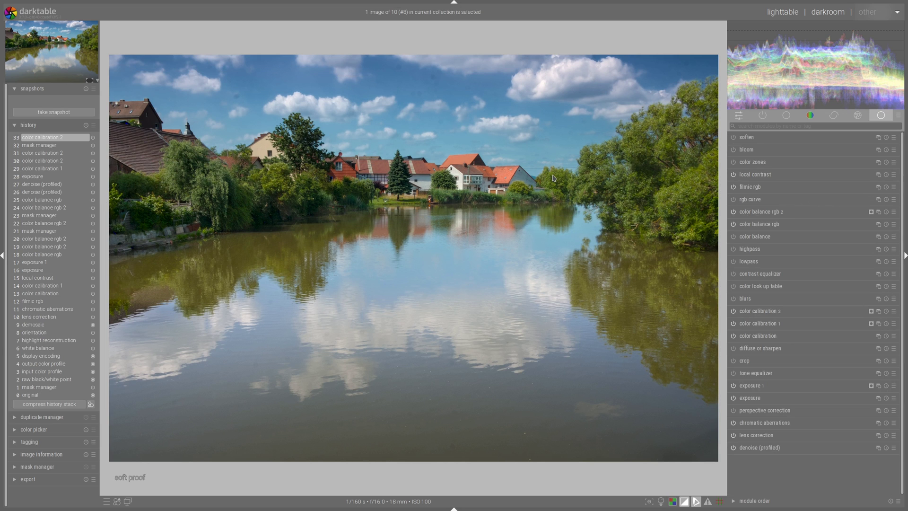